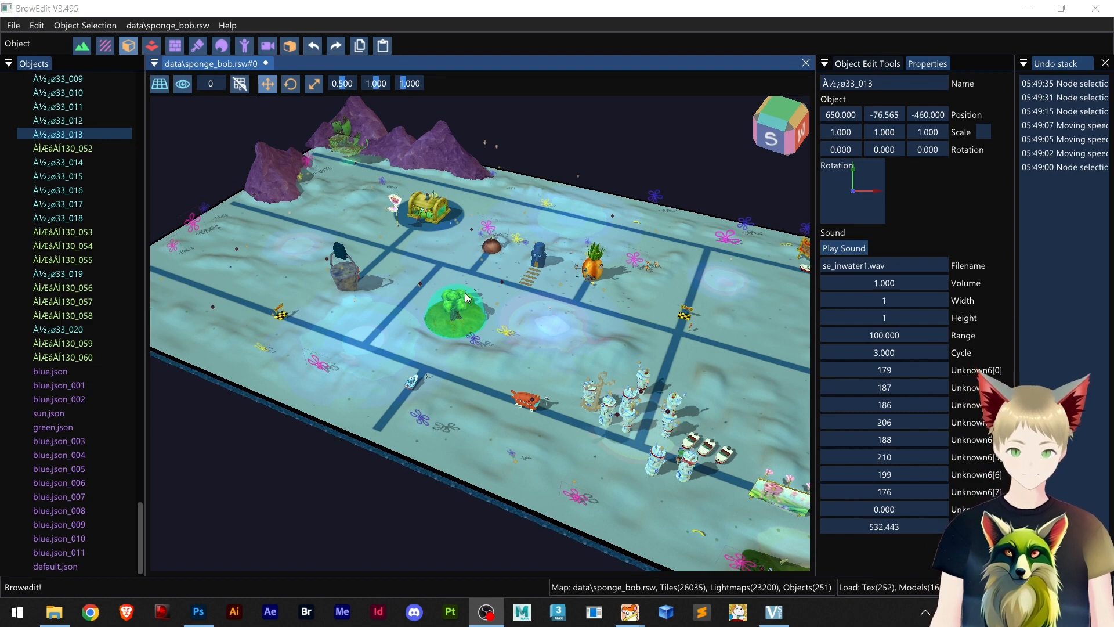
pyautogui.moveTo(524, 333); pyautogui.dragTo(461, 274, button='right')
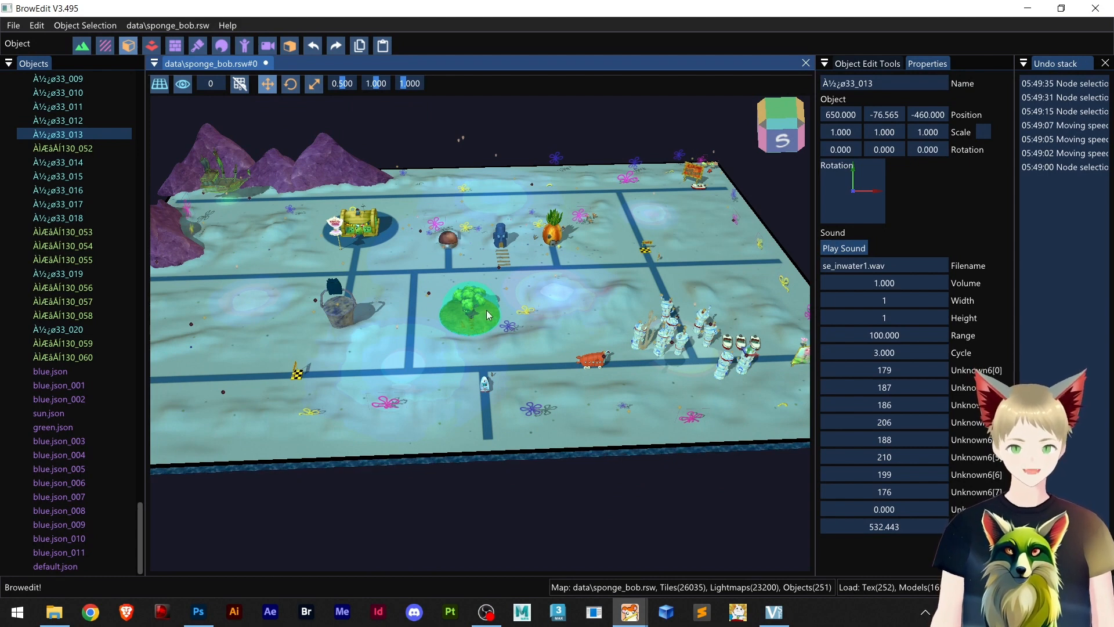
pyautogui.scroll(-2, 546, 313)
pyautogui.scroll(1, 547, 333)
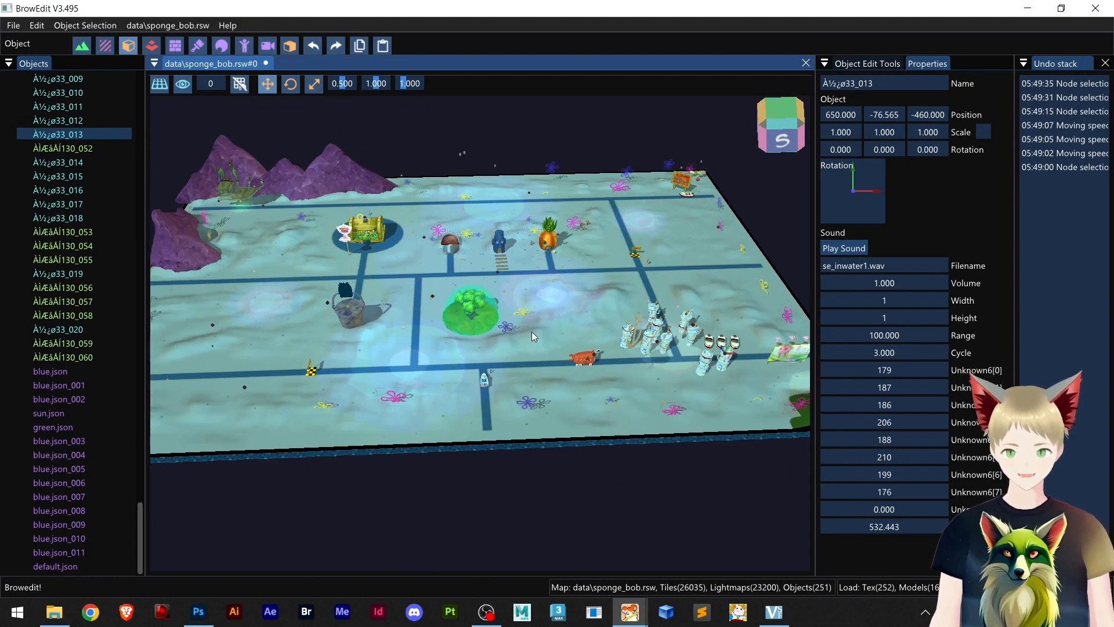
# Switch to File Explorer and open the data folder inside 01_Client to locate the sponge_bob map files
pyautogui.click(1027, 8)
pyautogui.click(685, 326)
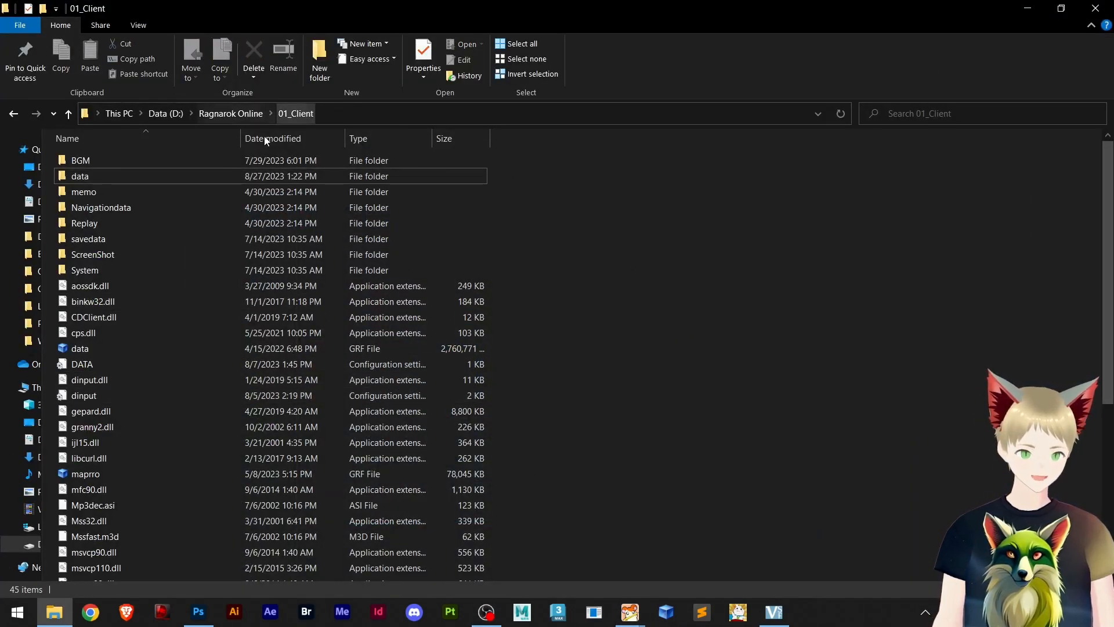
pyautogui.click(79, 474)
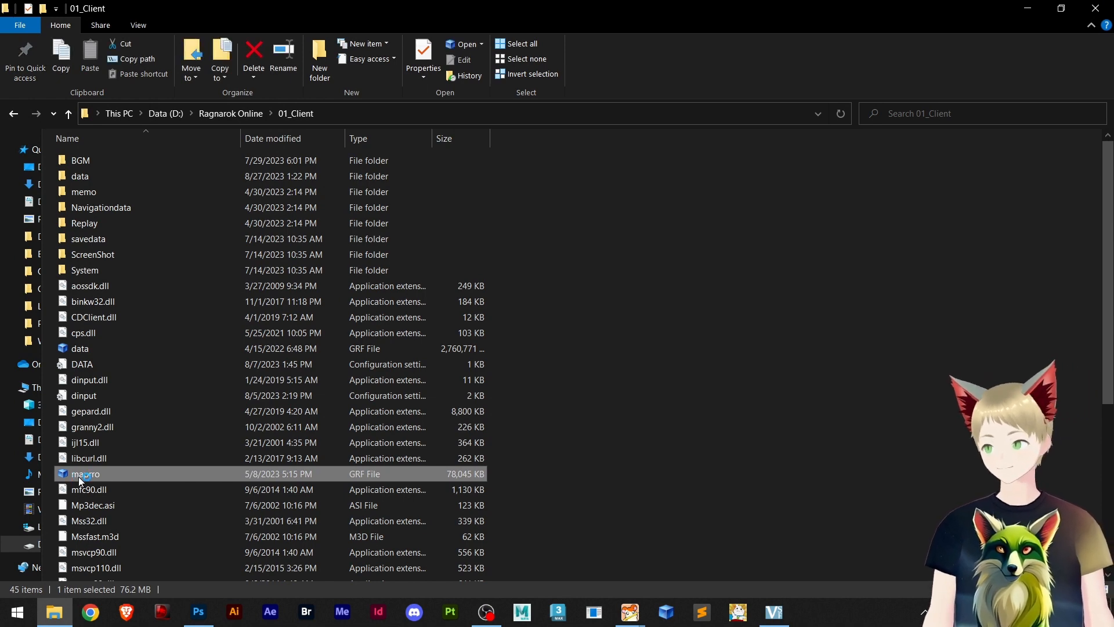
pyautogui.doubleClick(84, 177)
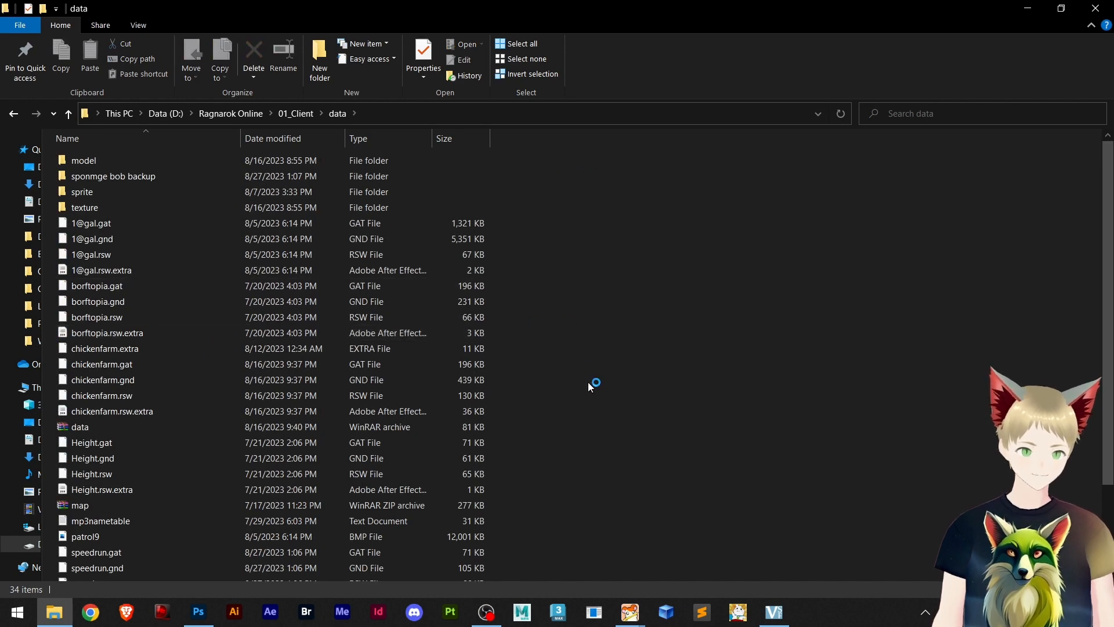
pyautogui.scroll(-2, 587, 382)
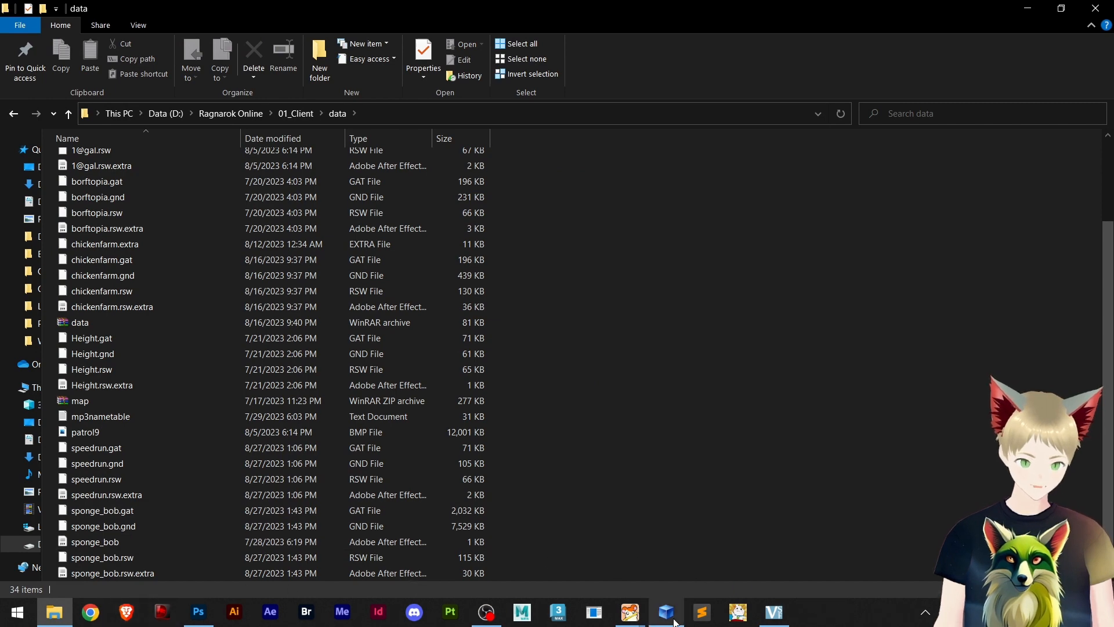
# Switch to GRF Editor with maprro.grf and browse to the map subfolder nested under data\texture
pyautogui.moveTo(667, 615)
pyautogui.click(658, 554)
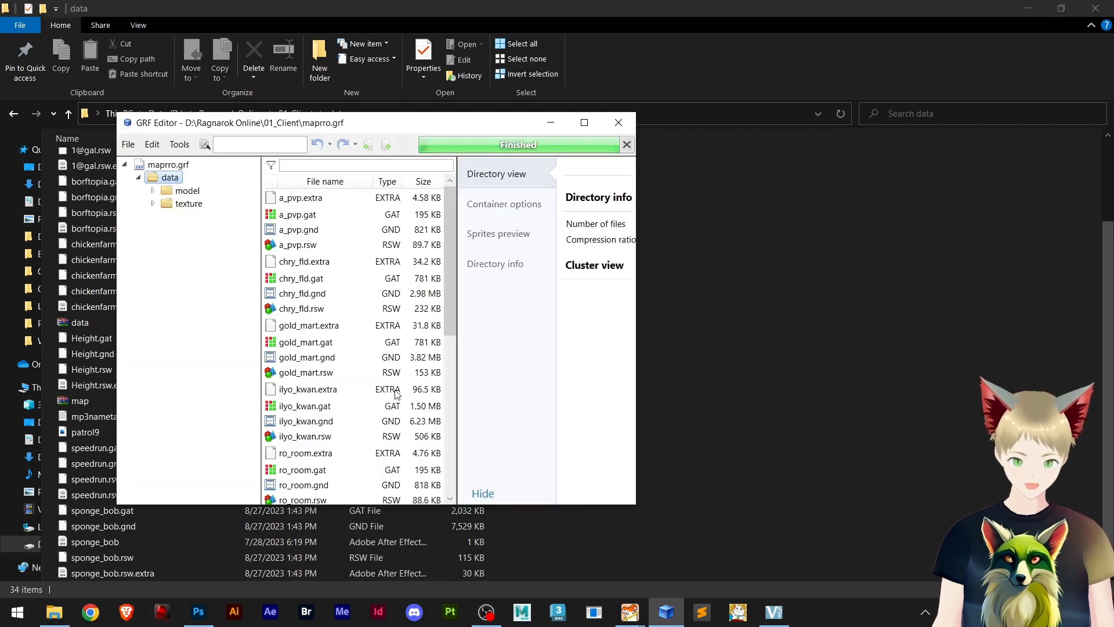
pyautogui.click(188, 203)
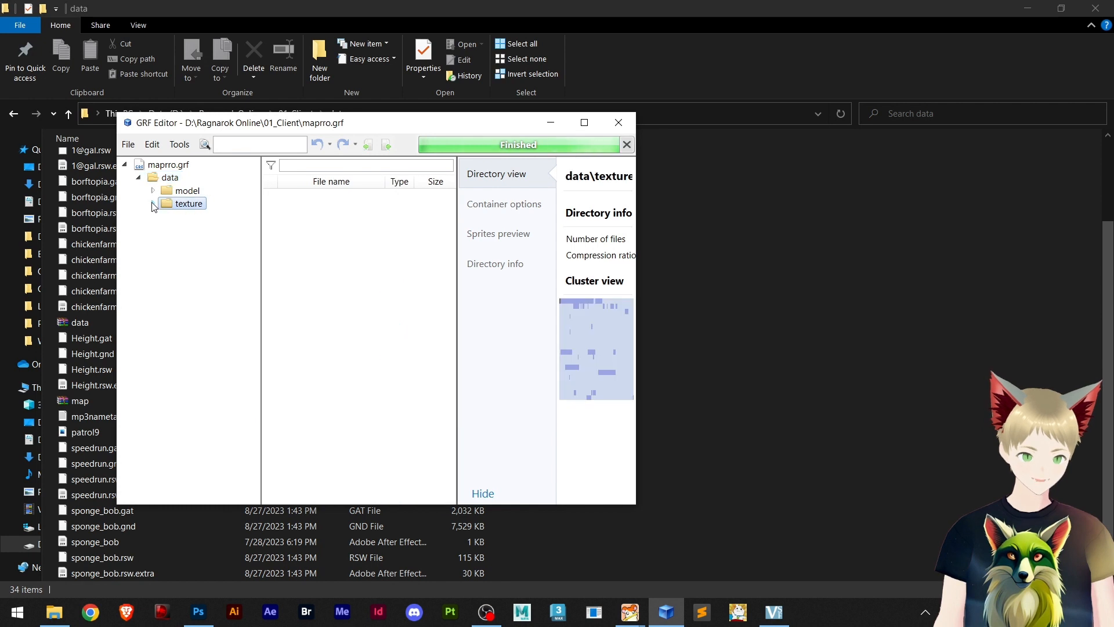
pyautogui.click(153, 204)
pyautogui.scroll(-4, 147, 293)
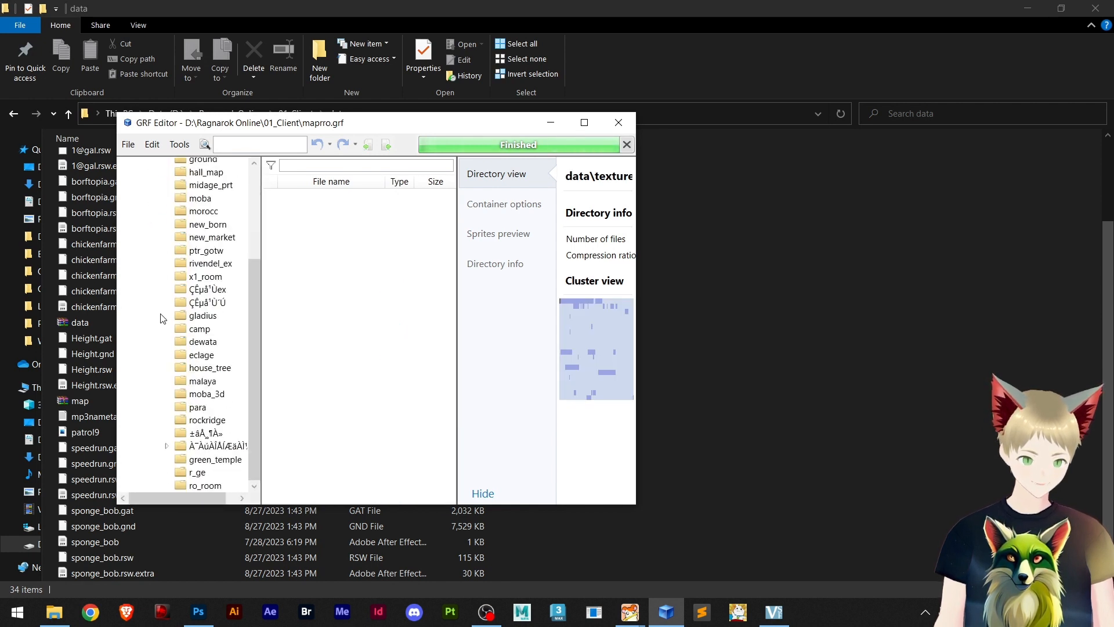
pyautogui.doubleClick(167, 450)
pyautogui.click(196, 446)
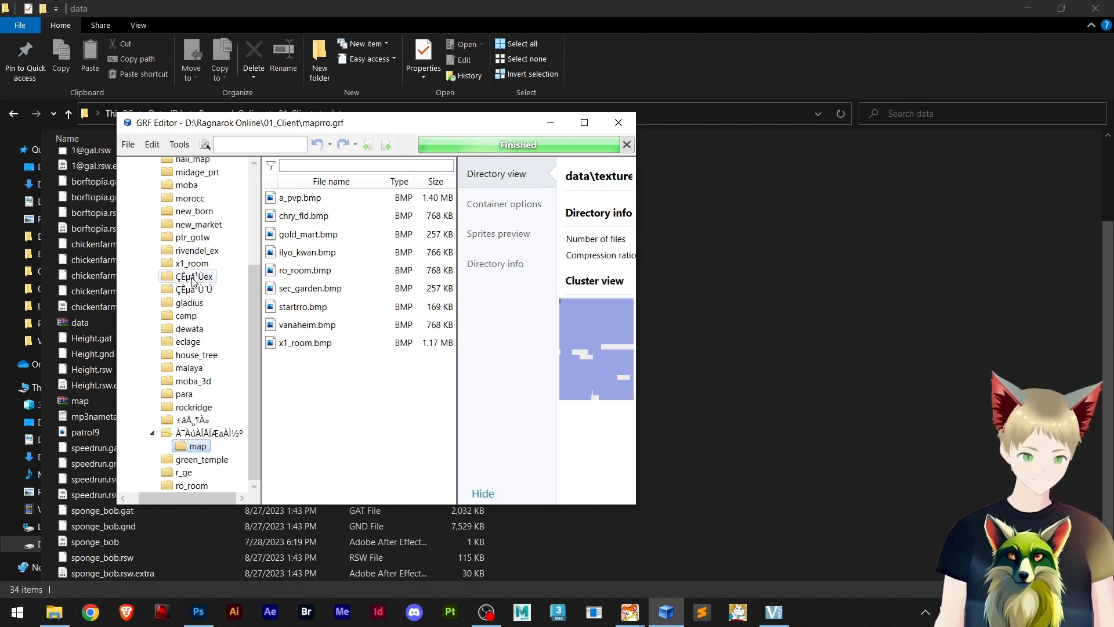
# Preview the ro_room.bmp minimap image at full window size, then restore the window's smaller size
pyautogui.scroll(4, 186, 278)
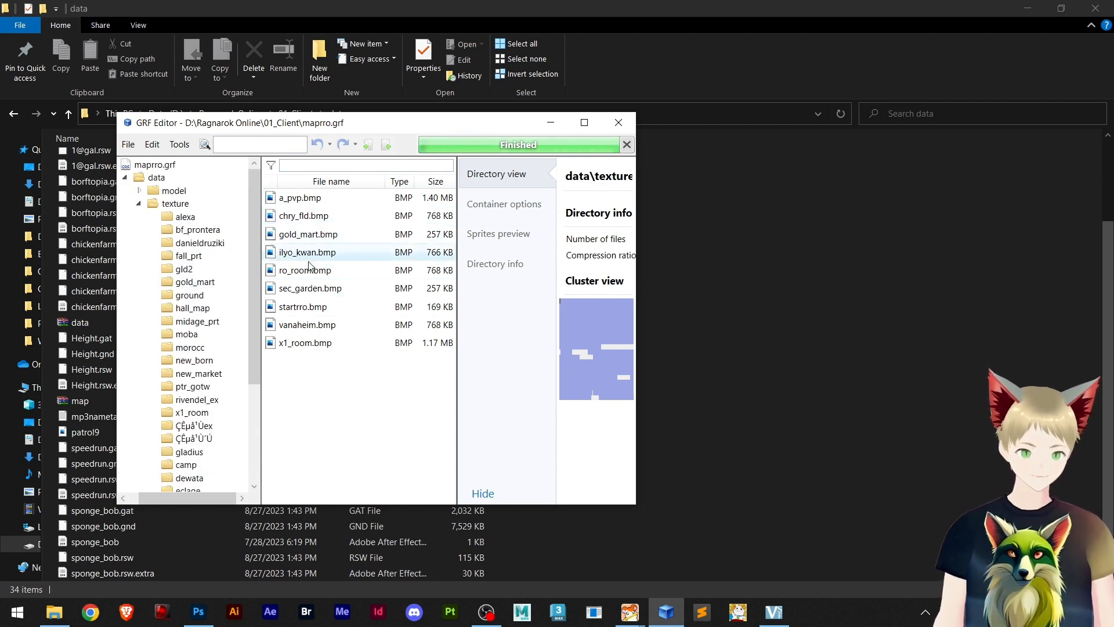
pyautogui.click(282, 271)
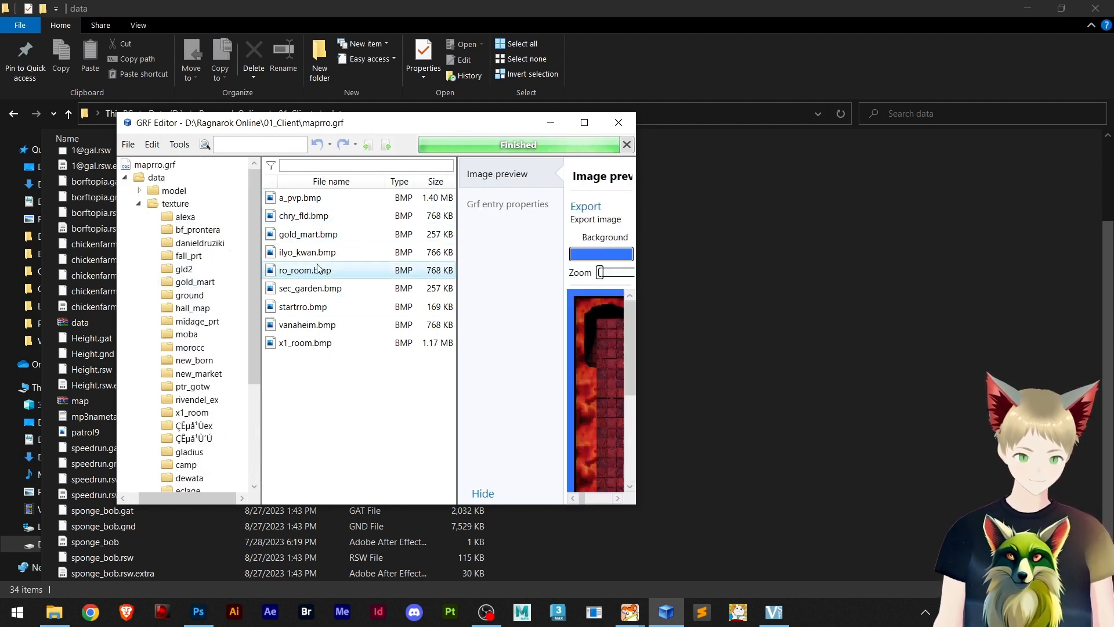
pyautogui.click(585, 122)
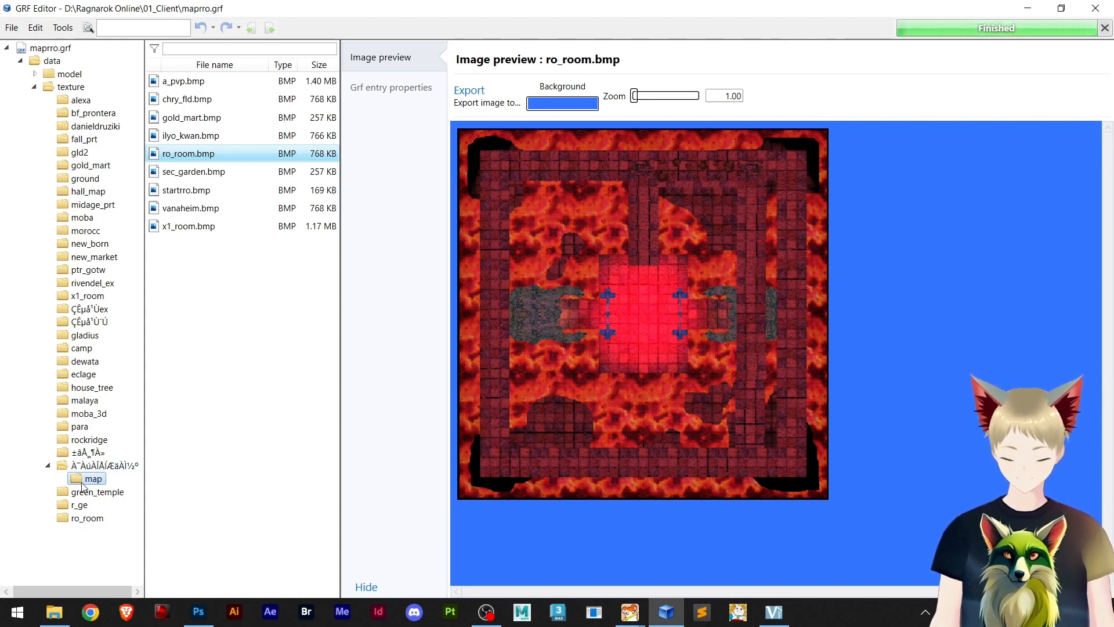
pyautogui.doubleClick(377, 14)
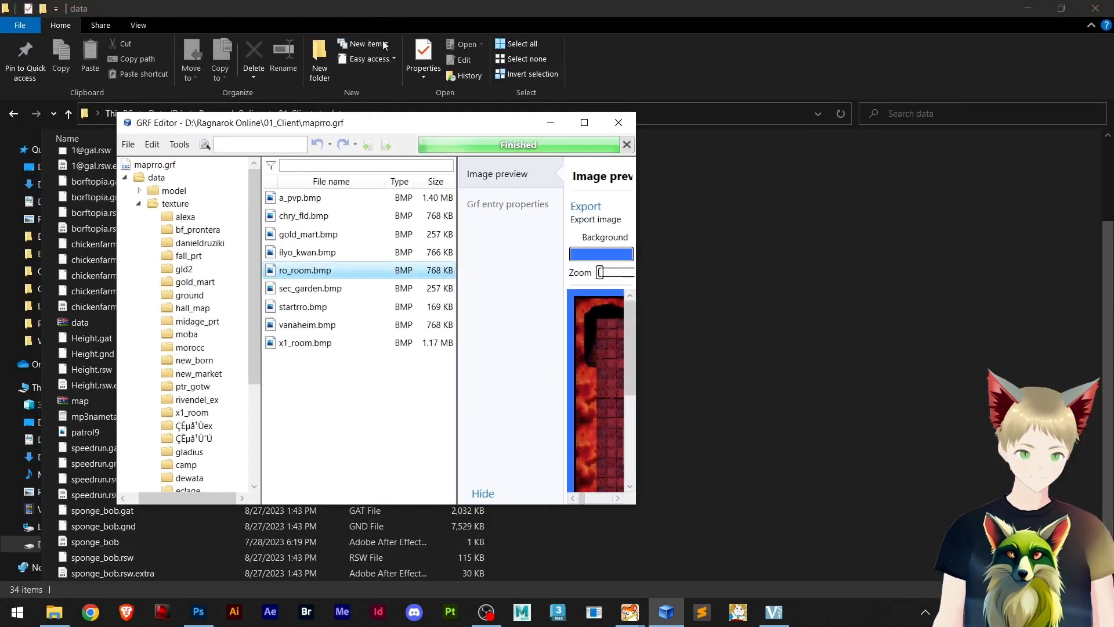
# Add the five sponge_bob files from the client's data folder to the data folder of maprro.grf
pyautogui.click(771, 276)
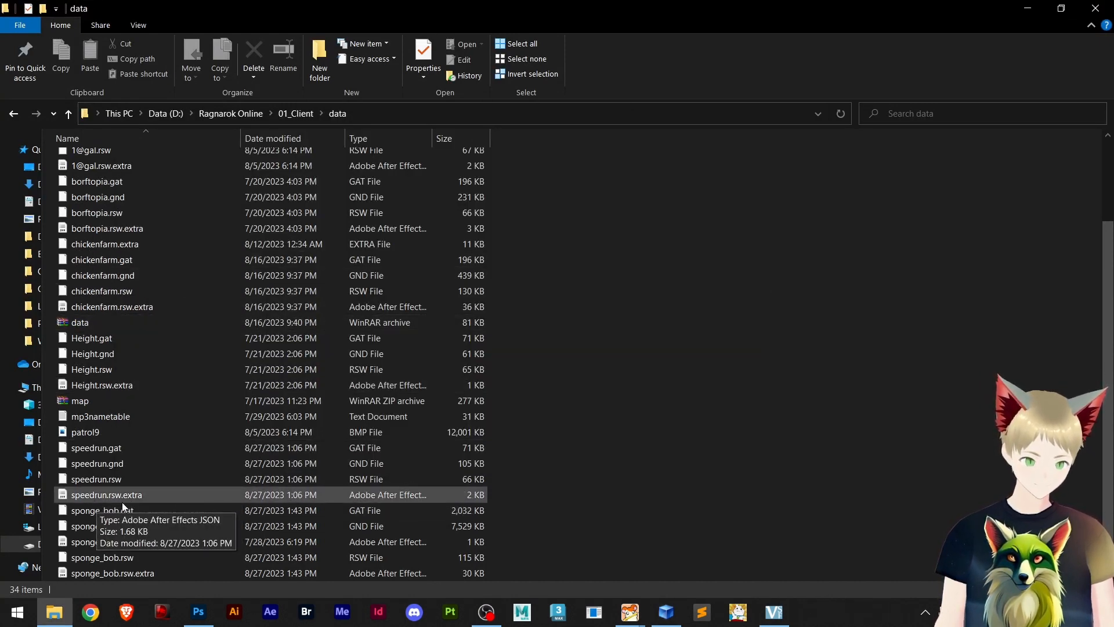
pyautogui.moveTo(514, 496); pyautogui.dragTo(490, 507)
pyautogui.moveTo(364, 539); pyautogui.dragTo(559, 500)
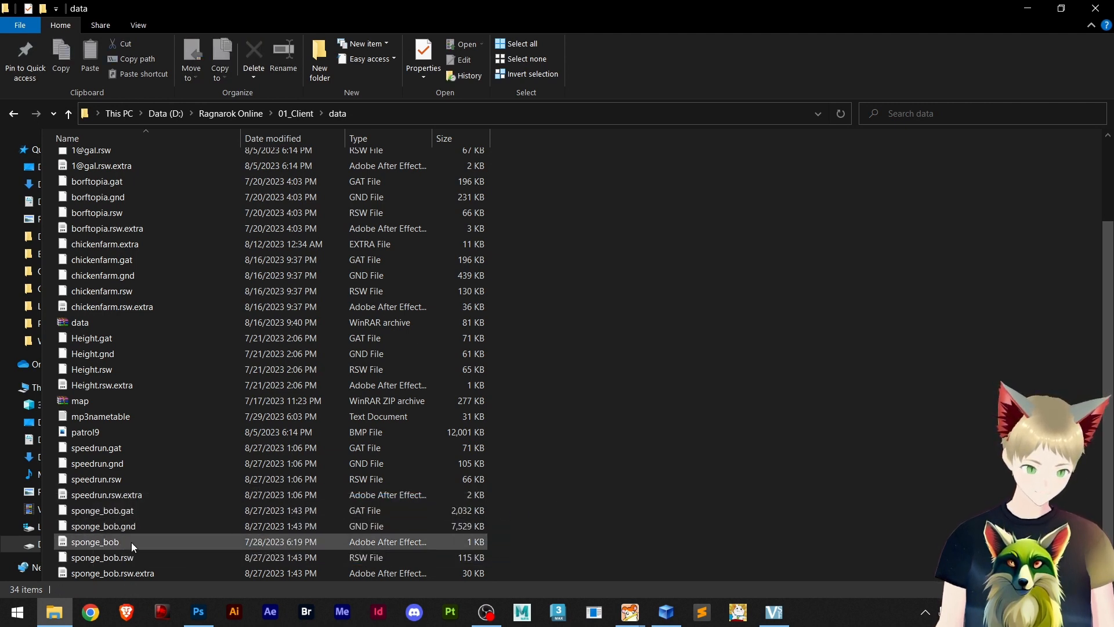
pyautogui.click(160, 515)
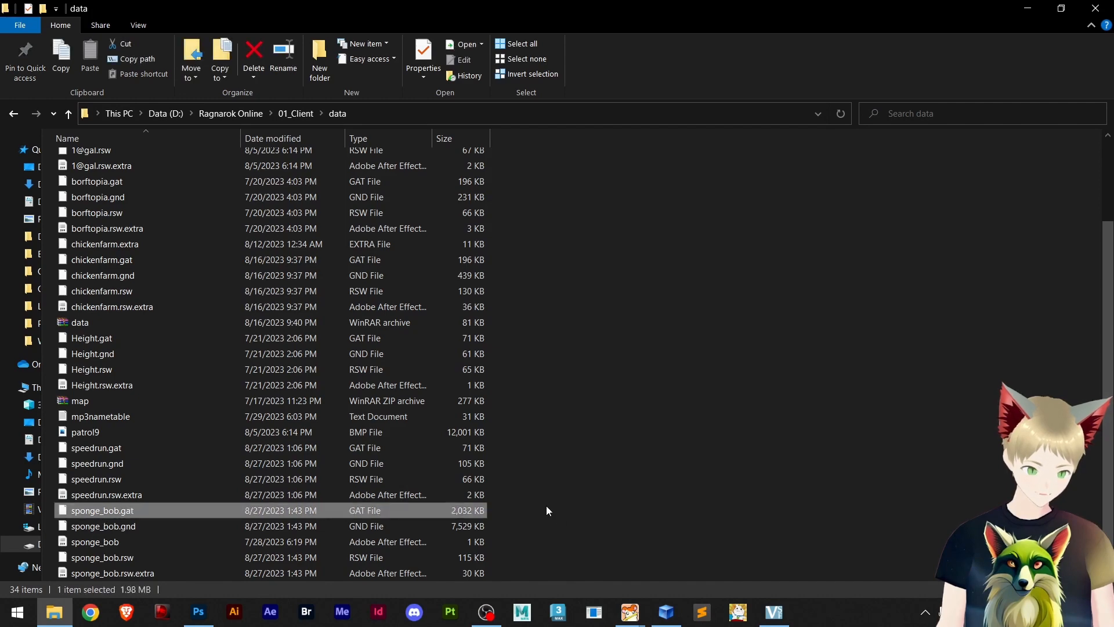
pyautogui.moveTo(504, 511); pyautogui.dragTo(113, 573)
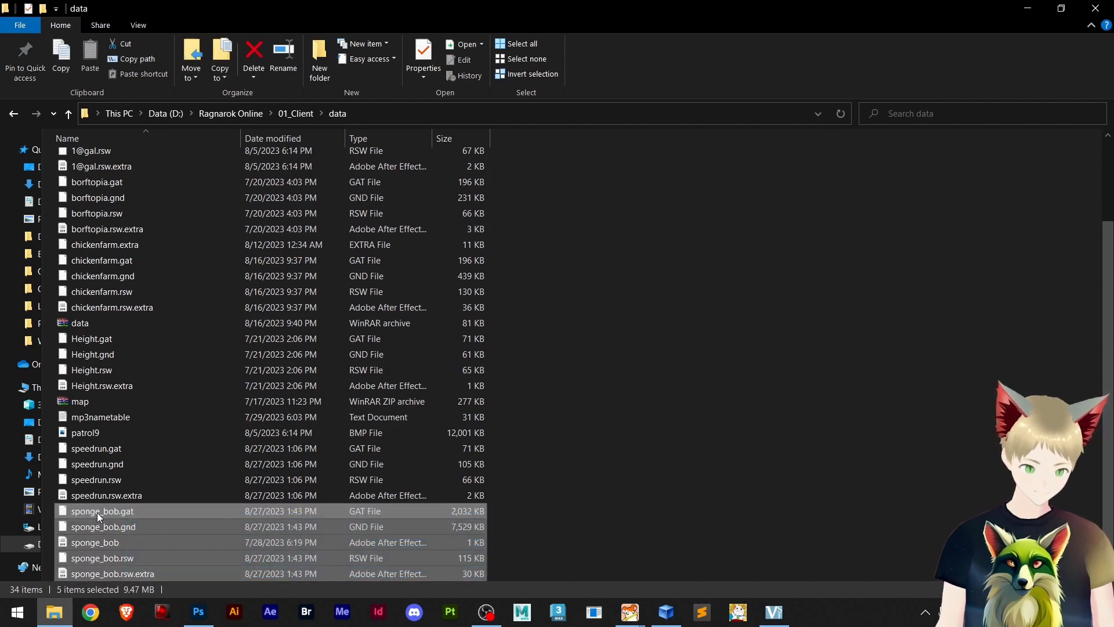
pyautogui.moveTo(97, 513); pyautogui.dragTo(156, 181)
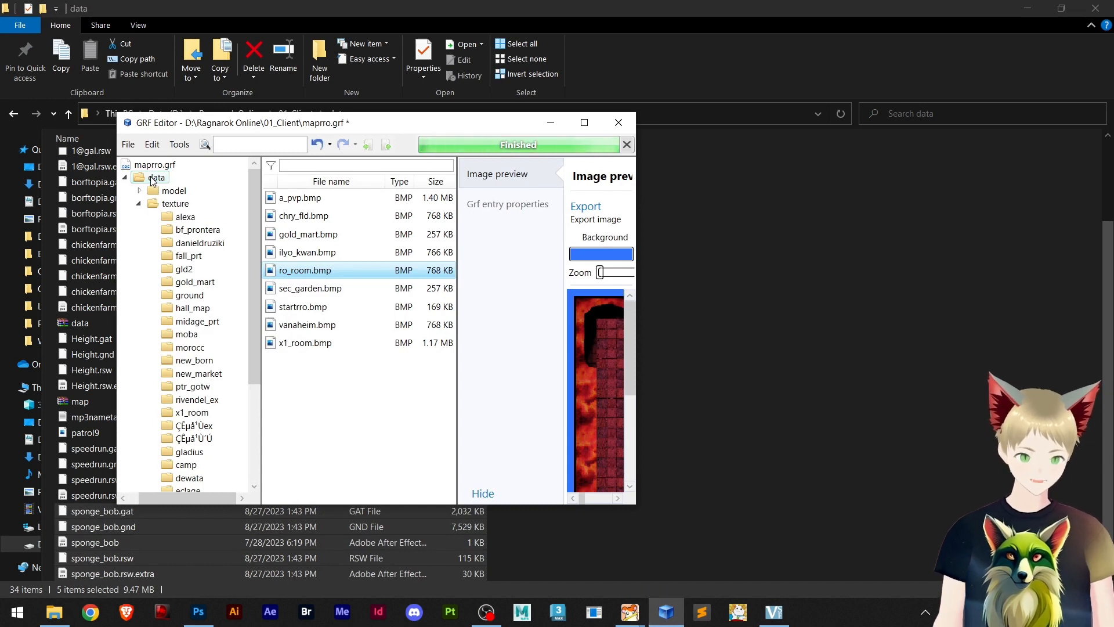
pyautogui.scroll(2, 361, 344)
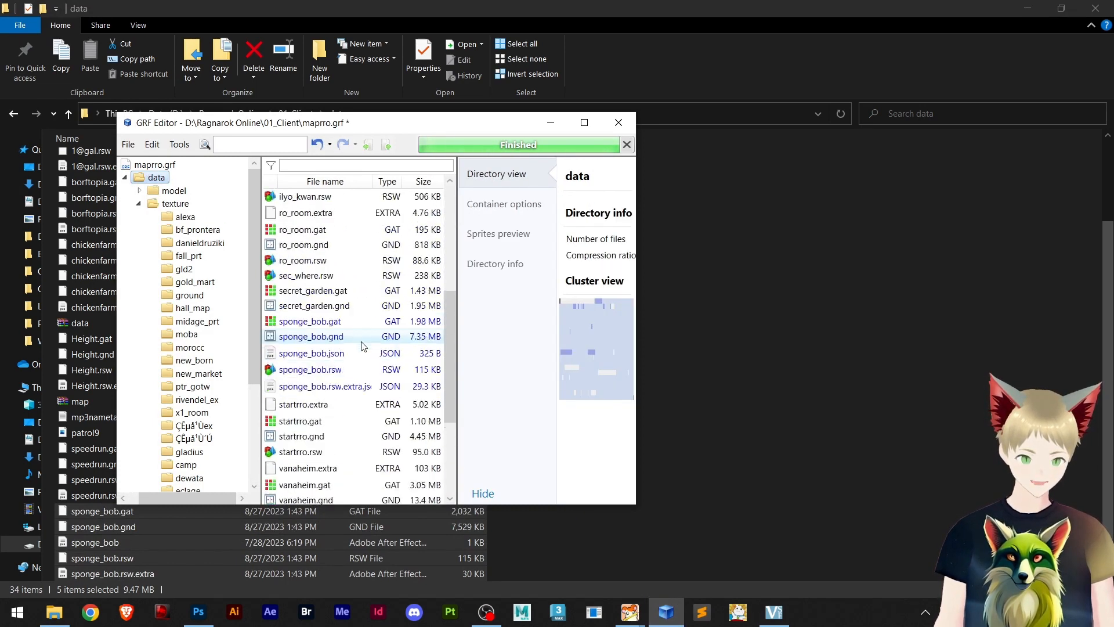
# Maximize GRF Editor and inspect the previews of the added sponge_bob .gat, .gnd, .json, .rsw and .rsw.extra.json files
pyautogui.click(584, 122)
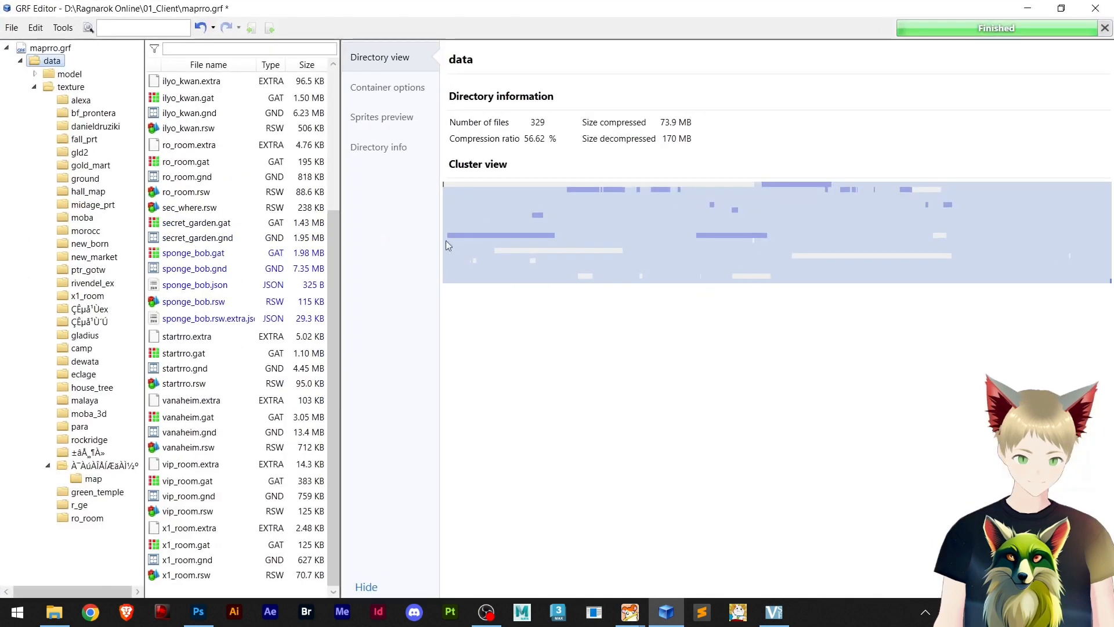
pyautogui.click(221, 257)
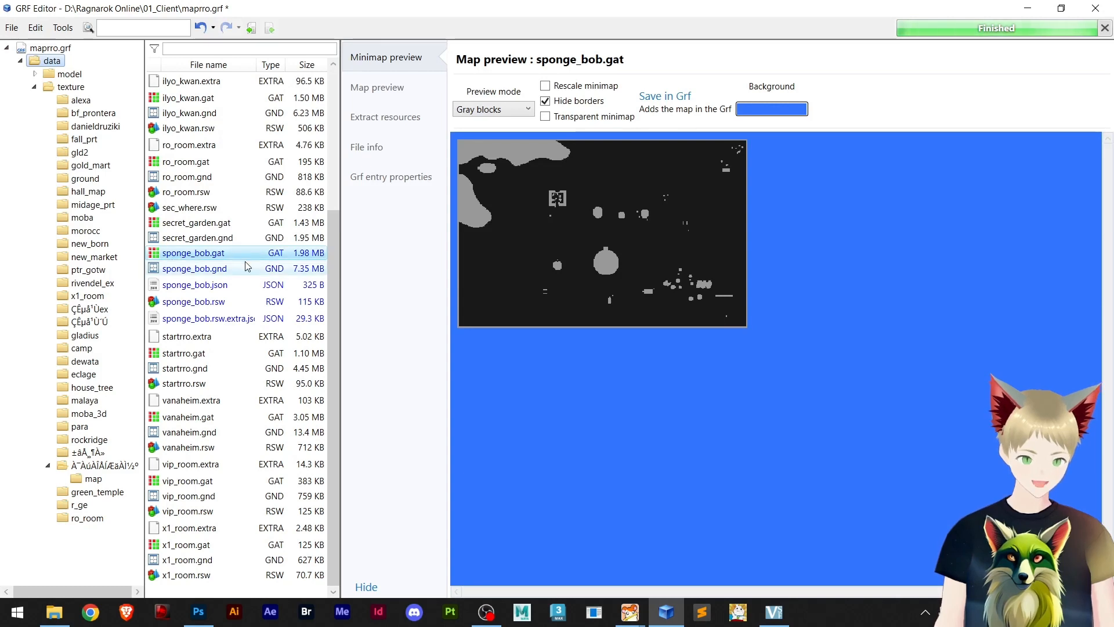
pyautogui.click(216, 269)
pyautogui.click(210, 289)
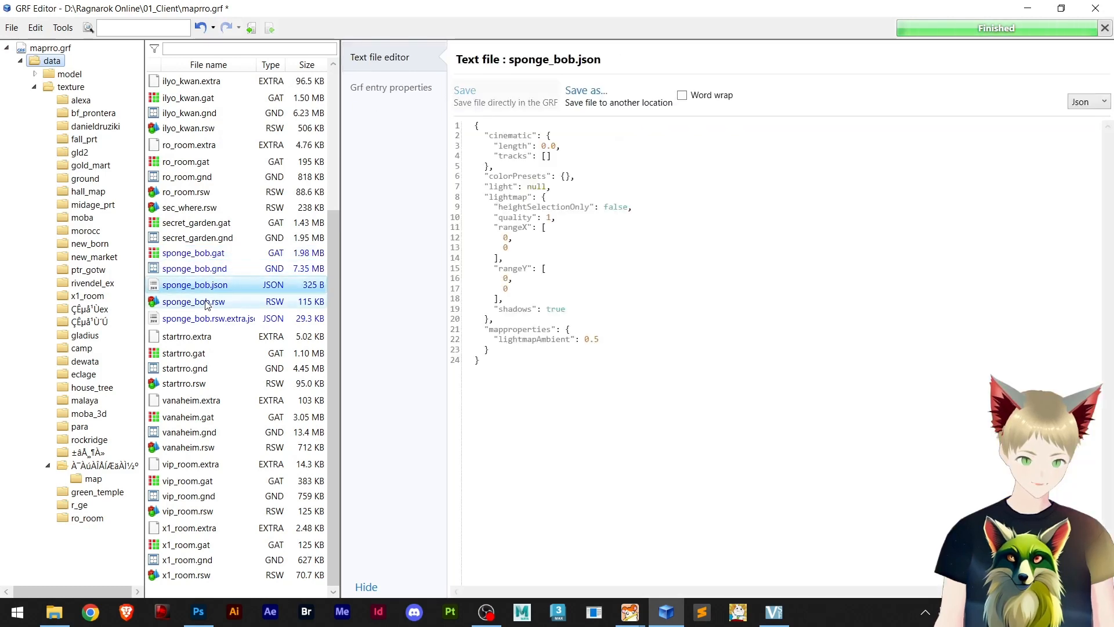
pyautogui.click(209, 303)
pyautogui.click(213, 319)
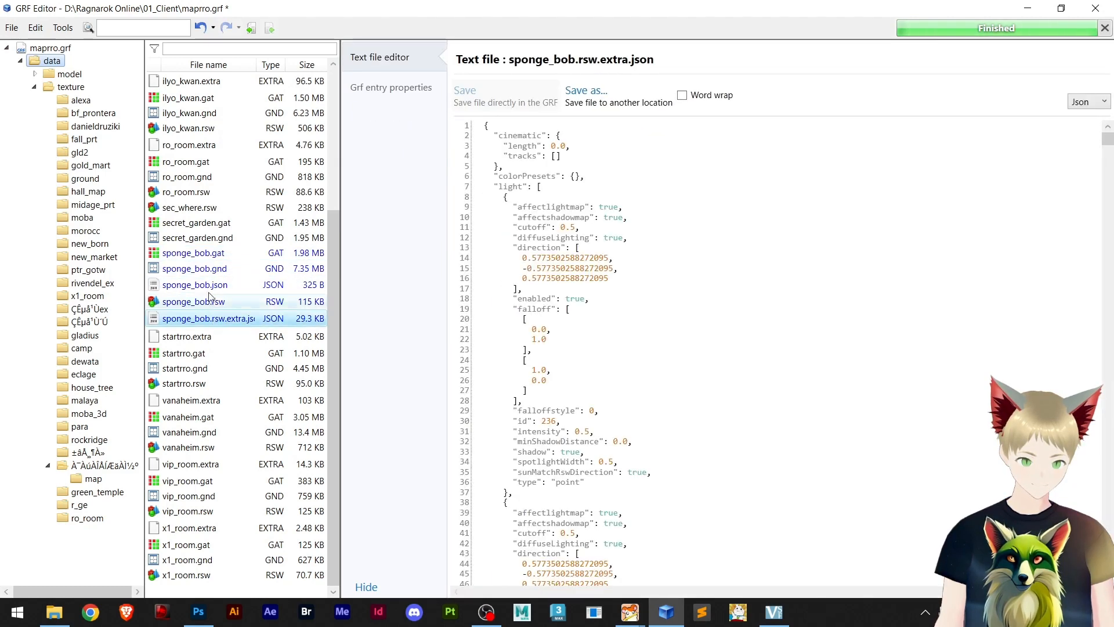
pyautogui.click(208, 269)
pyautogui.click(400, 60)
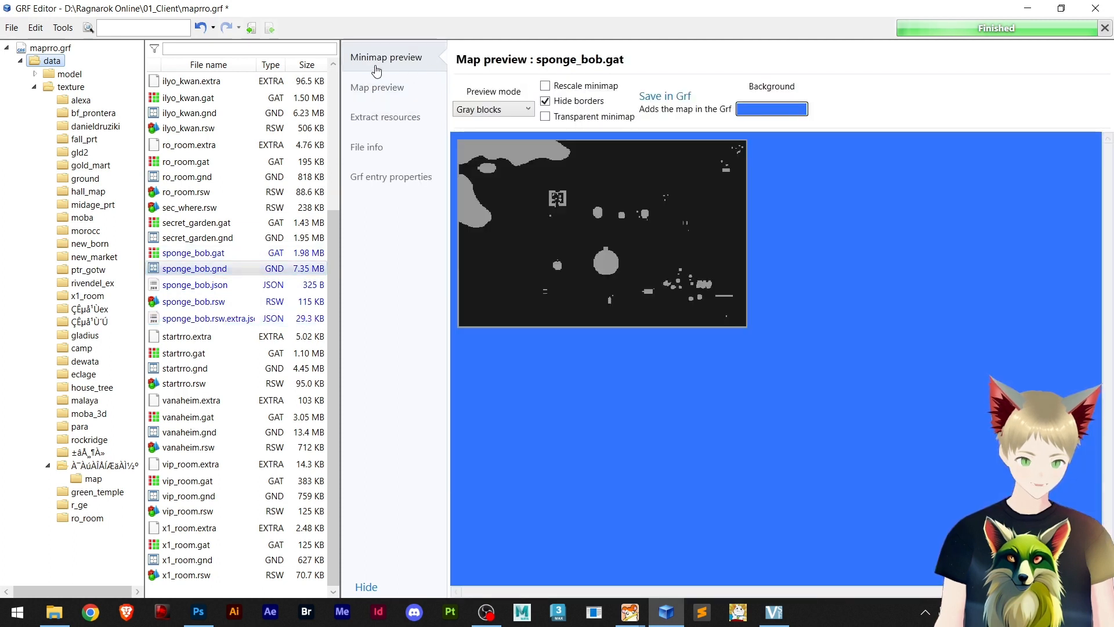
# Compare the sponge_bob.gat minimap preview with the 3D map preview of sponge_bob.gnd
pyautogui.click(210, 256)
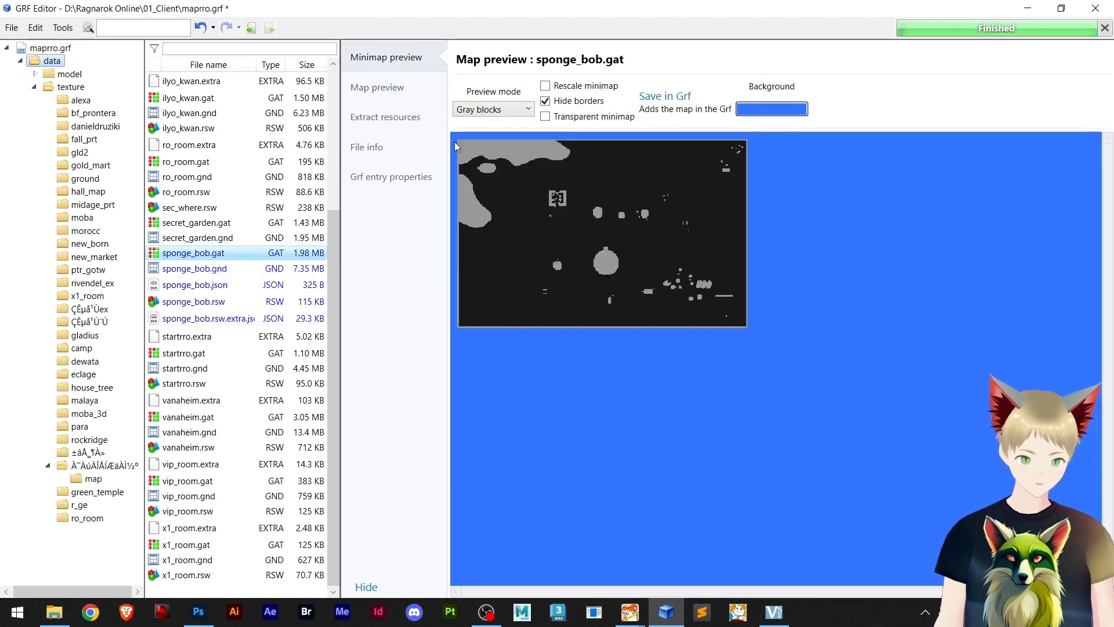
pyautogui.click(209, 269)
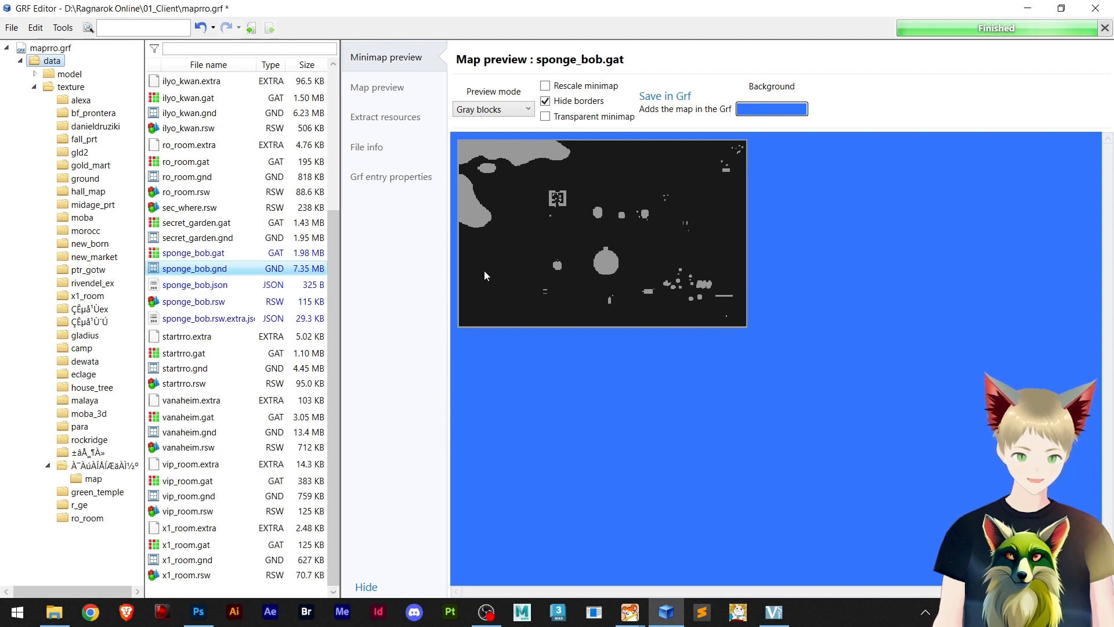
pyautogui.click(405, 90)
pyautogui.moveTo(729, 325); pyautogui.dragTo(750, 336)
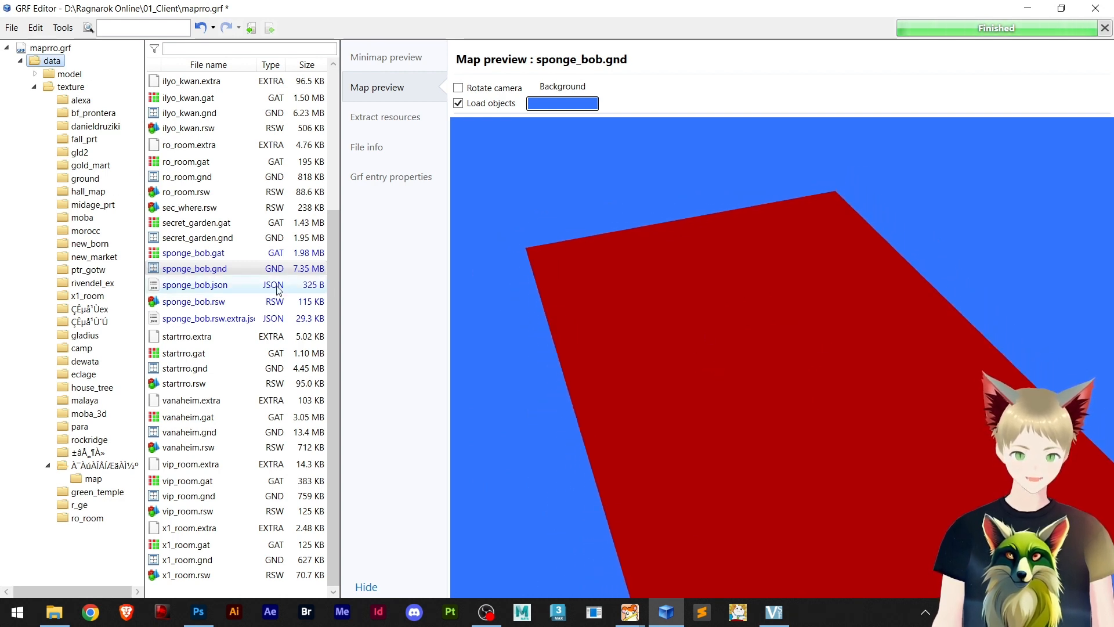
# Export the minimap preview image of sponge_bob.gat to the Desktop as sponge_bob in BMP - Indexed8 format
pyautogui.click(232, 253)
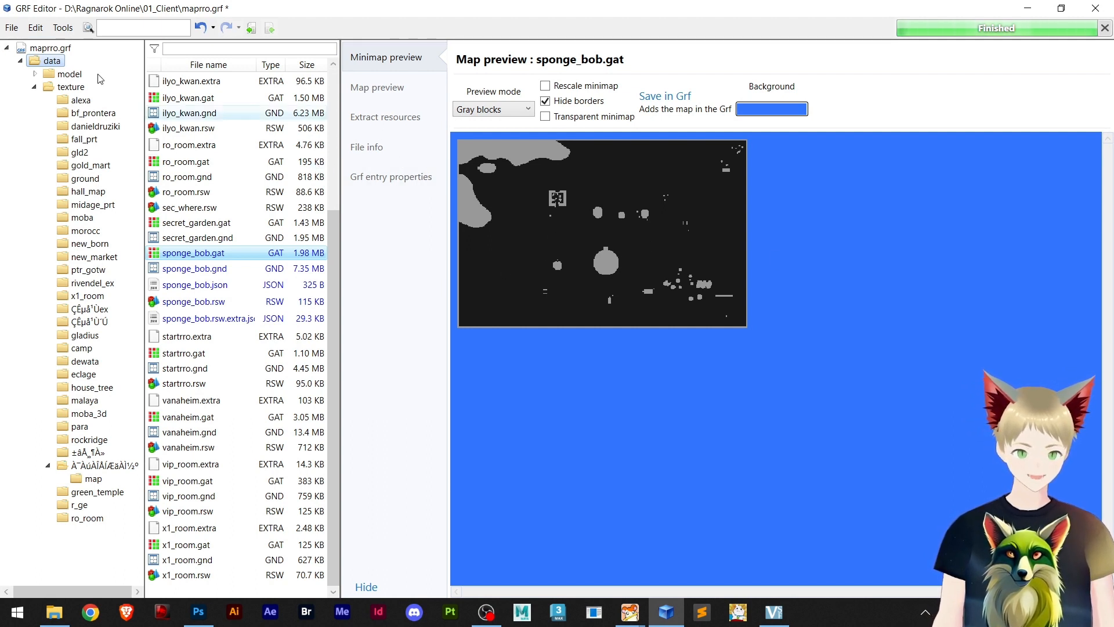
pyautogui.click(14, 31)
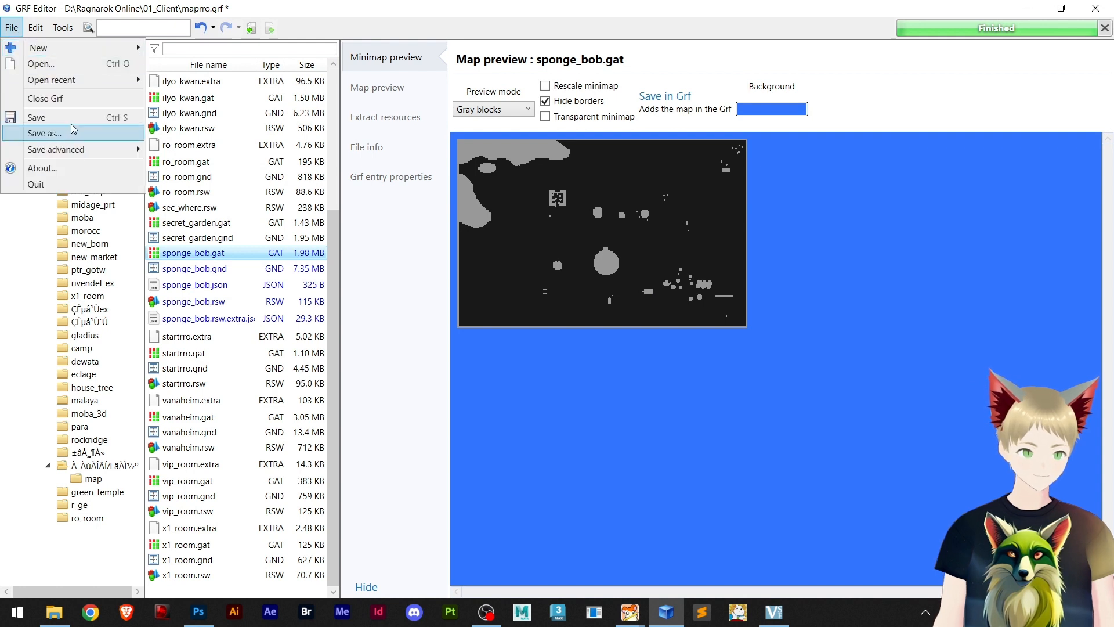
pyautogui.click(599, 224)
pyautogui.rightClick(576, 199)
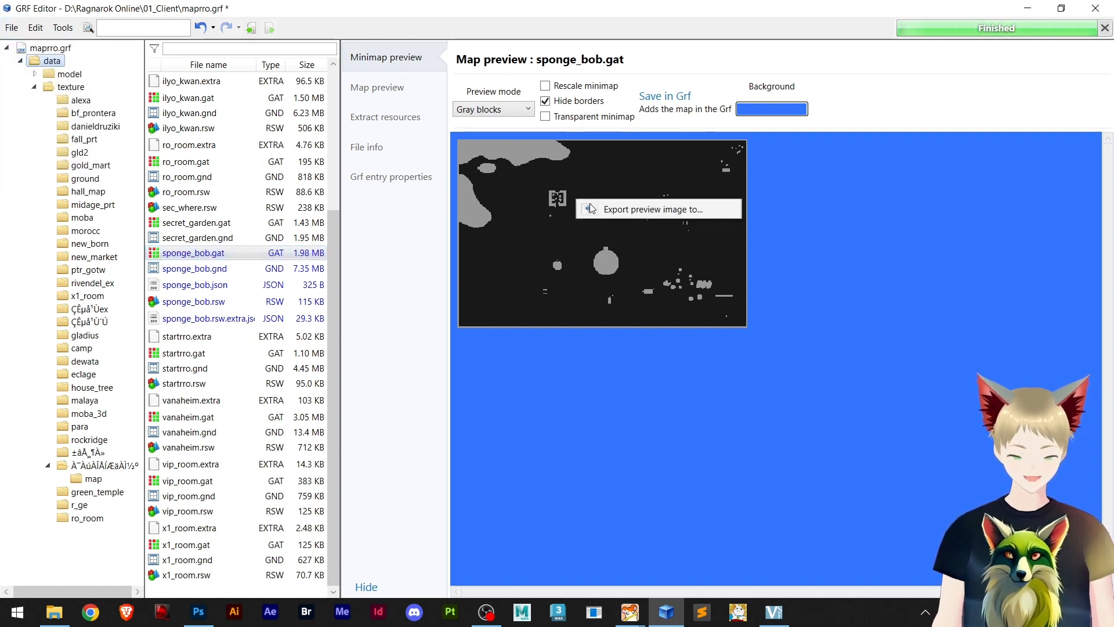
pyautogui.rightClick(513, 197)
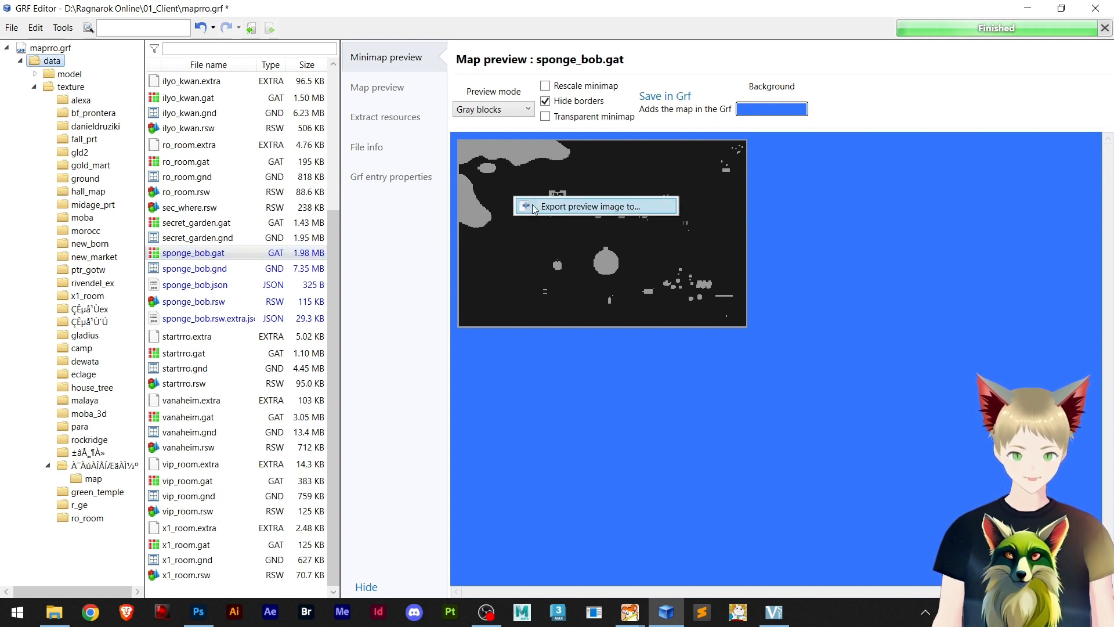
pyautogui.rightClick(572, 238)
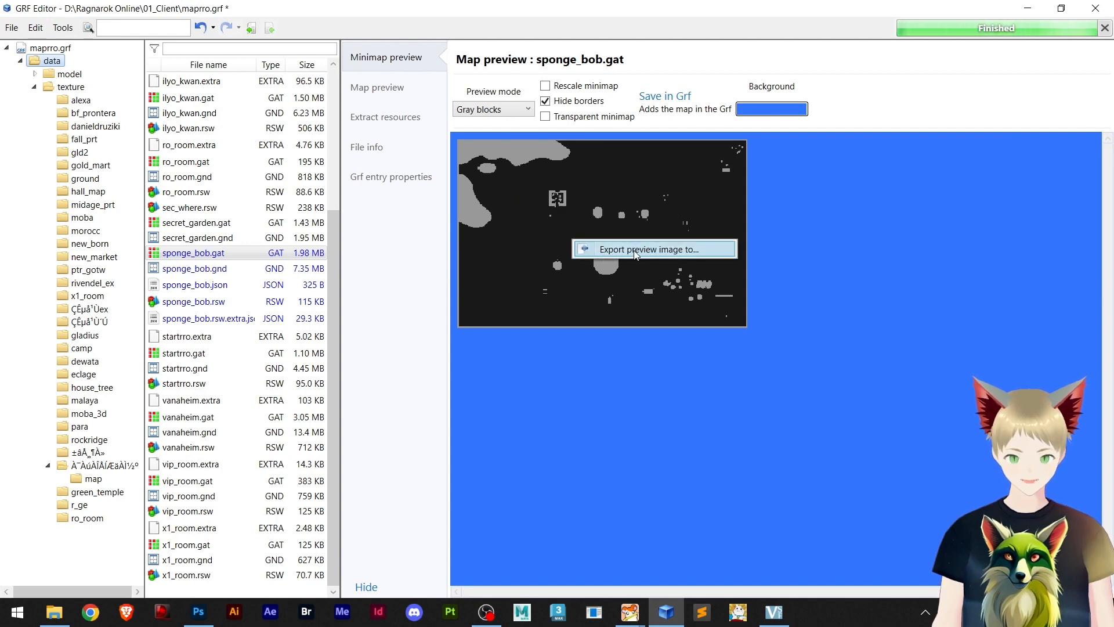
pyautogui.click(612, 256)
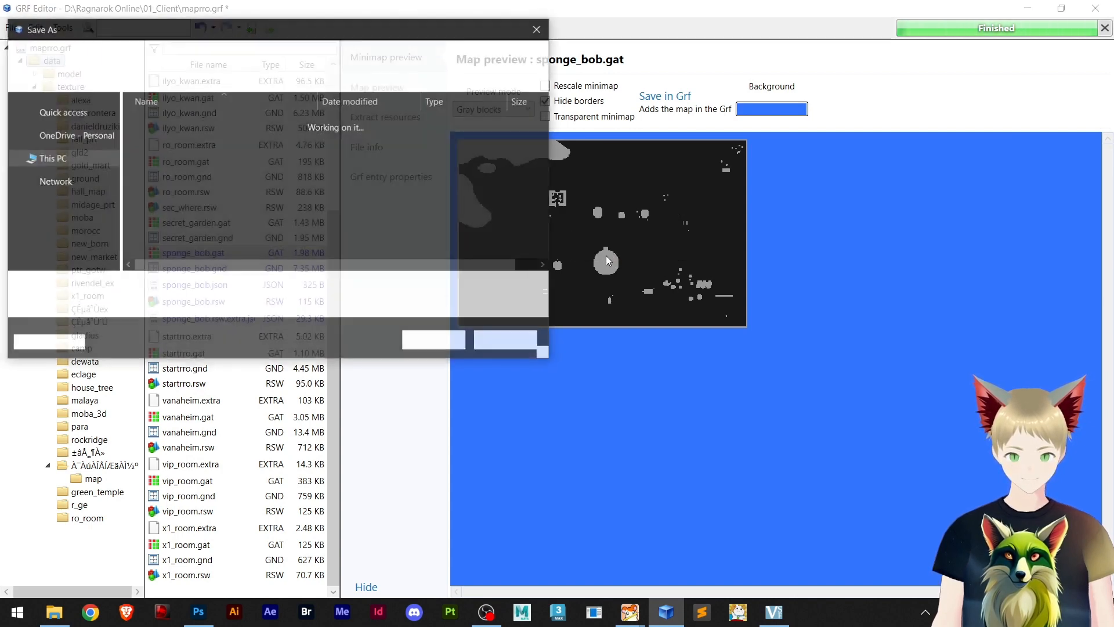
pyautogui.scroll(2, 62, 164)
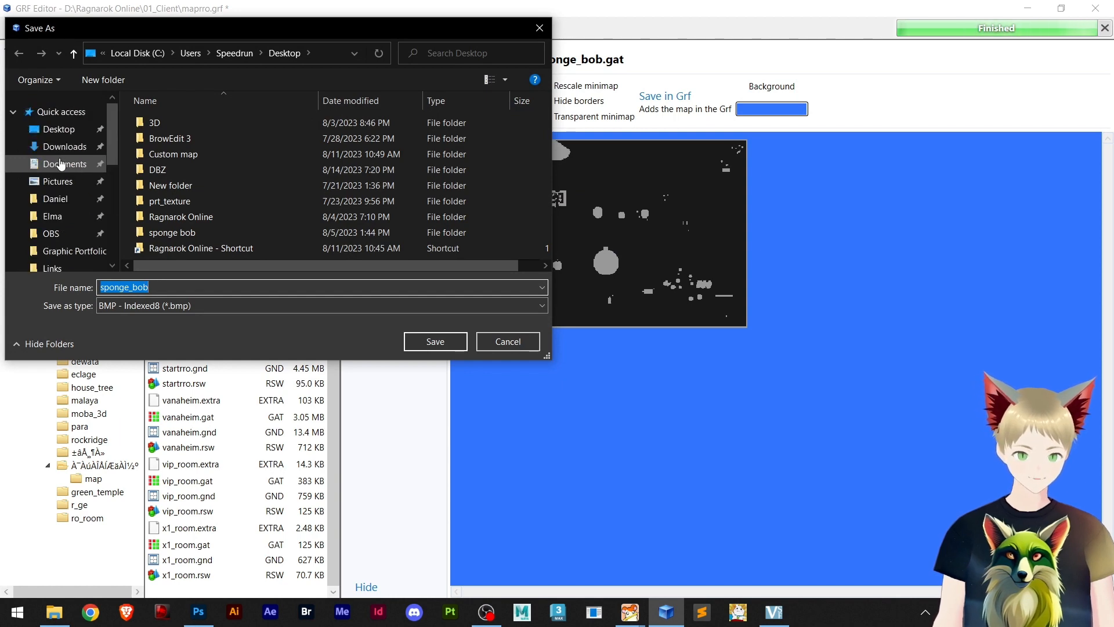
pyautogui.click(58, 129)
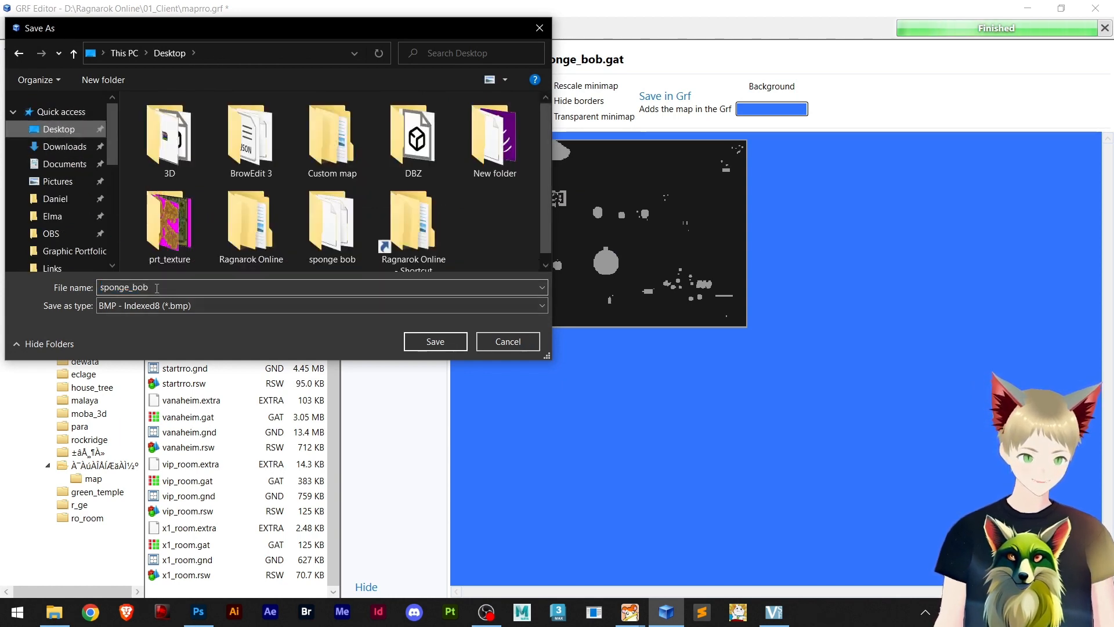
pyautogui.click(199, 286)
pyautogui.click(447, 343)
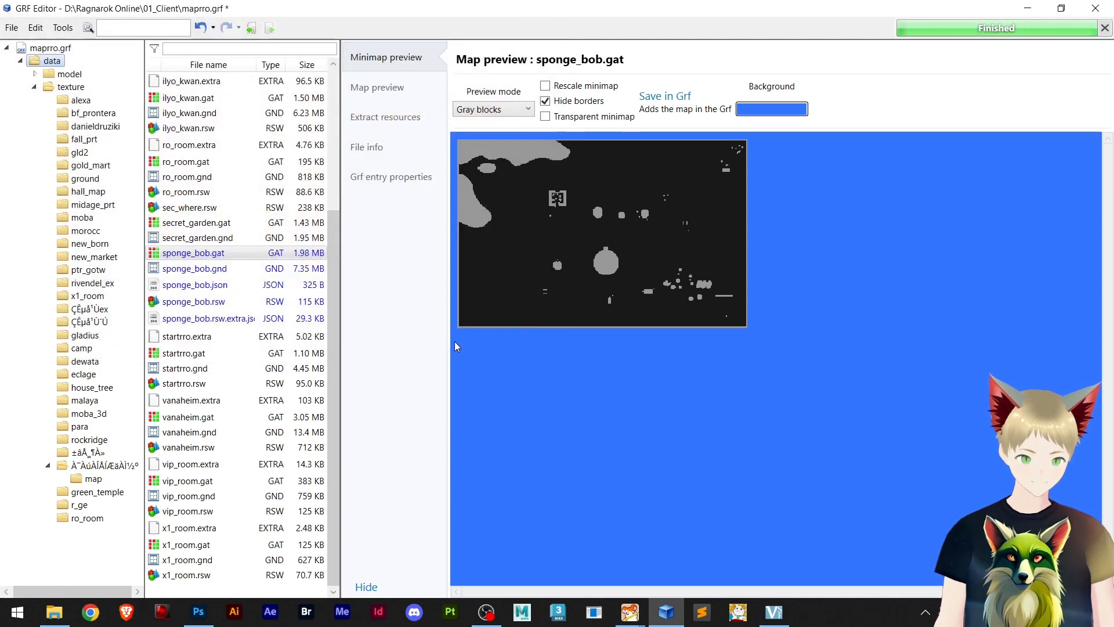
# Clear the open windows off the desktop and open the exported sponge_bob image in Photoshop
pyautogui.click(950, 28)
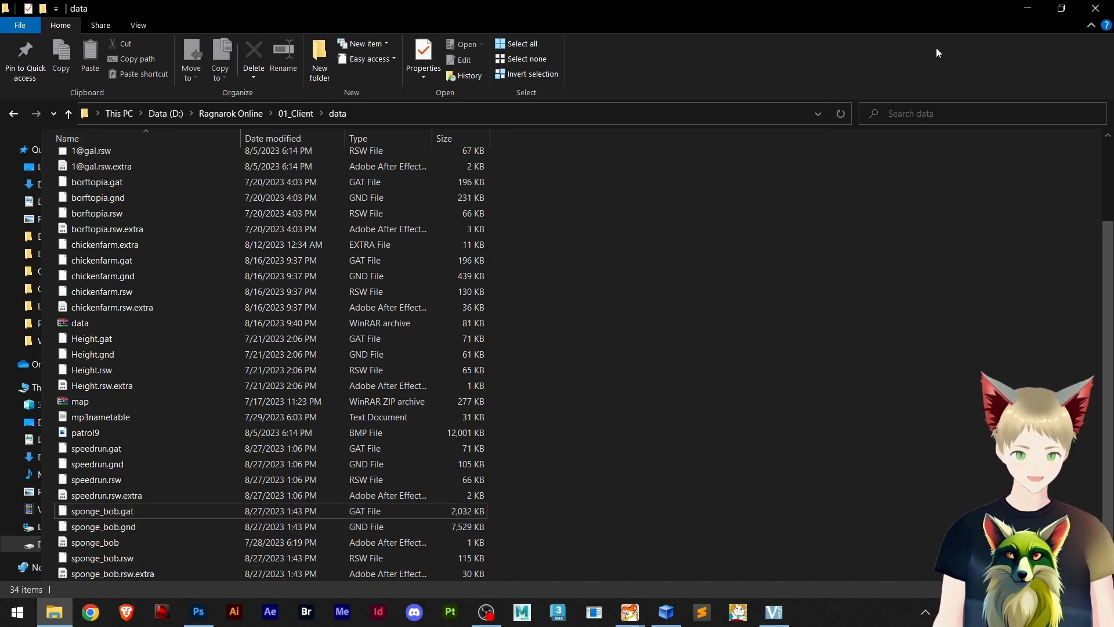
pyautogui.click(1028, 8)
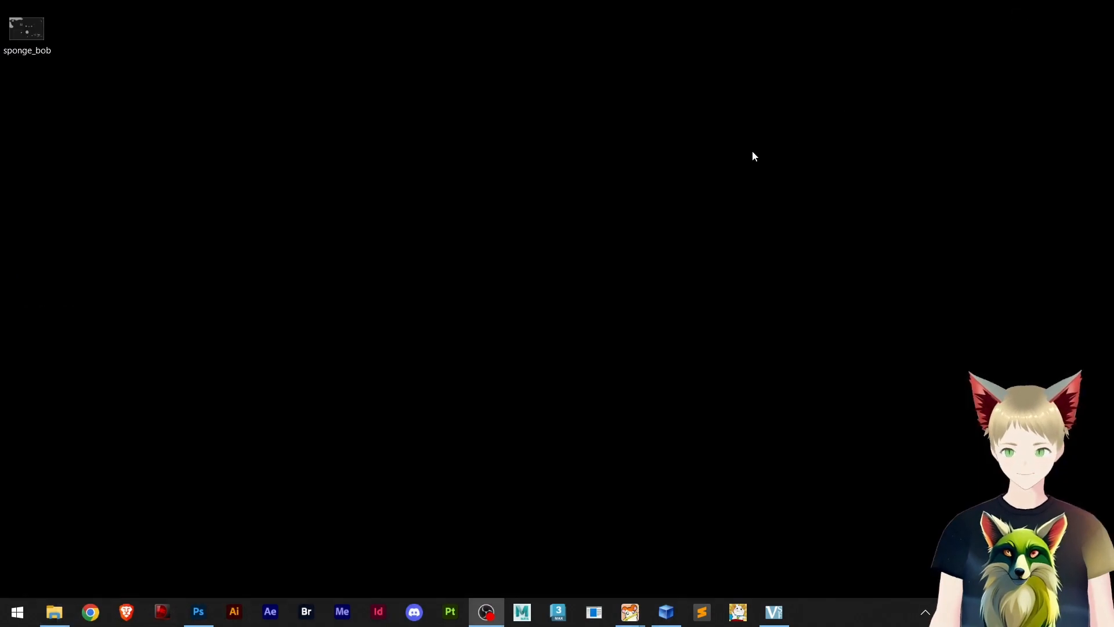
pyautogui.rightClick(24, 30)
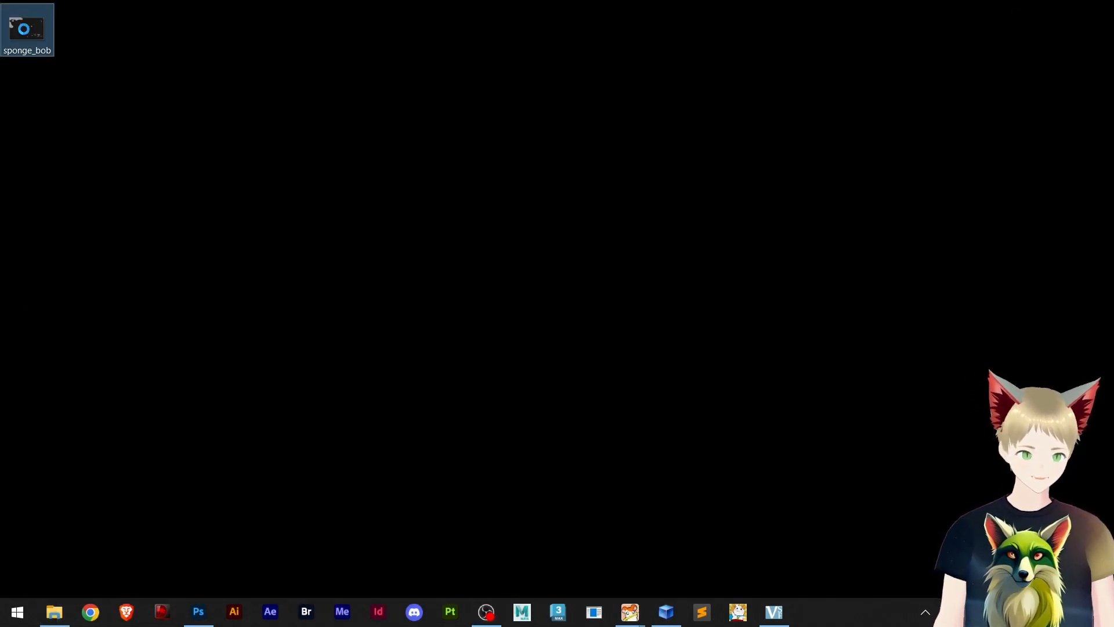
pyautogui.click(373, 66)
pyautogui.moveTo(27, 29); pyautogui.dragTo(328, 418)
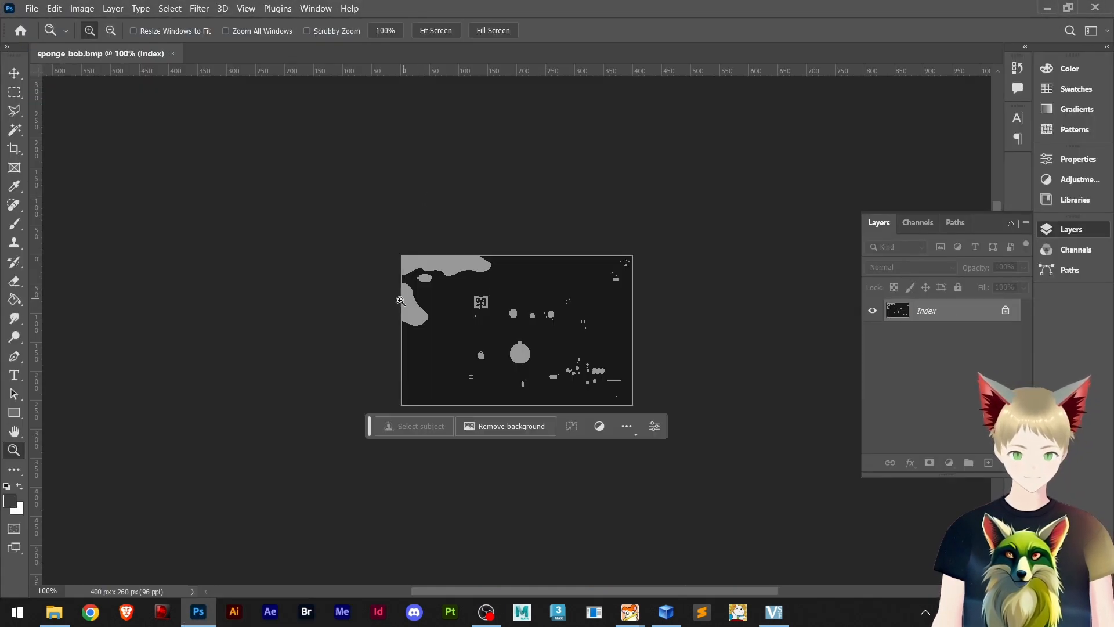
# Set the image size of sponge_bob.bmp to four times its width, 1600 x 1040 pixels
pyautogui.click(521, 288)
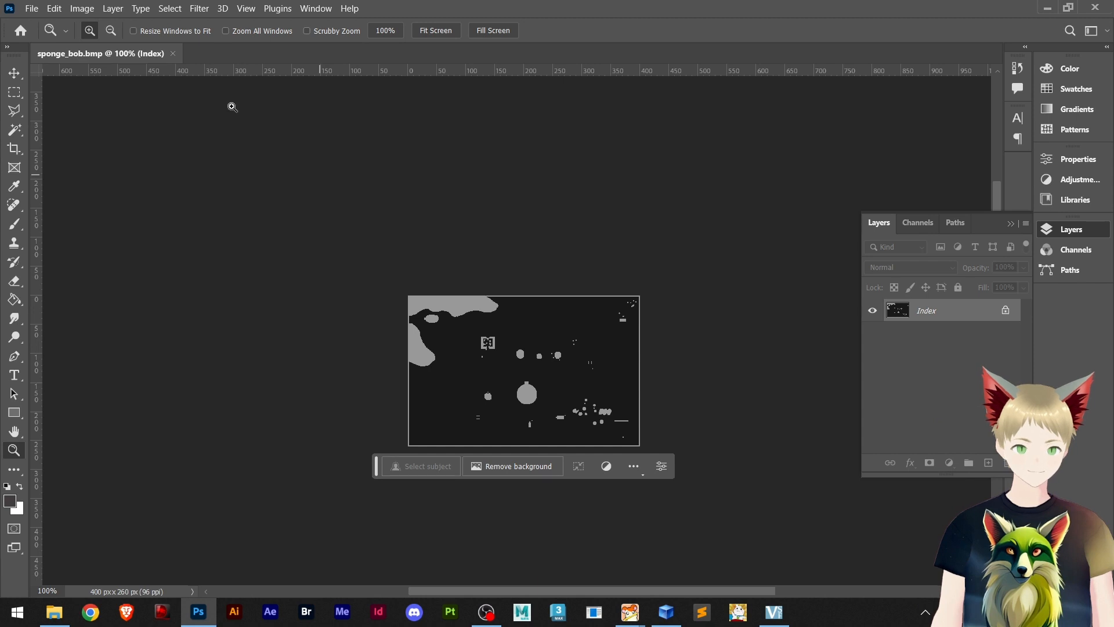
pyautogui.click(82, 9)
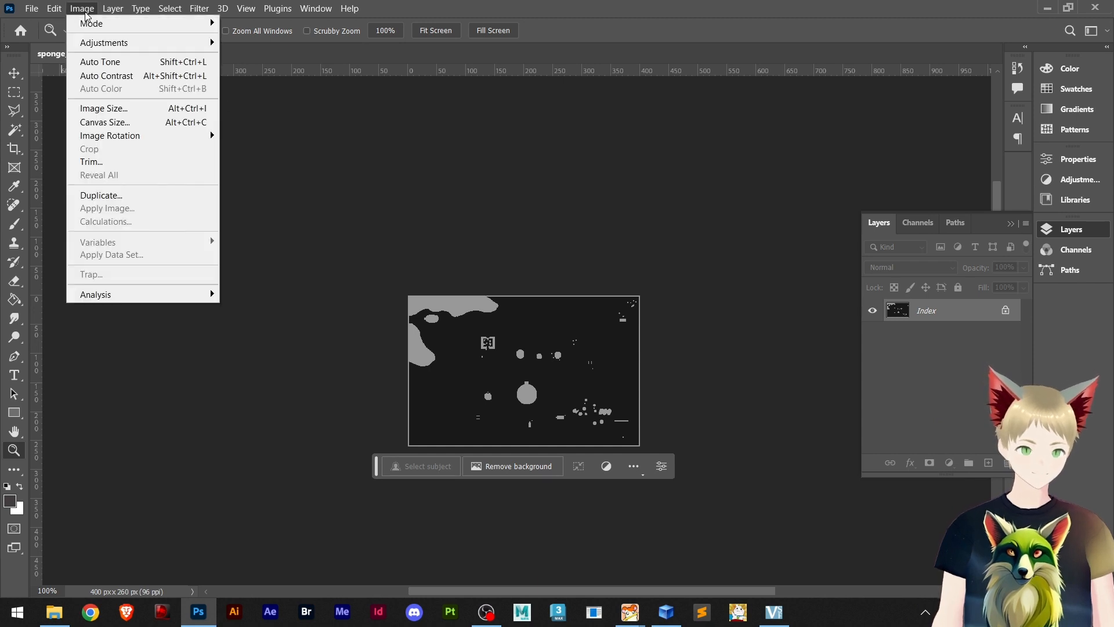
pyautogui.click(119, 109)
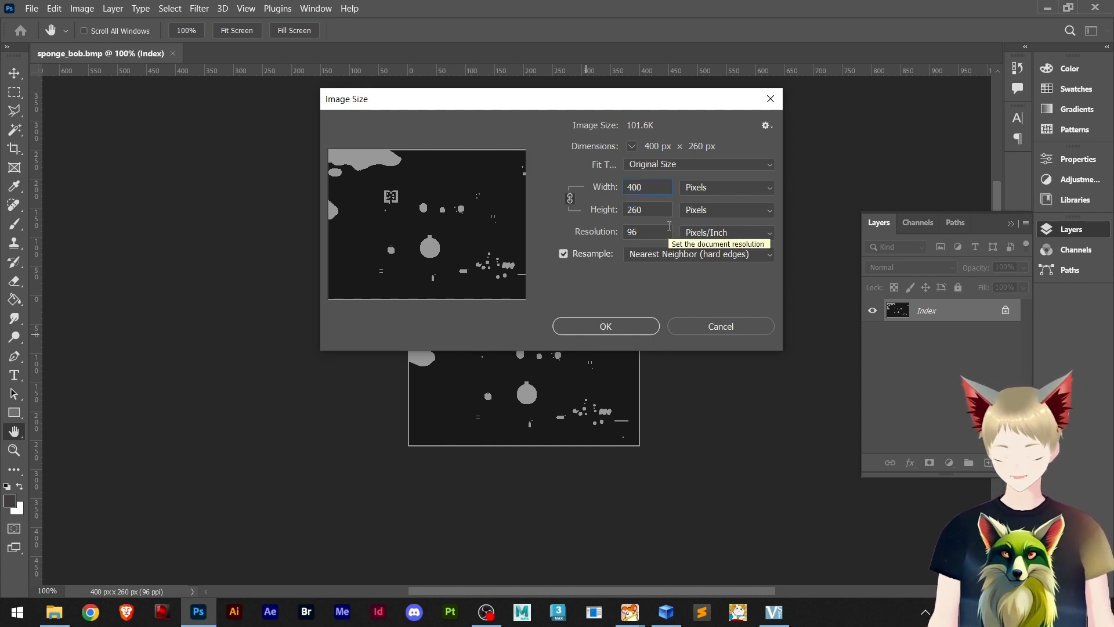
pyautogui.write('*')
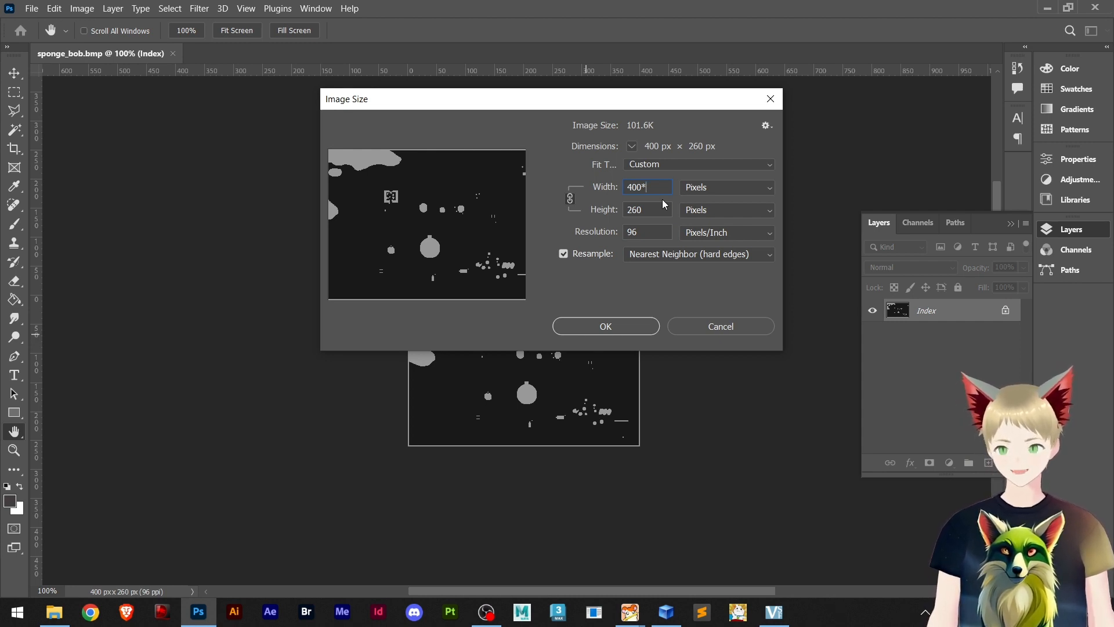
pyautogui.write('4')
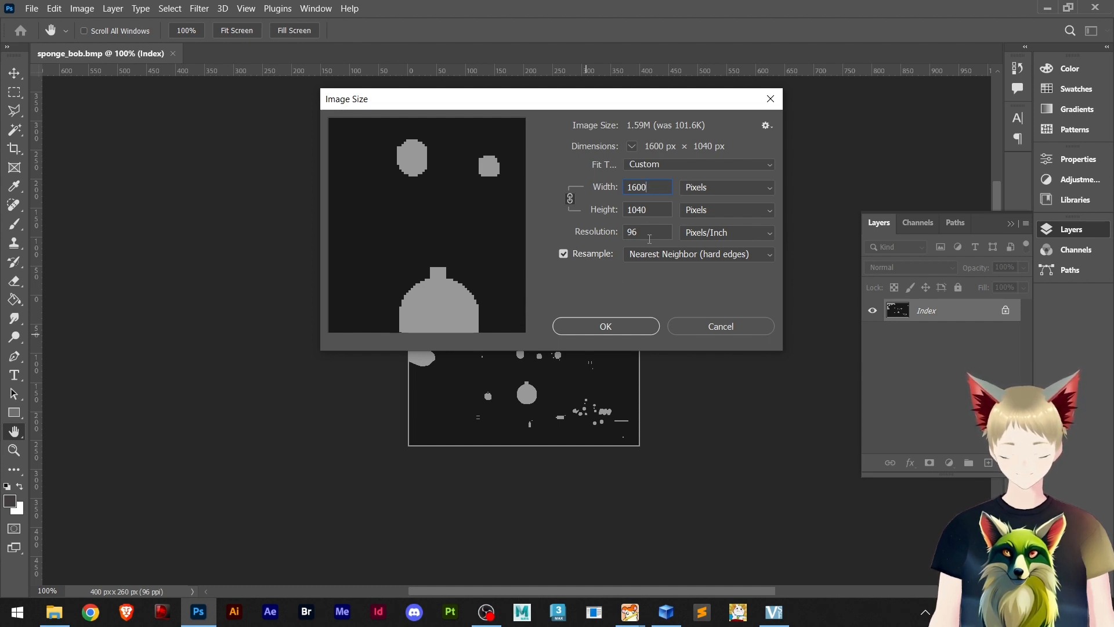
pyautogui.click(602, 328)
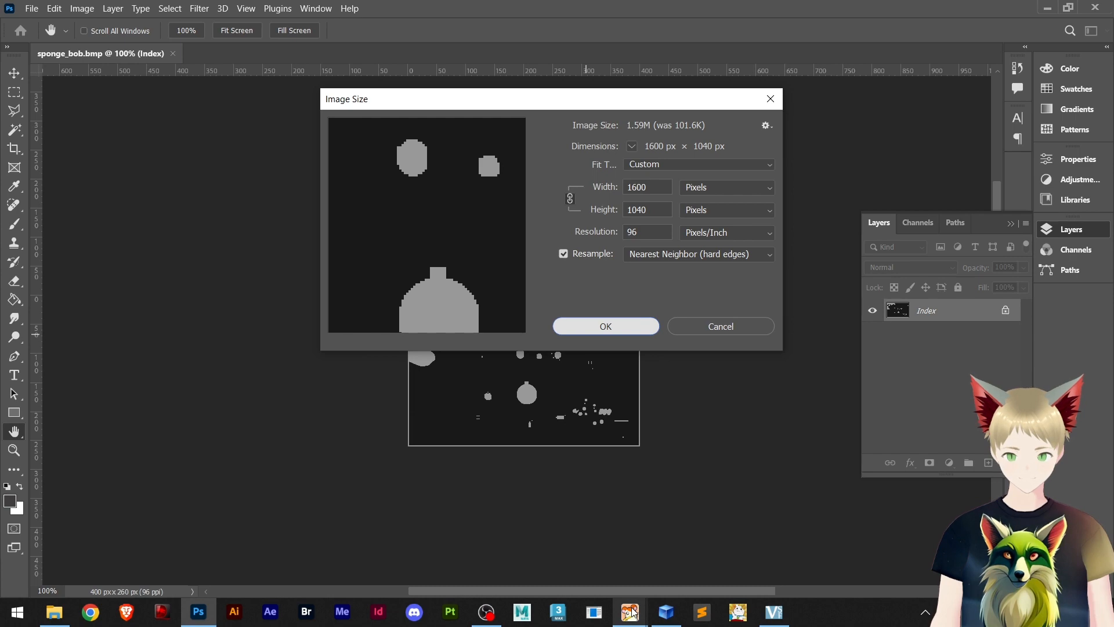
# Switch to BrowEdit and show the whole sponge_bob map straight from above, centred in the viewport
pyautogui.moveTo(631, 612)
pyautogui.click(688, 573)
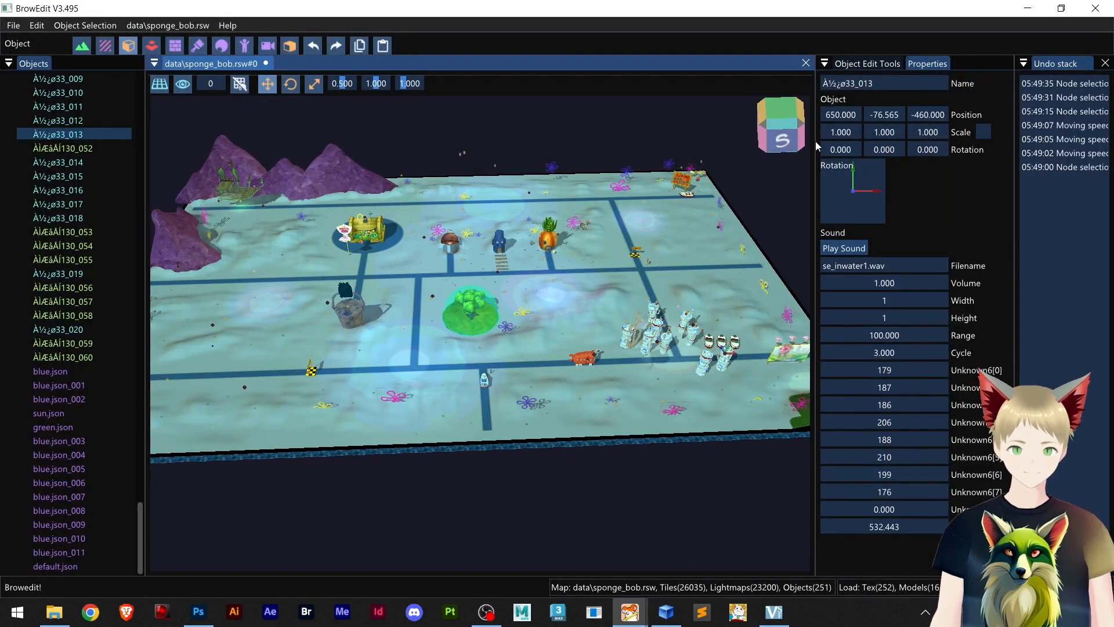
pyautogui.click(783, 113)
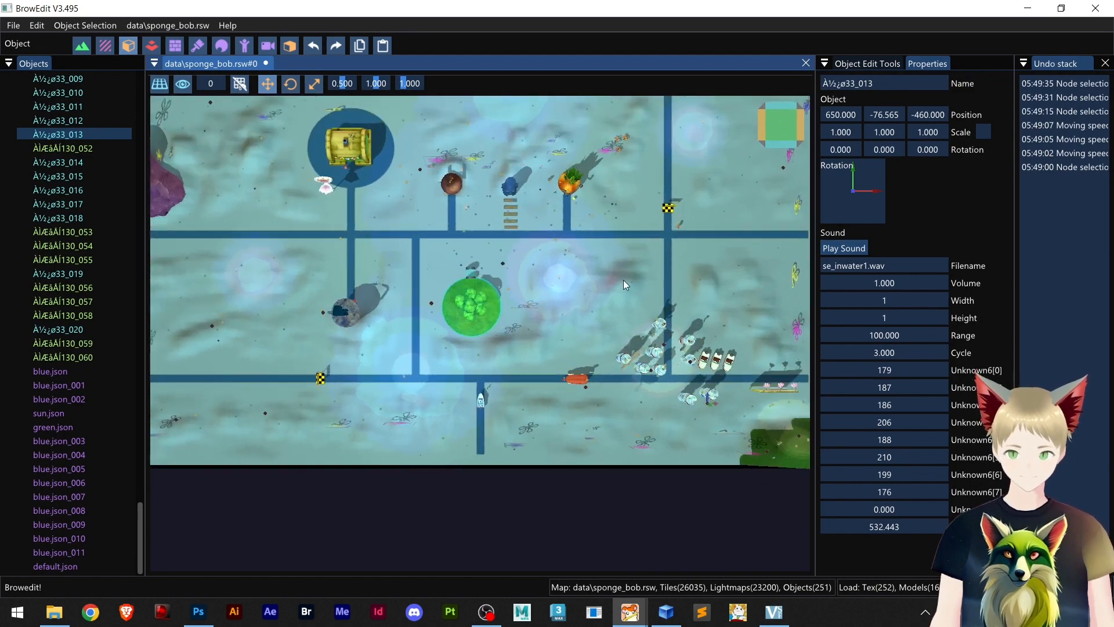
pyautogui.scroll(-3, 441, 301)
pyautogui.moveTo(430, 253); pyautogui.dragTo(433, 404, button='right')
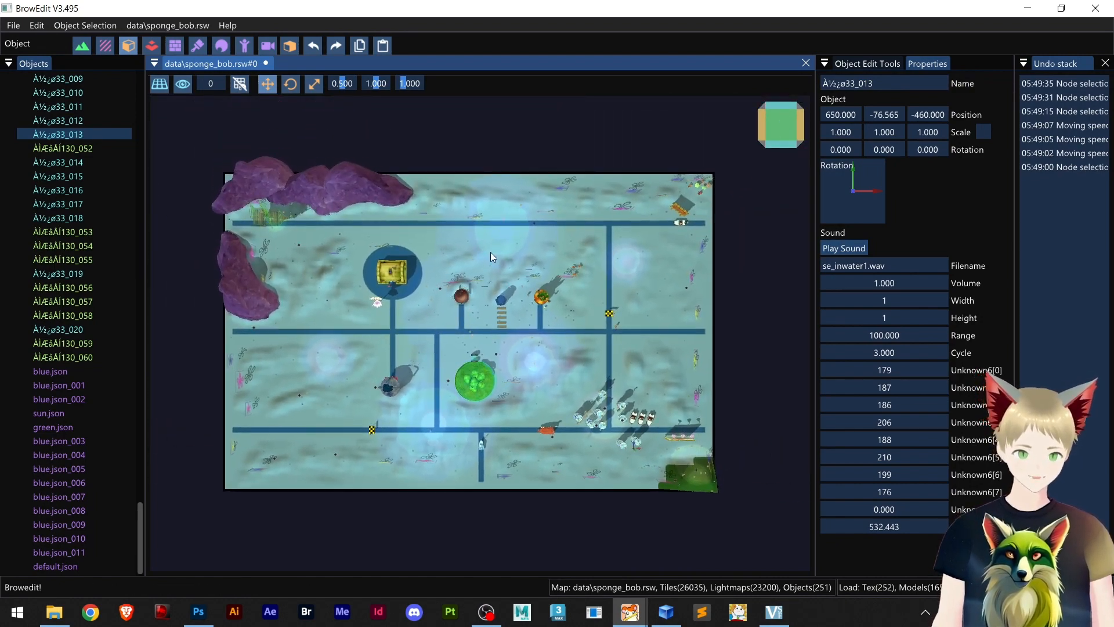
pyautogui.scroll(1, 490, 252)
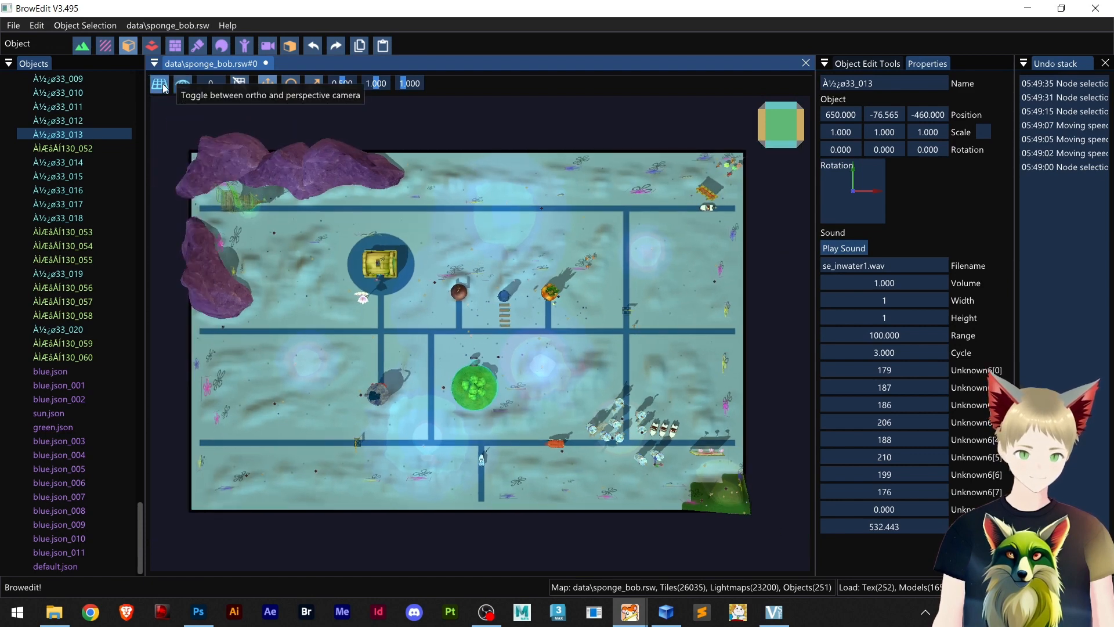
# Compare the orthographic and perspective camera views of the map, ending in perspective
pyautogui.click(160, 87)
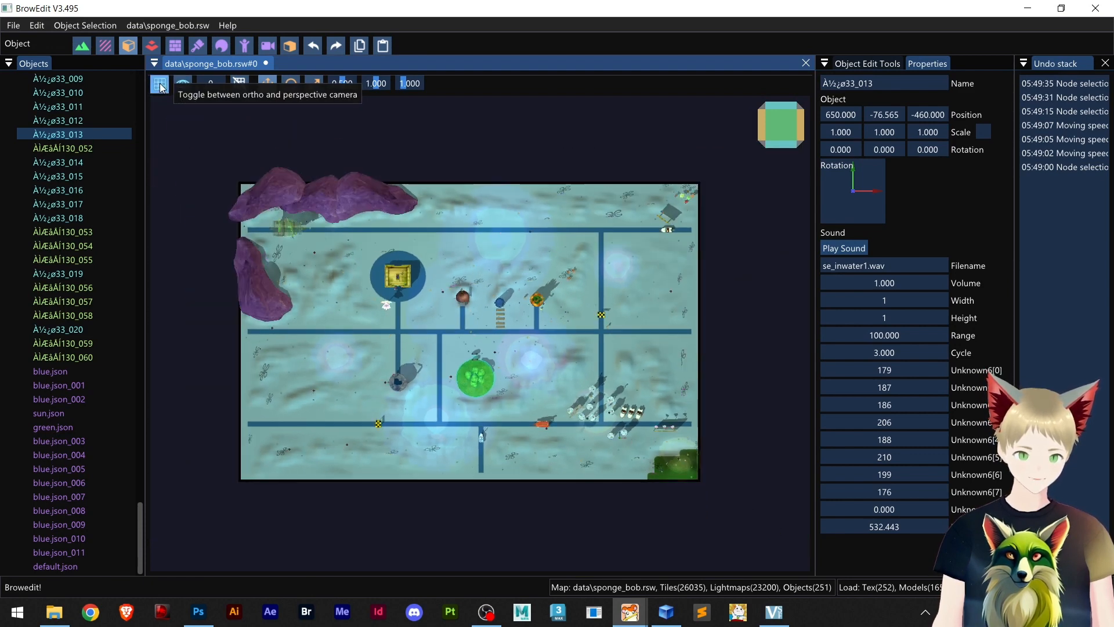
pyautogui.click(161, 87)
pyautogui.click(160, 86)
pyautogui.click(160, 86)
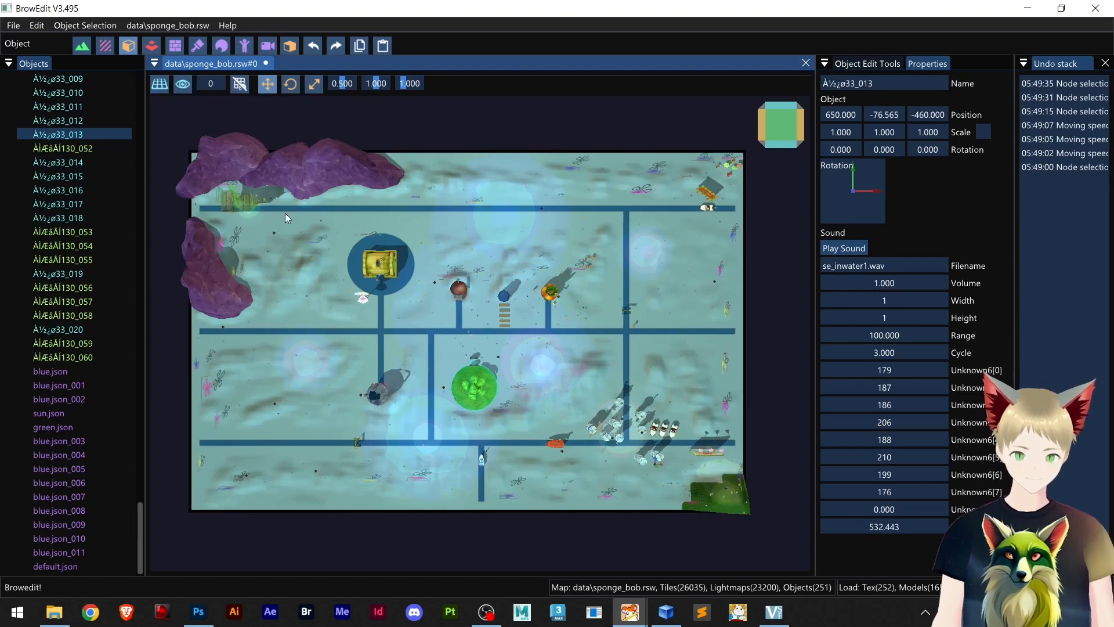
# Hide the light, sound and effect markers in the sponge_bob map view
pyautogui.scroll(4, 465, 301)
pyautogui.scroll(-4, 458, 293)
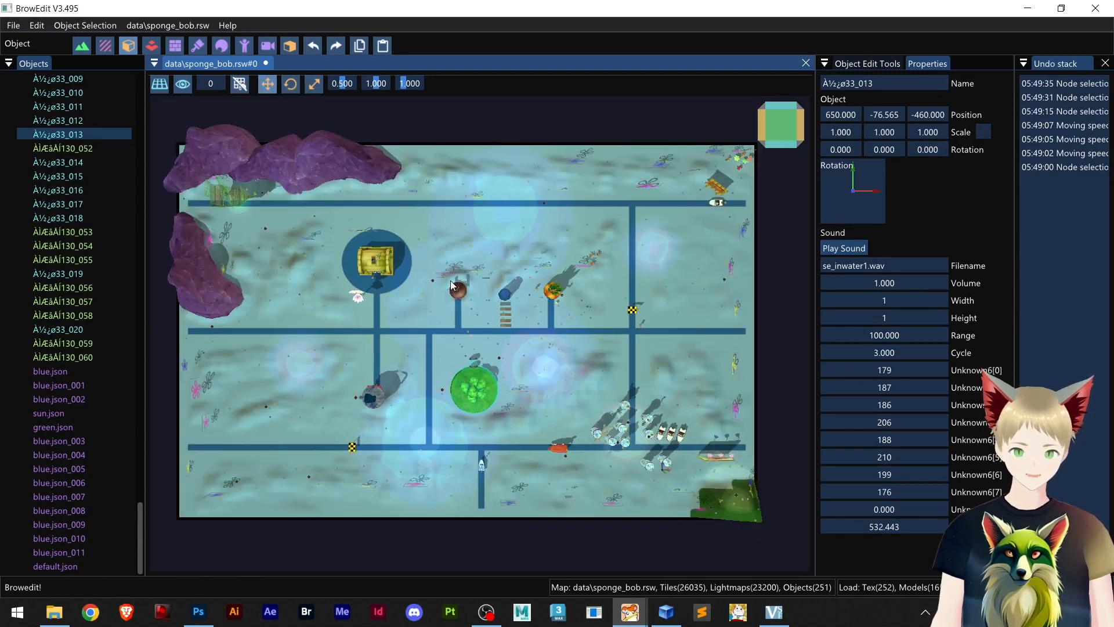
pyautogui.scroll(8, 451, 278)
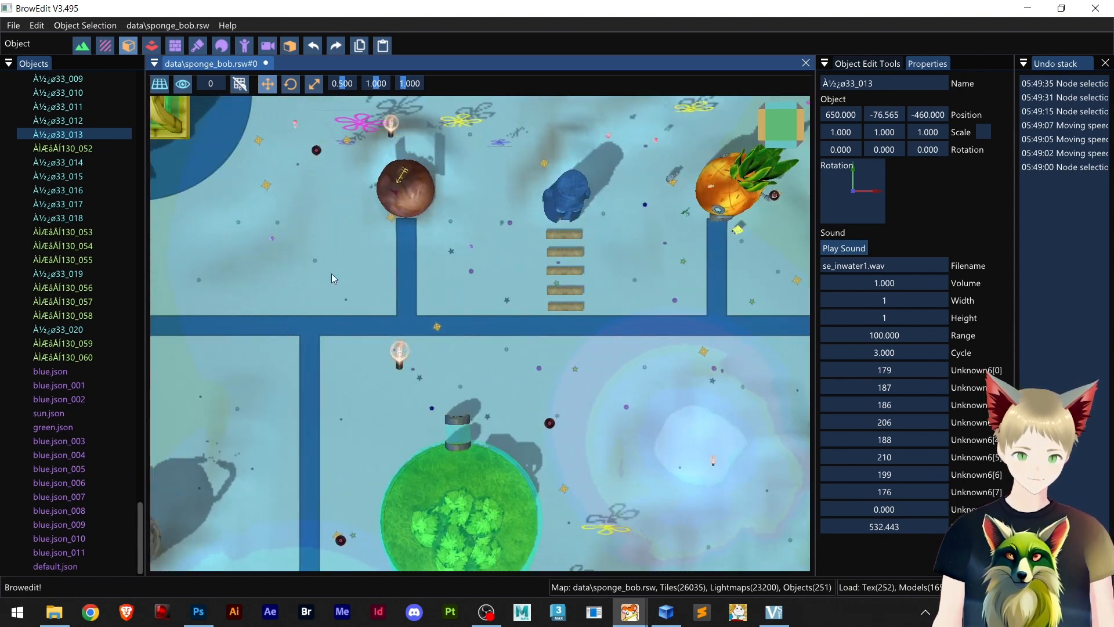
pyautogui.click(182, 86)
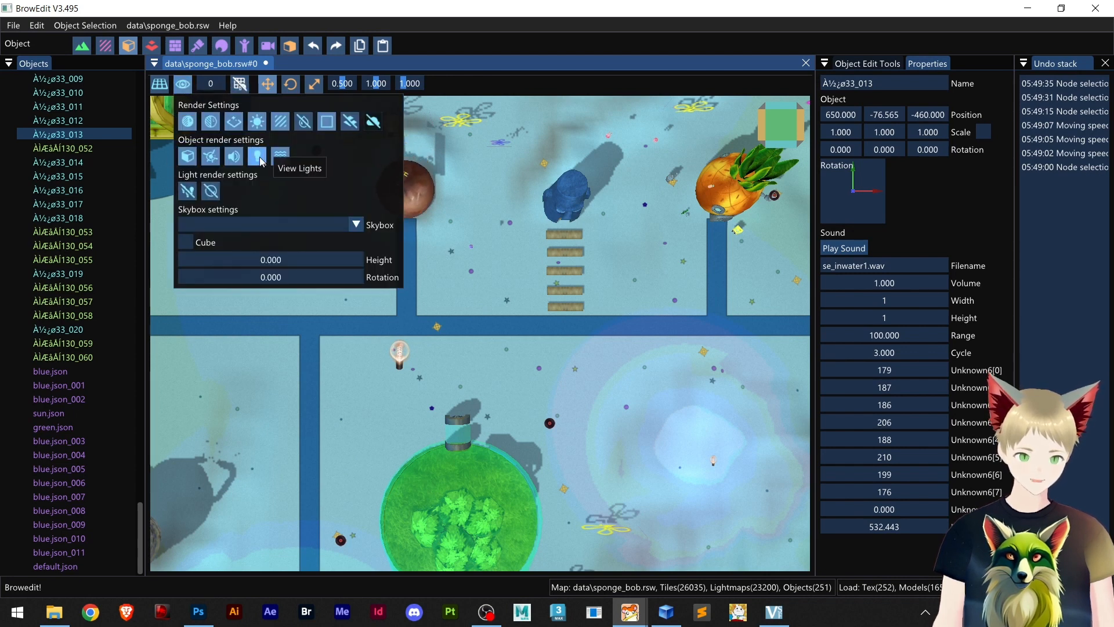
pyautogui.click(260, 159)
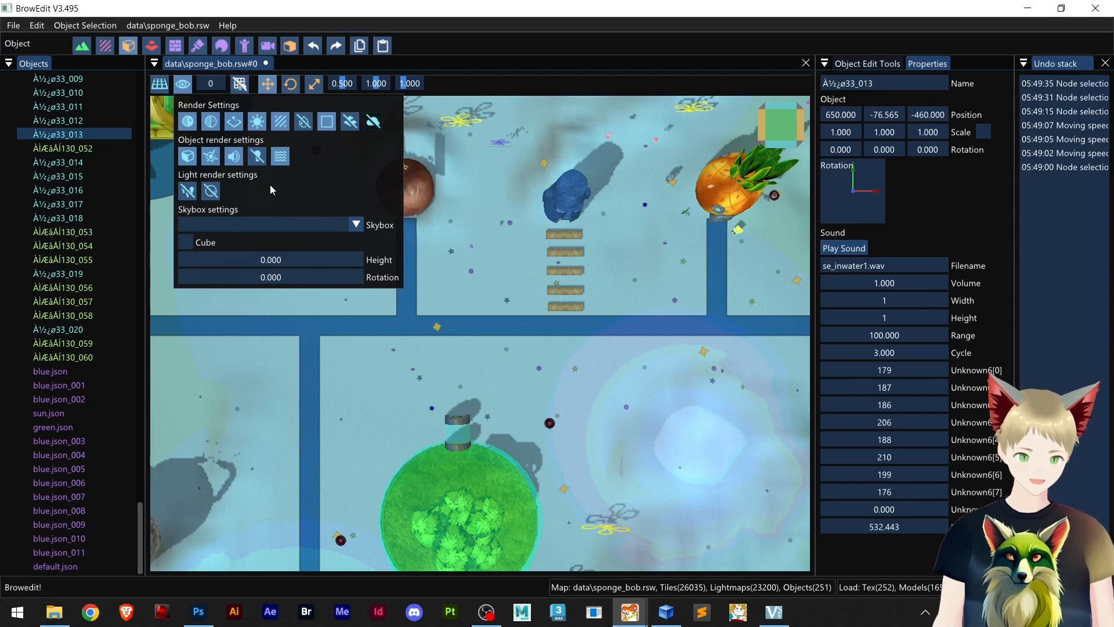
pyautogui.click(235, 157)
pyautogui.click(211, 158)
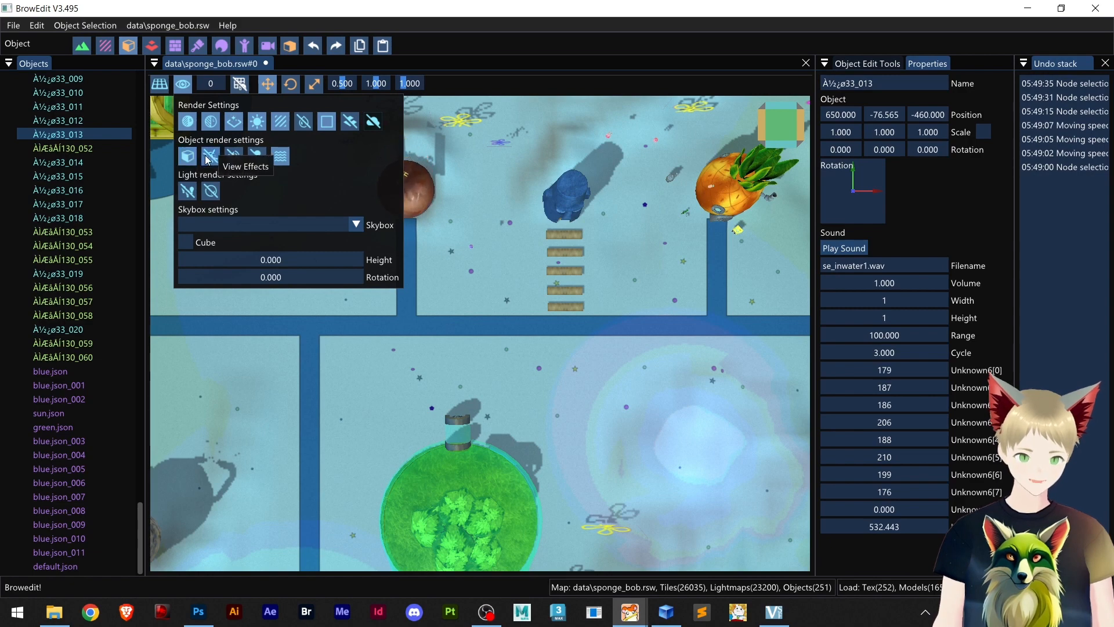
pyautogui.click(257, 156)
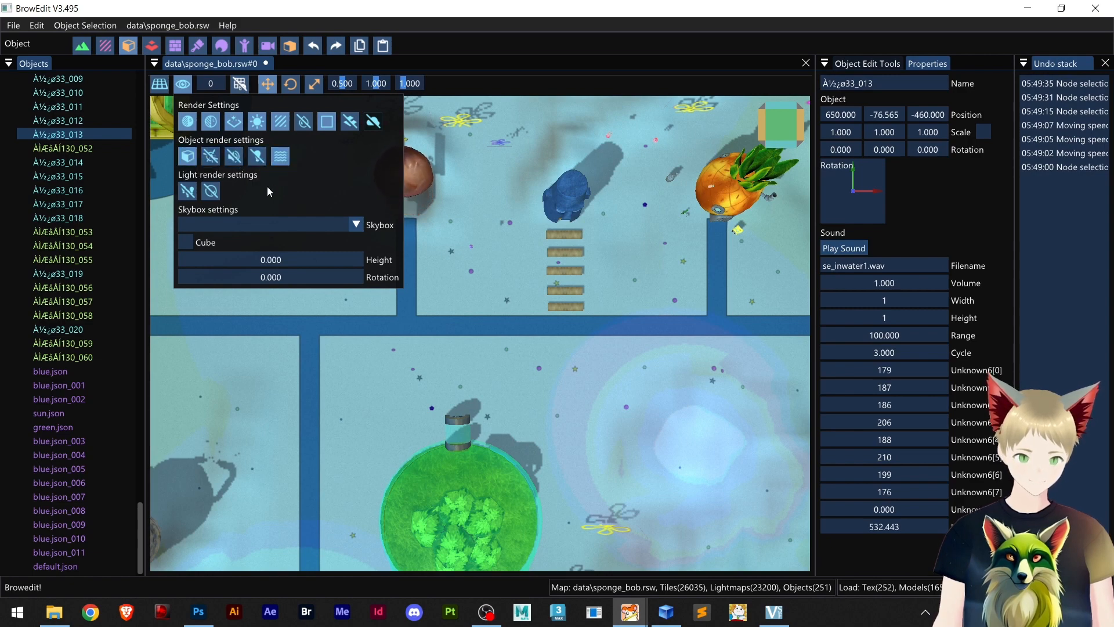
# Examine the top-down map up close around the buildings and roads, then return to the full map view
pyautogui.scroll(-5, 549, 247)
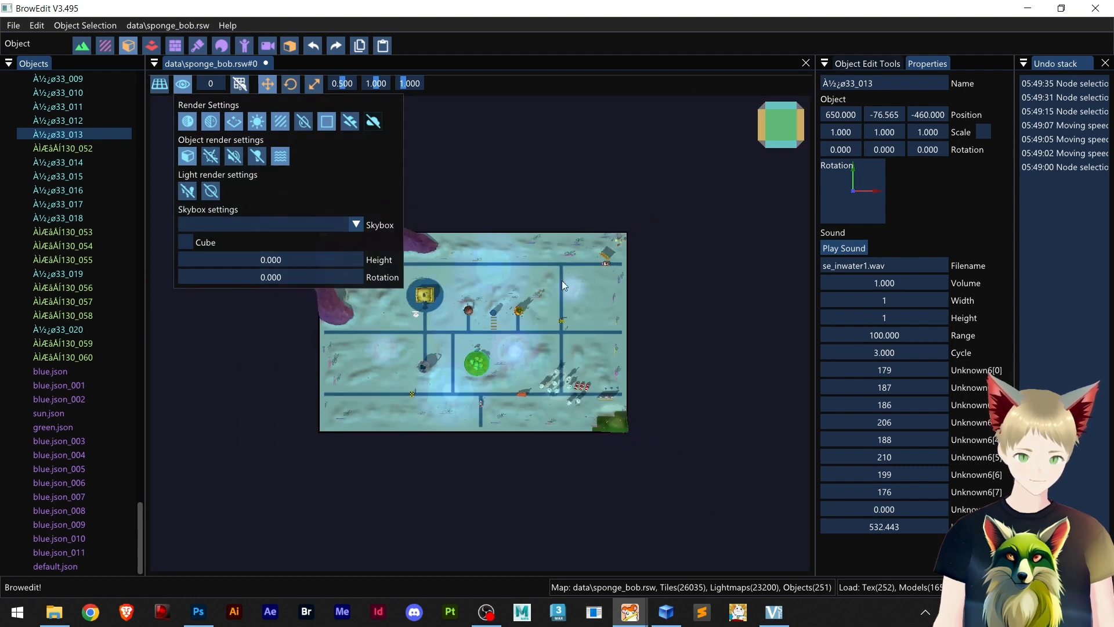
pyautogui.scroll(5, 561, 286)
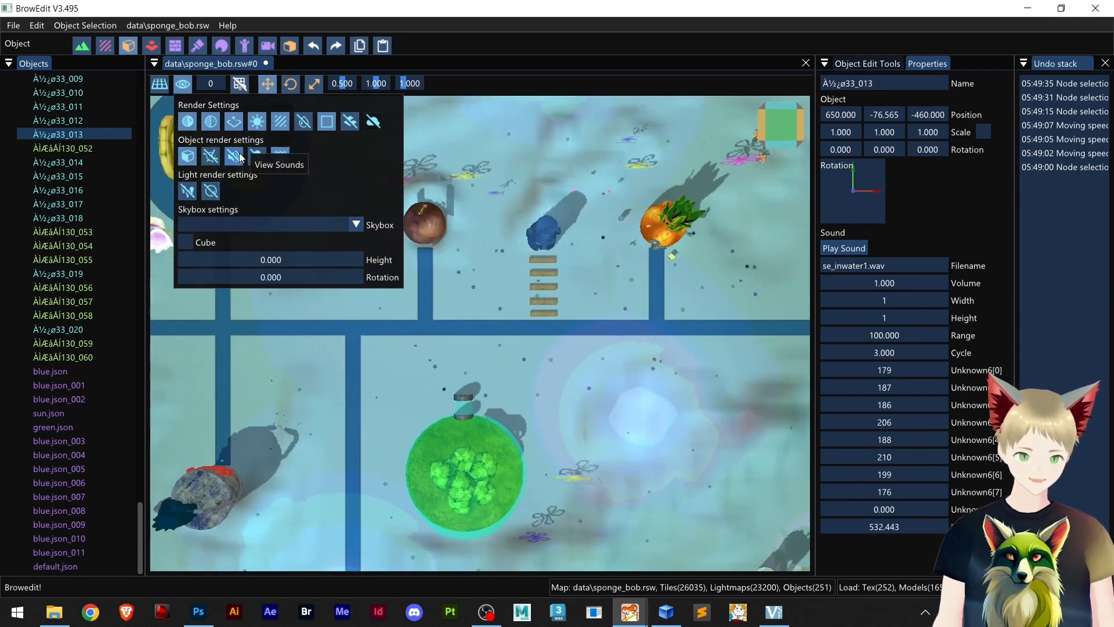
pyautogui.moveTo(513, 324); pyautogui.dragTo(766, 243, button='right')
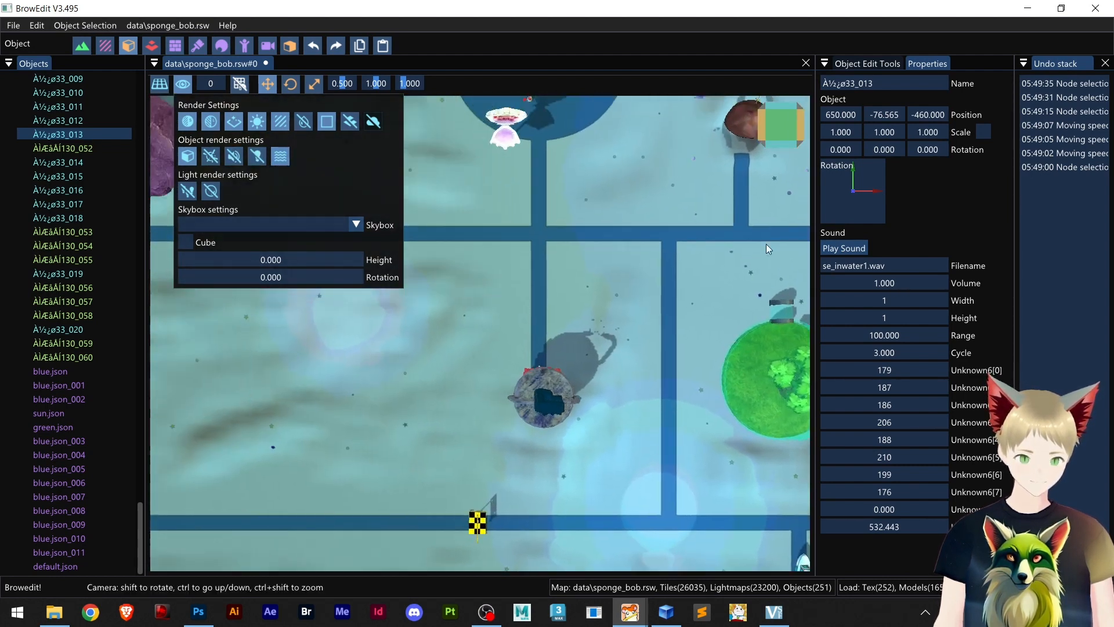
pyautogui.moveTo(475, 353); pyautogui.dragTo(559, 344, button='right')
pyautogui.moveTo(559, 259); pyautogui.dragTo(576, 291, button='right')
pyautogui.scroll(4, 531, 241)
pyautogui.scroll(-8, 522, 254)
pyautogui.scroll(-2, 576, 292)
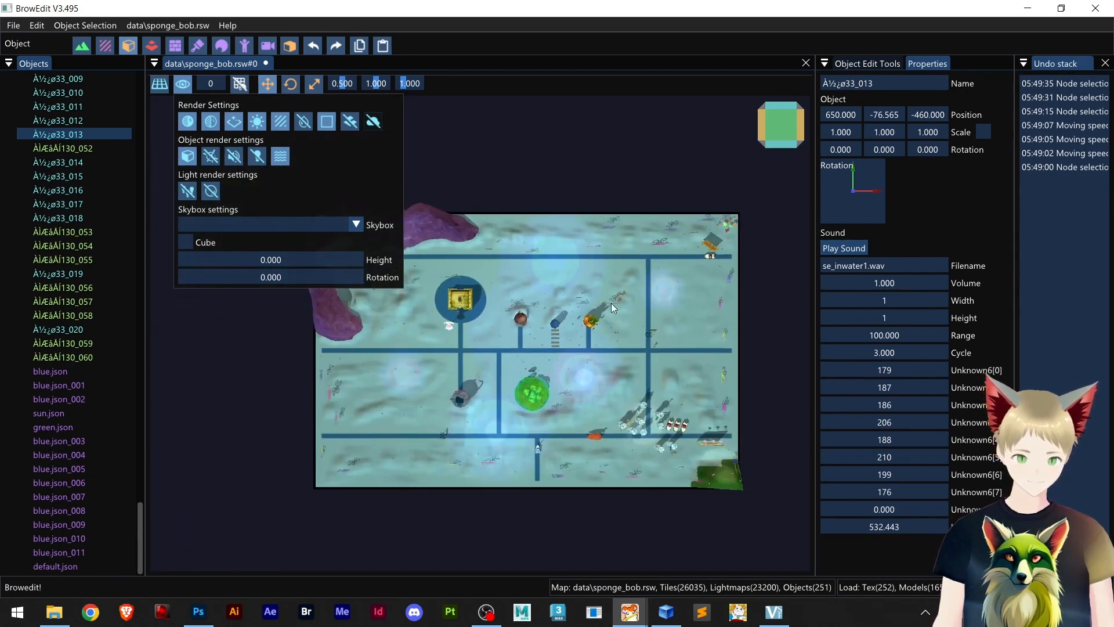
# Enlarge the top-down sponge_bob map, close the render settings and centre the whole map in the viewport
pyautogui.scroll(2, 611, 302)
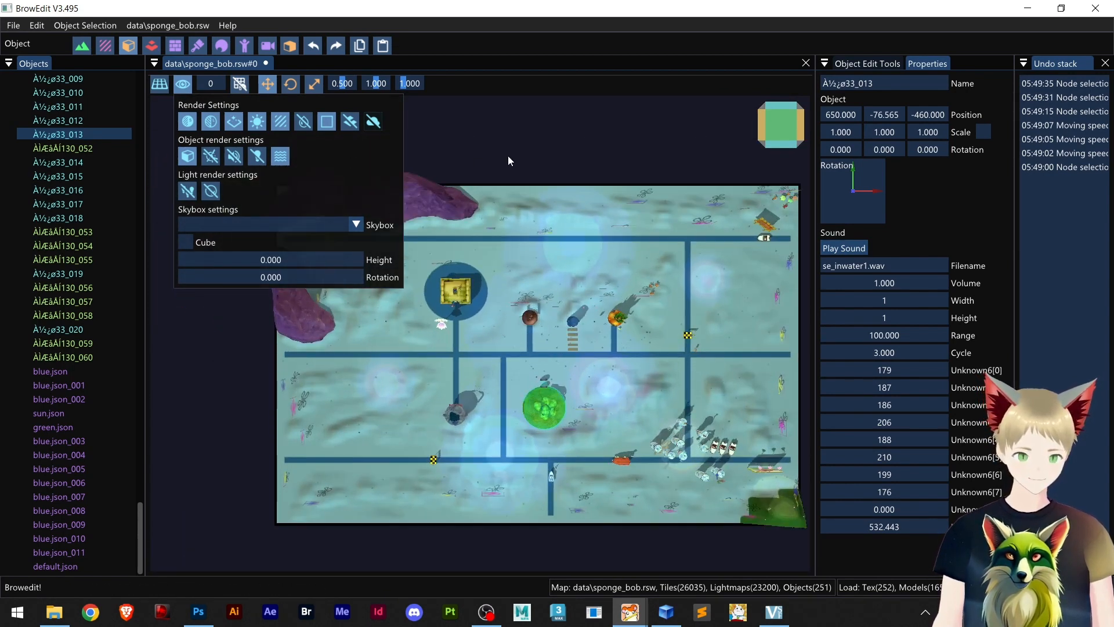
pyautogui.click(167, 25)
pyautogui.click(150, 25)
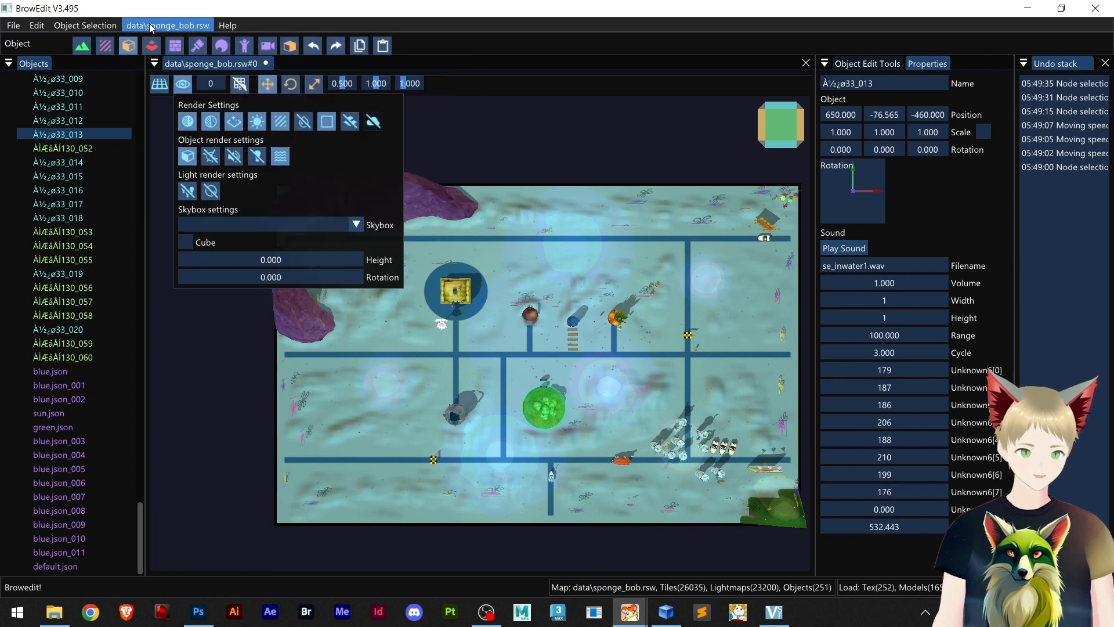
pyautogui.click(181, 86)
pyautogui.moveTo(615, 276); pyautogui.dragTo(518, 246, button='middle')
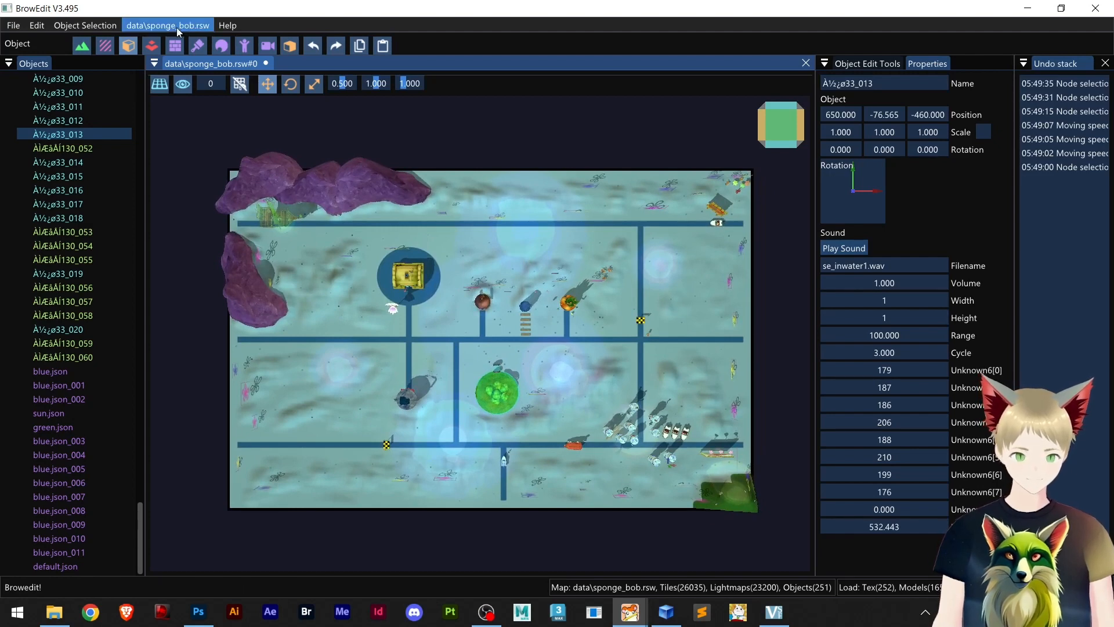
# Save a 2048 × 2048 high-resolution screenshot of the sponge_bob view to the Desktop as a PNG named screenshot
pyautogui.click(150, 26)
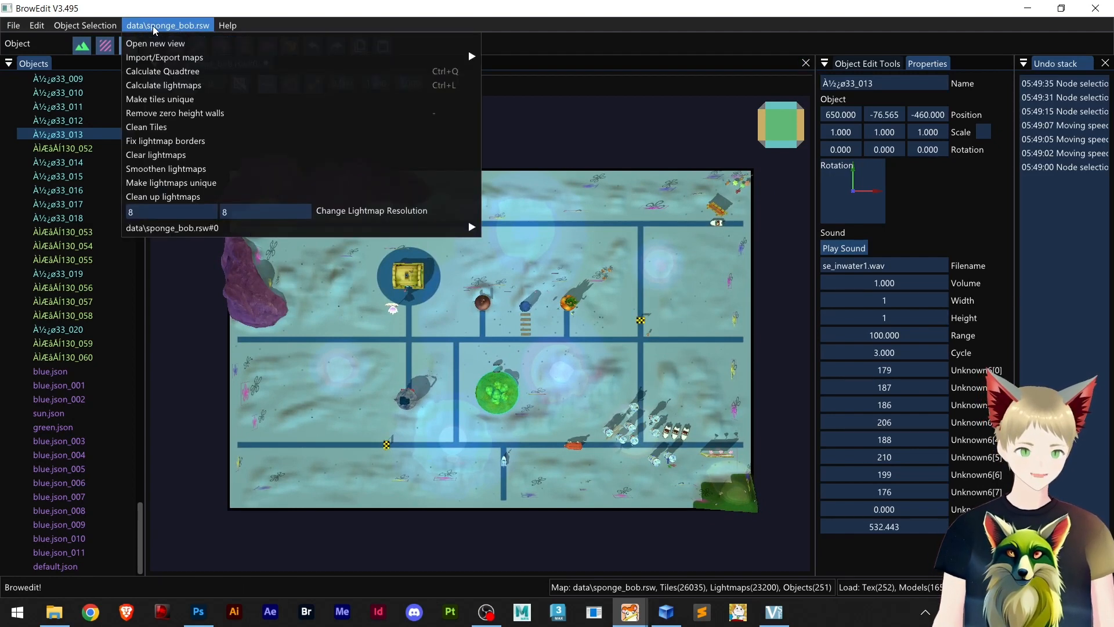
pyautogui.moveTo(192, 230)
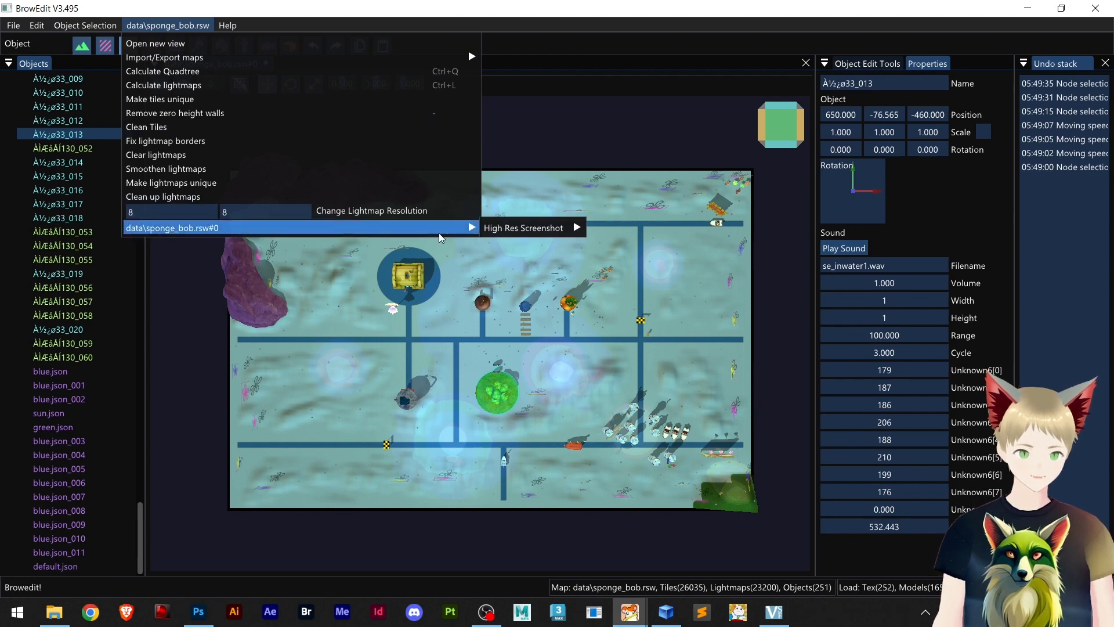
pyautogui.moveTo(518, 236)
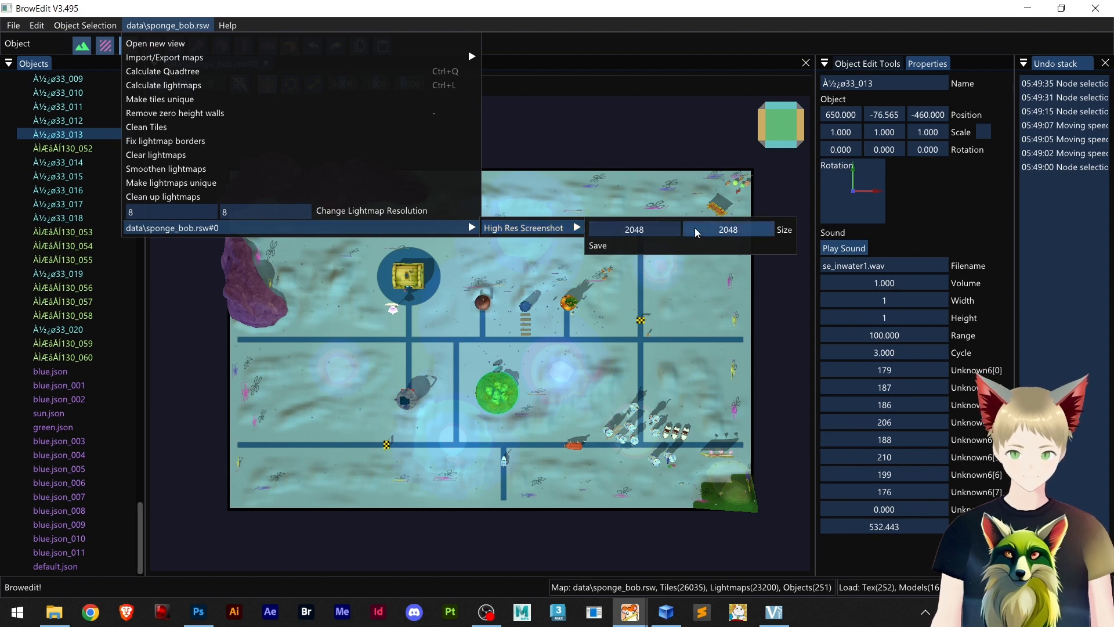
pyautogui.click(598, 246)
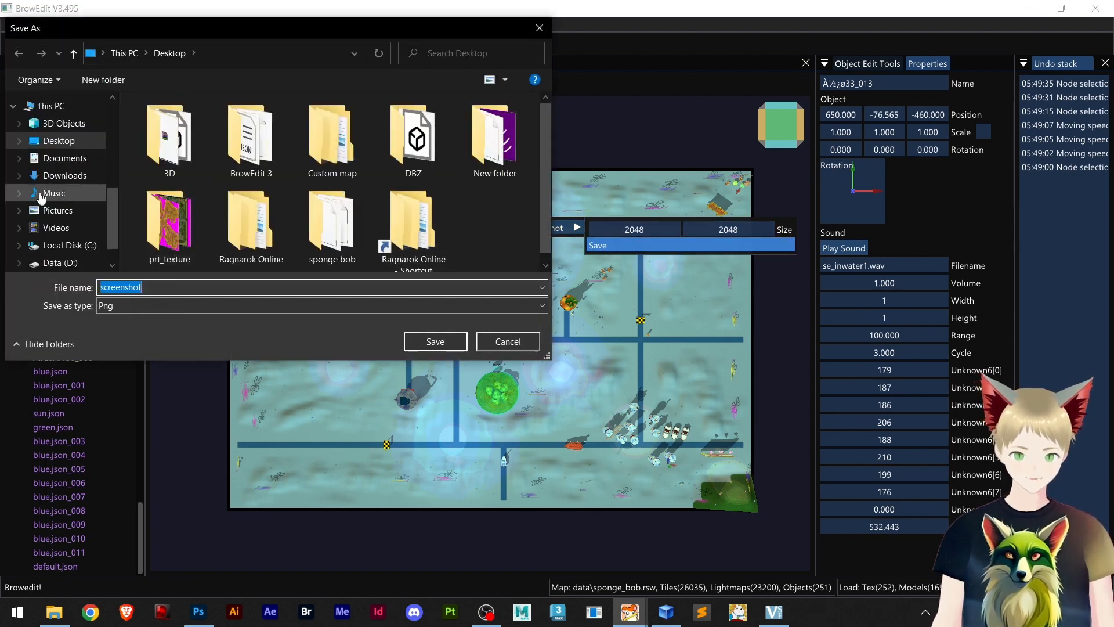
pyautogui.scroll(5, 58, 168)
pyautogui.click(80, 134)
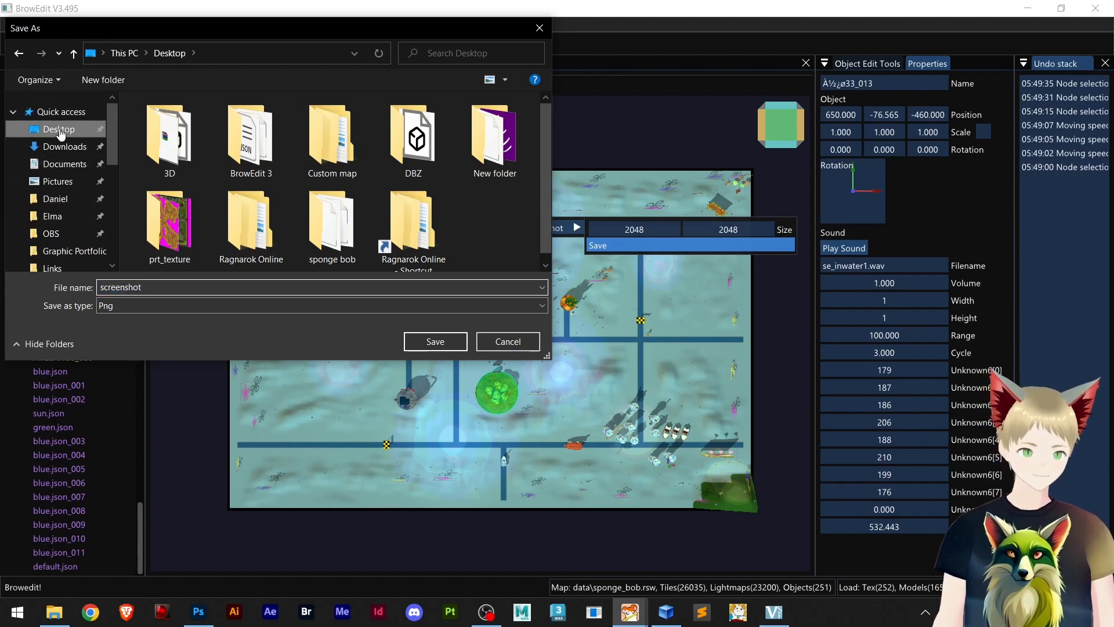
pyautogui.click(107, 284)
pyautogui.click(169, 289)
pyautogui.doubleClick(170, 289)
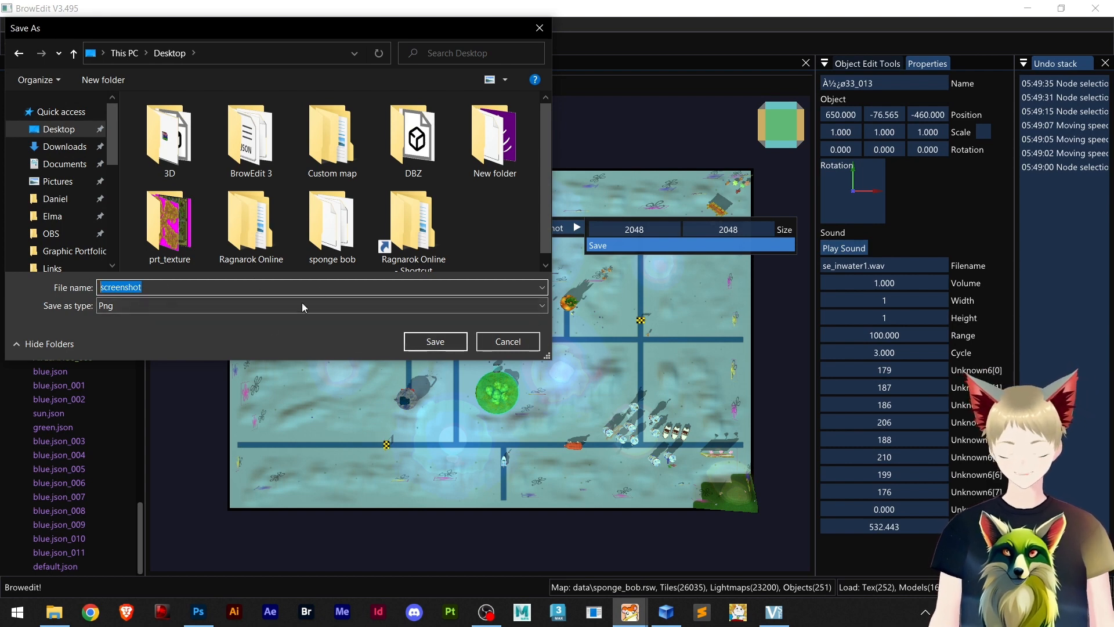
pyautogui.click(112, 290)
pyautogui.moveTo(108, 286); pyautogui.dragTo(248, 291)
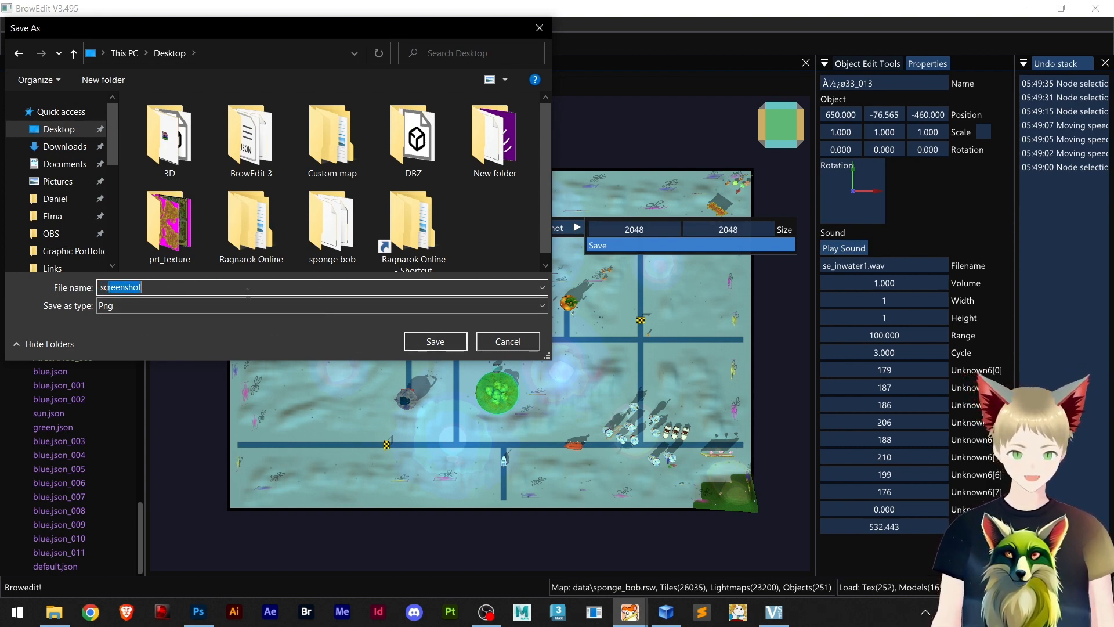
pyautogui.click(437, 344)
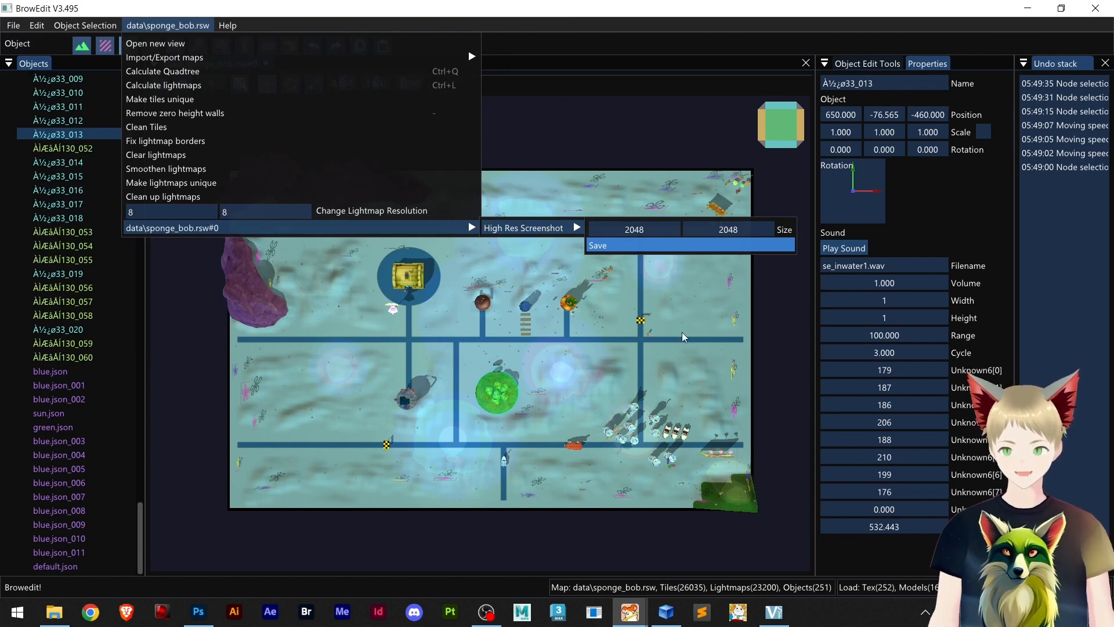
pyautogui.click(575, 298)
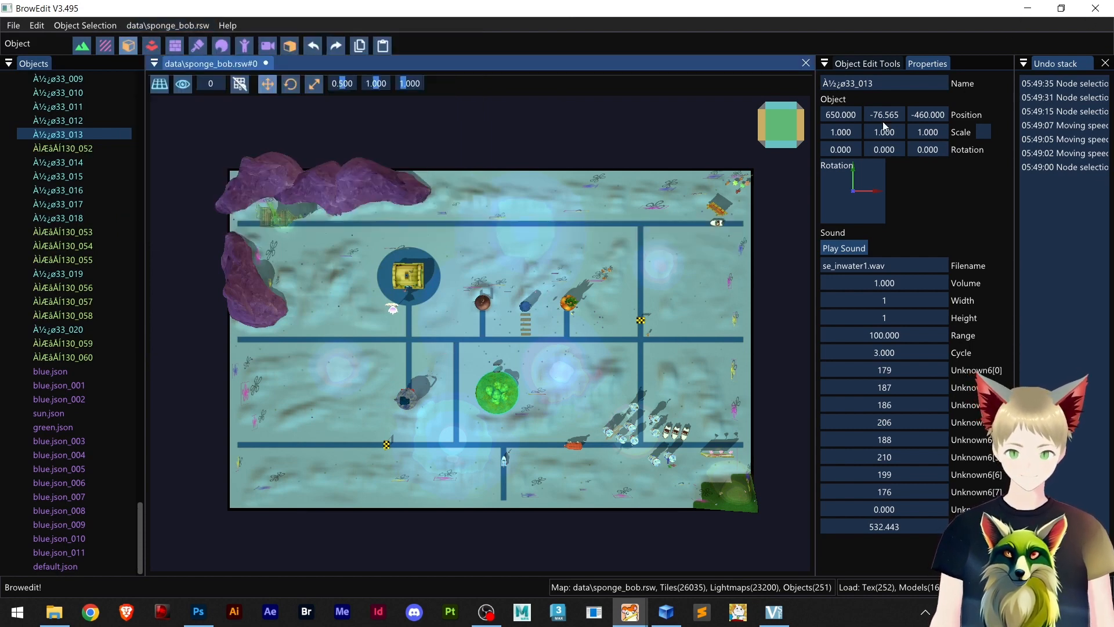
# Minimise BrowEdit, open the saved screenshot in Photoshop and compare it with the sponge_bob.bmp document
pyautogui.click(1031, 8)
pyautogui.click(1052, 8)
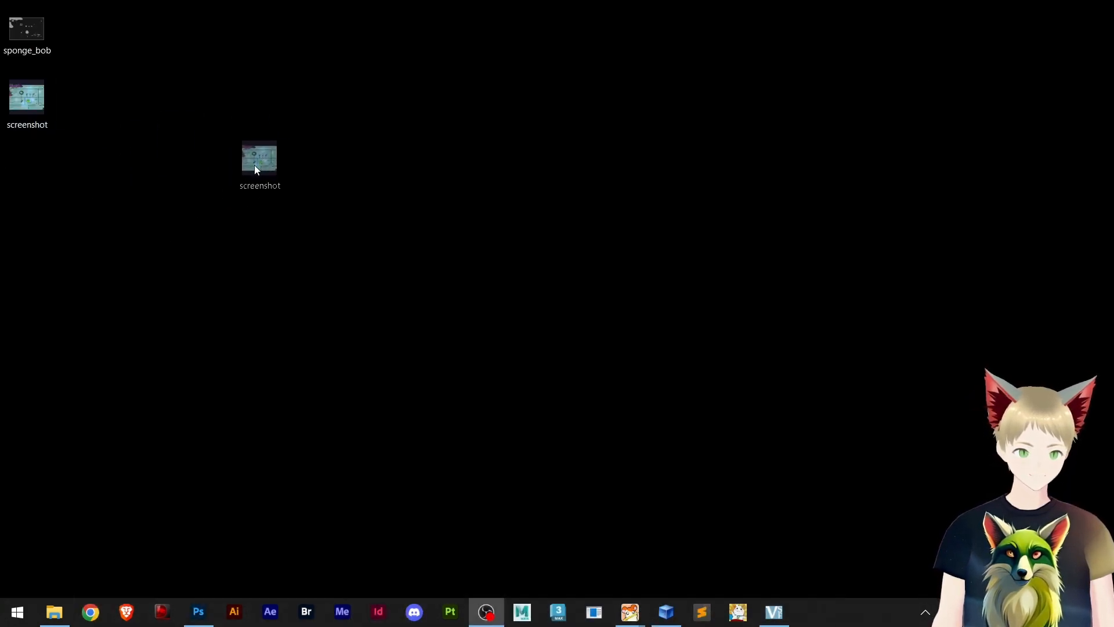
pyautogui.moveTo(186, 590); pyautogui.dragTo(317, 54)
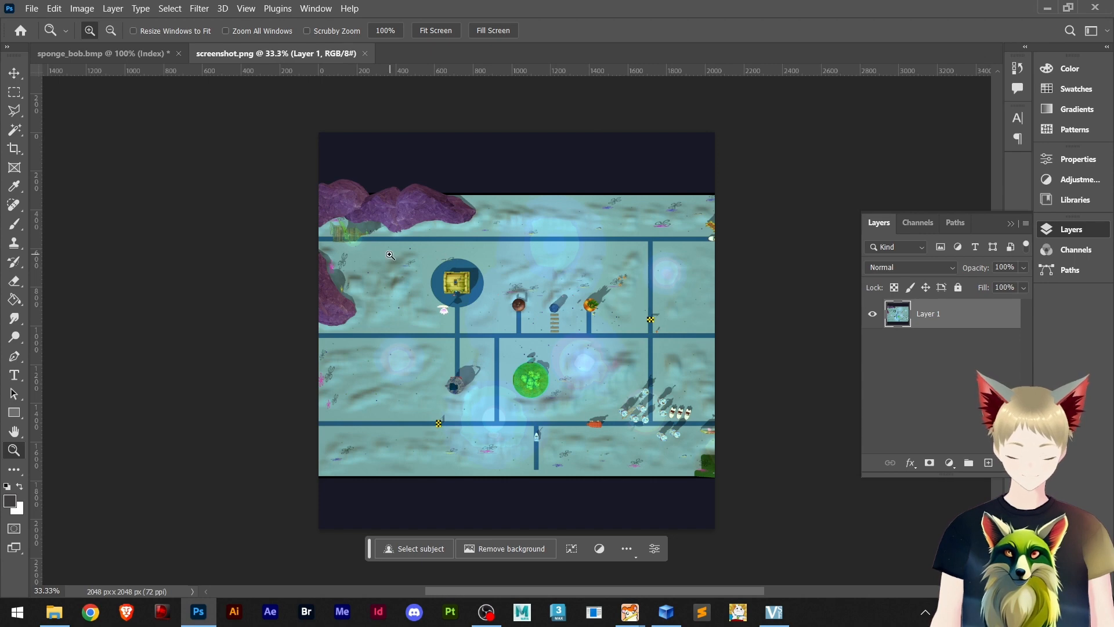
pyautogui.click(134, 53)
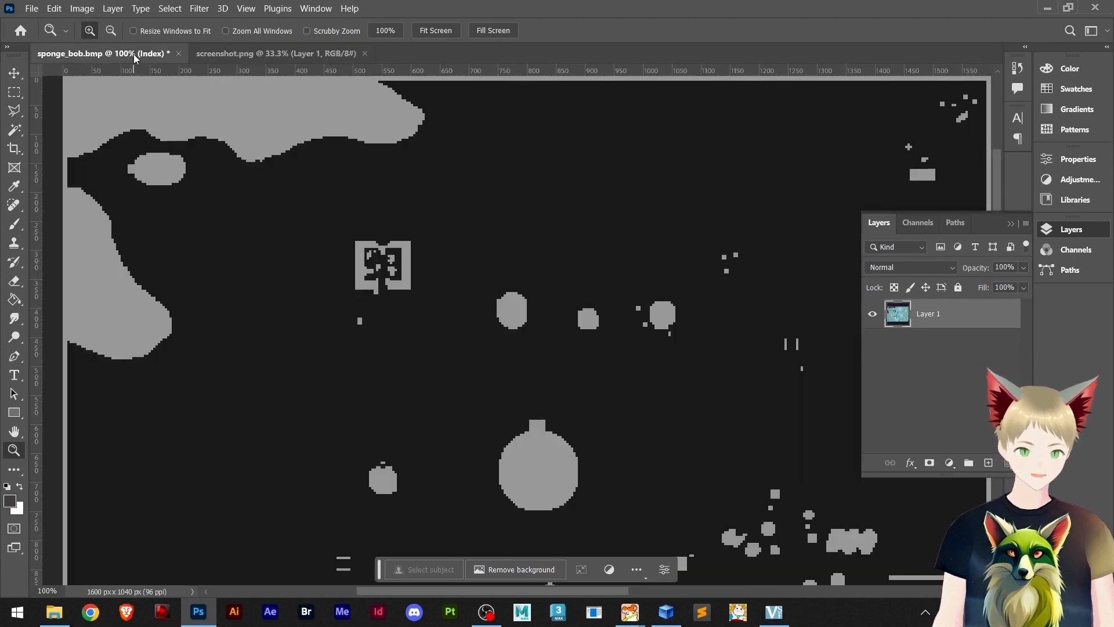
pyautogui.keyDown('alt'); pyautogui.click(422, 249); pyautogui.keyUp('alt')
pyautogui.keyDown('alt'); pyautogui.click(423, 249); pyautogui.keyUp('alt')
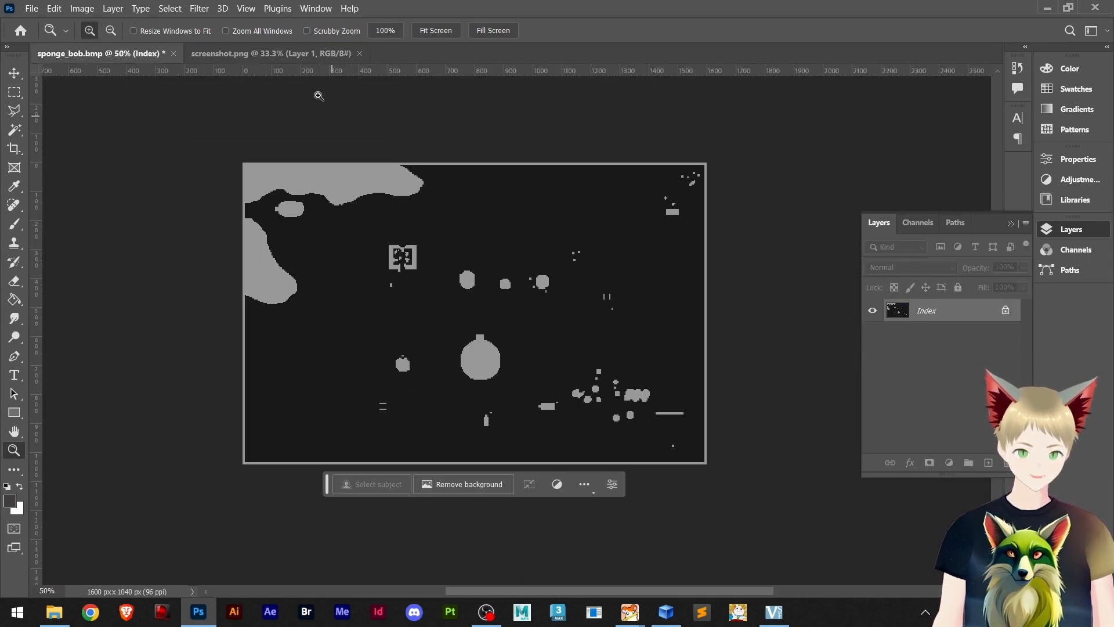
pyautogui.click(275, 52)
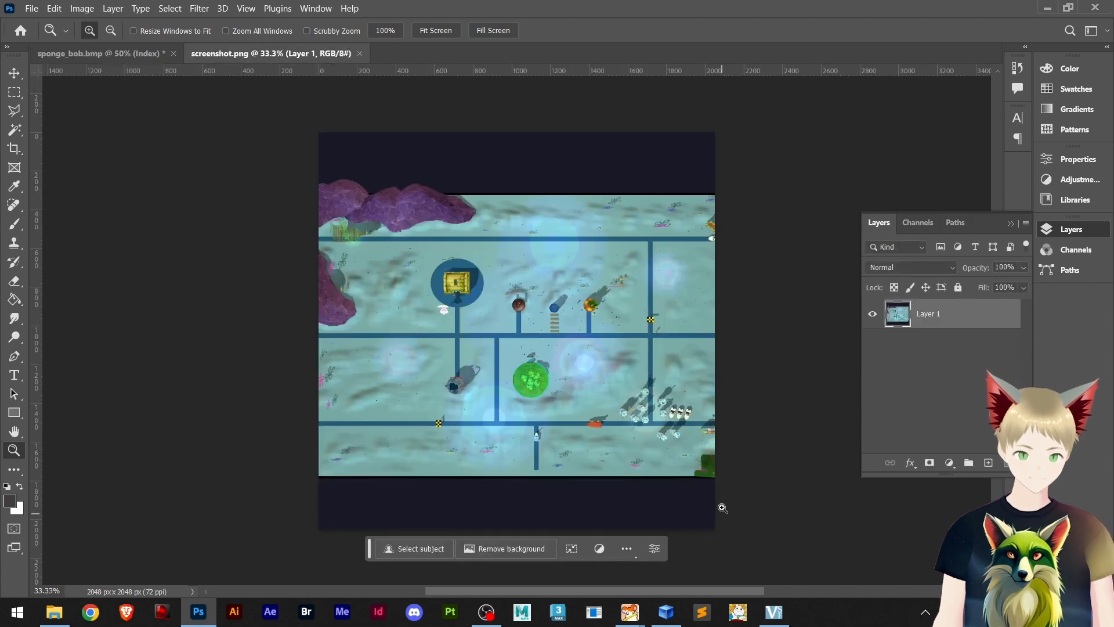
pyautogui.moveTo(716, 492); pyautogui.dragTo(682, 367)
pyautogui.press('m')
pyautogui.press('z')
pyautogui.moveTo(692, 432); pyautogui.dragTo(731, 392)
pyautogui.press('m')
pyautogui.moveTo(741, 355); pyautogui.dragTo(676, 328)
pyautogui.click(658, 401)
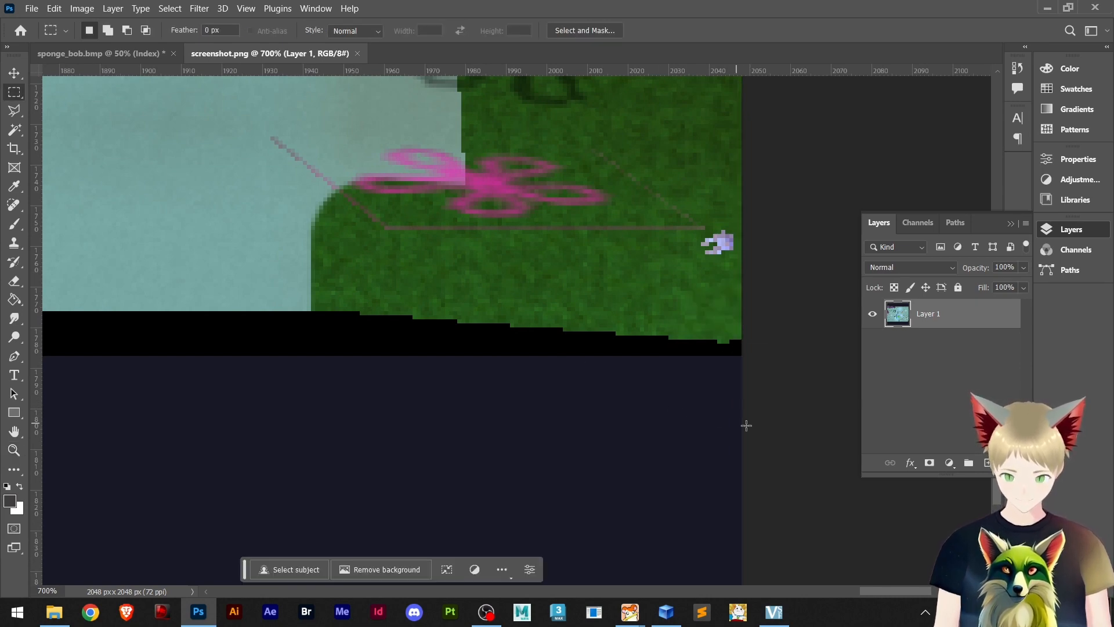
# Fill the dark background areas below and above the map in screenshot.png with white using the Paint Bucket
pyautogui.press('g')
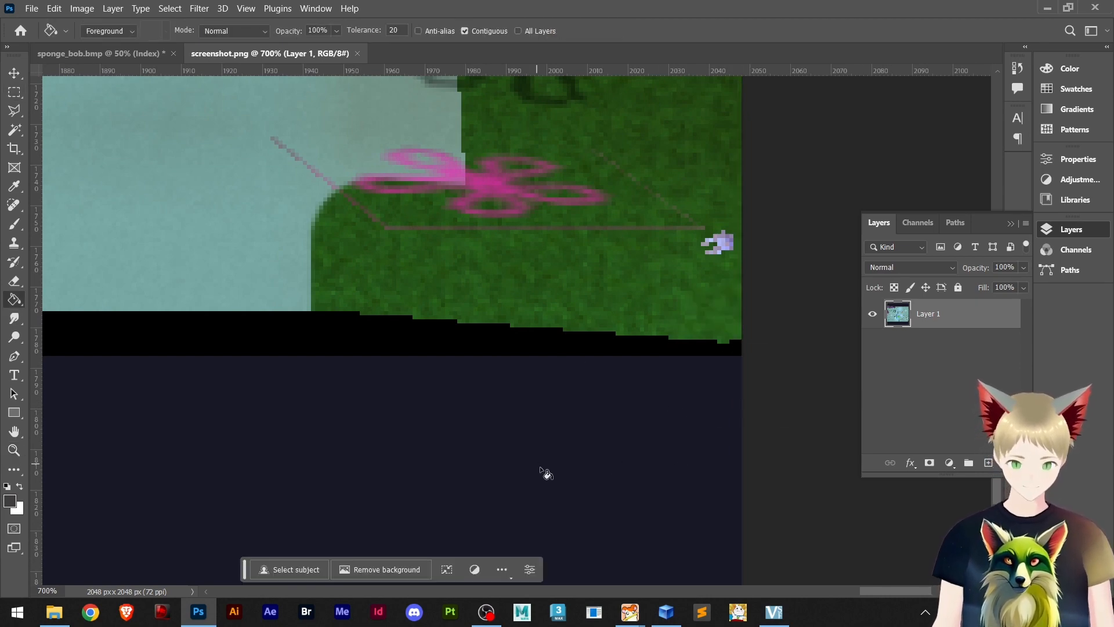
pyautogui.click(21, 488)
pyautogui.click(268, 477)
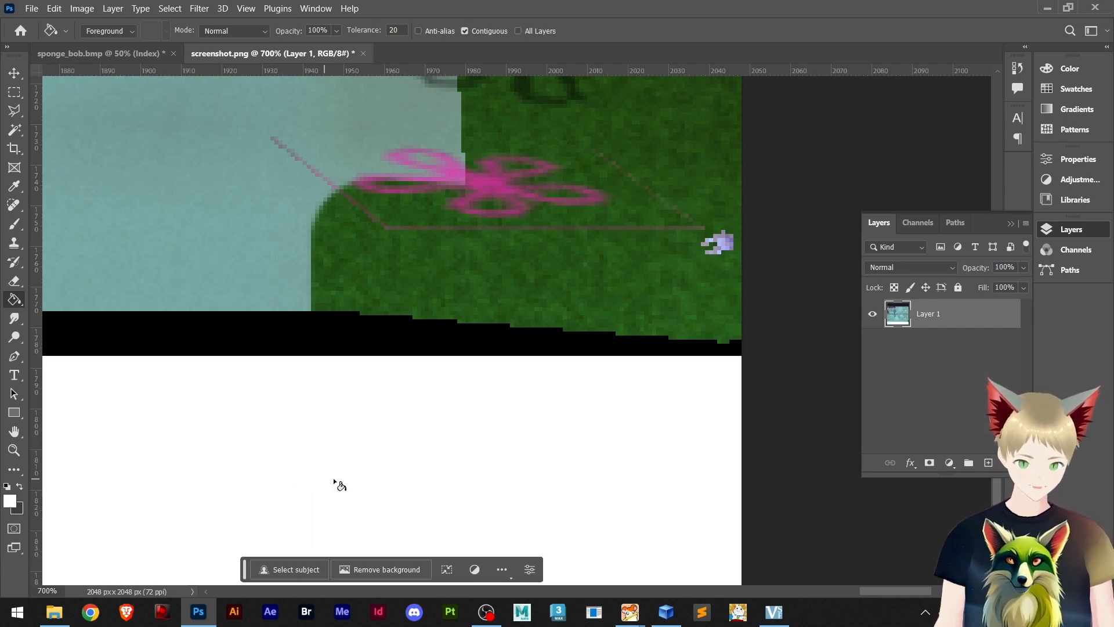
pyautogui.keyDown('alt'); pyautogui.scroll(-6, 336, 482); pyautogui.keyUp('alt')
pyautogui.scroll(15, 277, 417)
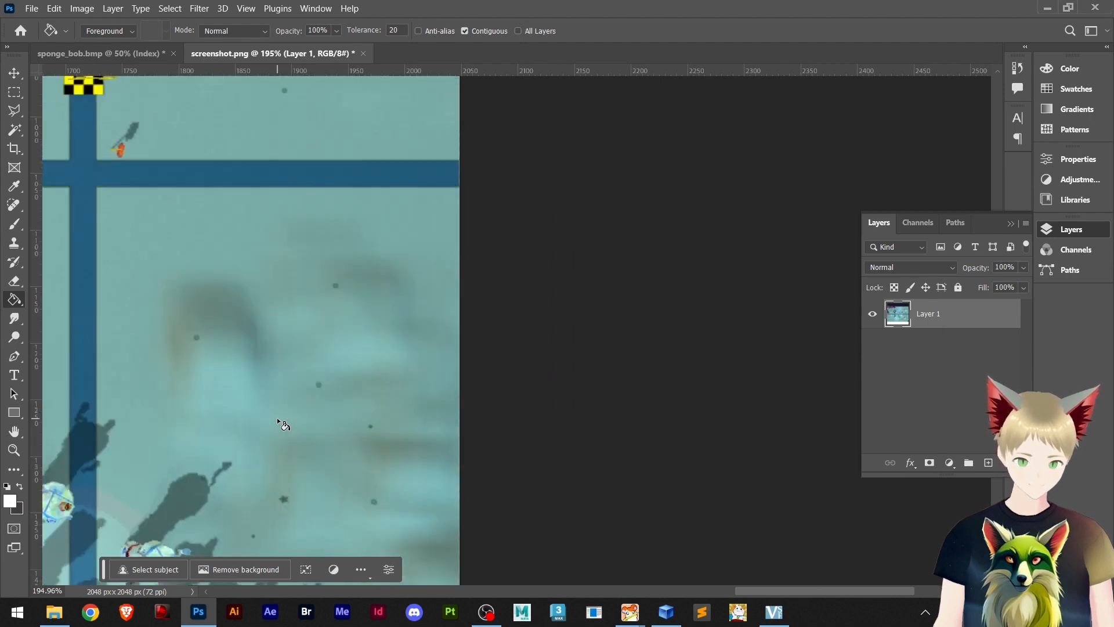
pyautogui.scroll(4, 285, 383)
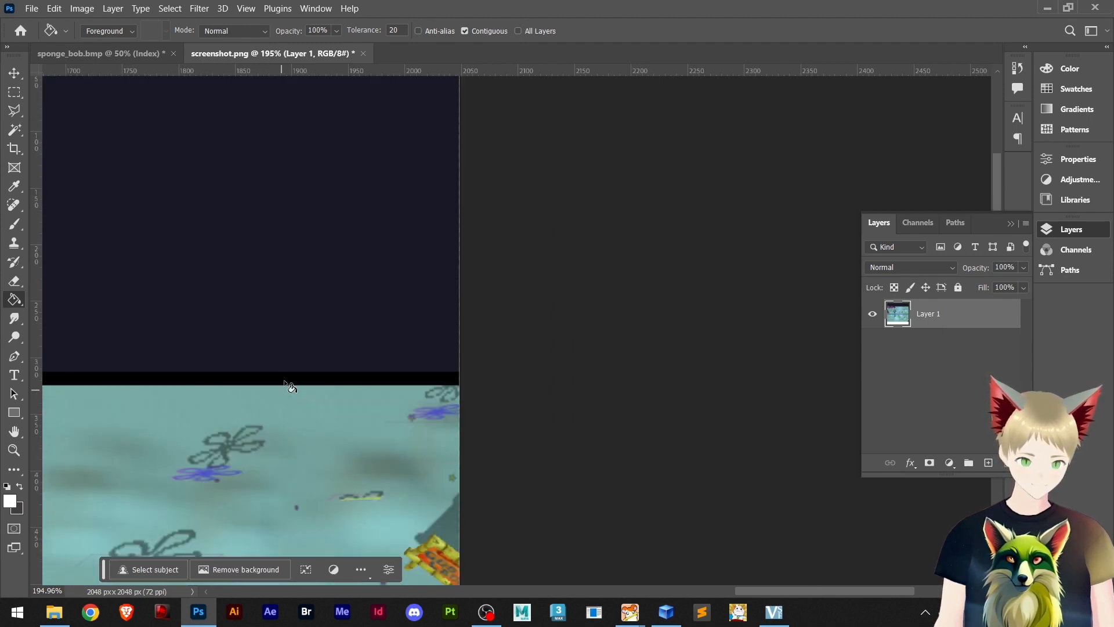
pyautogui.click(308, 324)
pyautogui.scroll(-4, 315, 405)
pyautogui.scroll(-20, 314, 428)
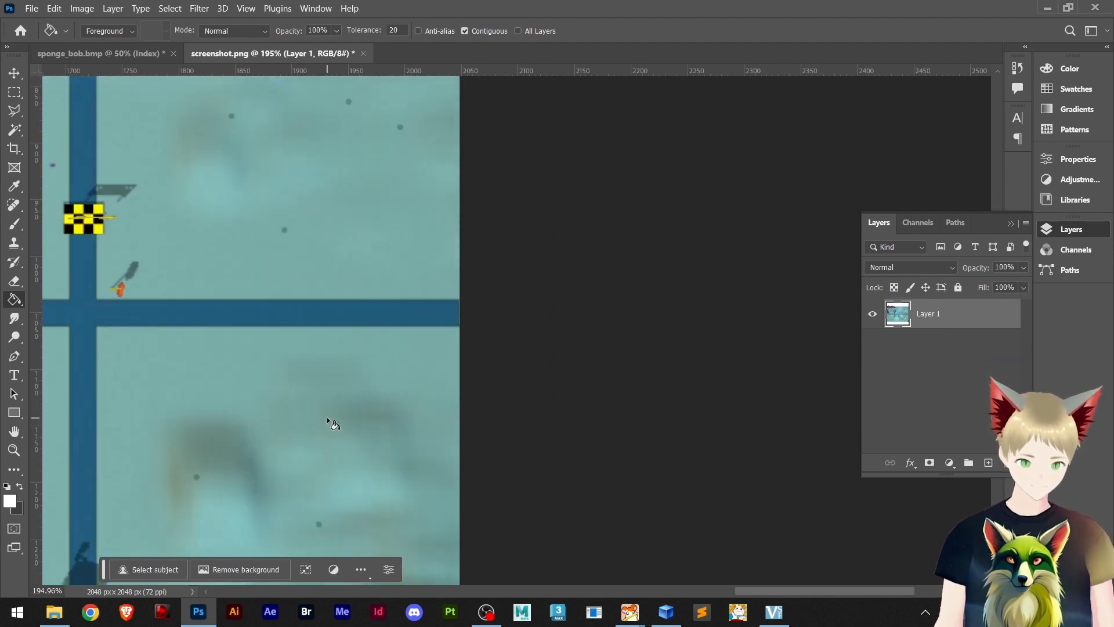
# Select both white strips around the map with the Magic Wand and invert the selection to the map itself
pyautogui.press('z')
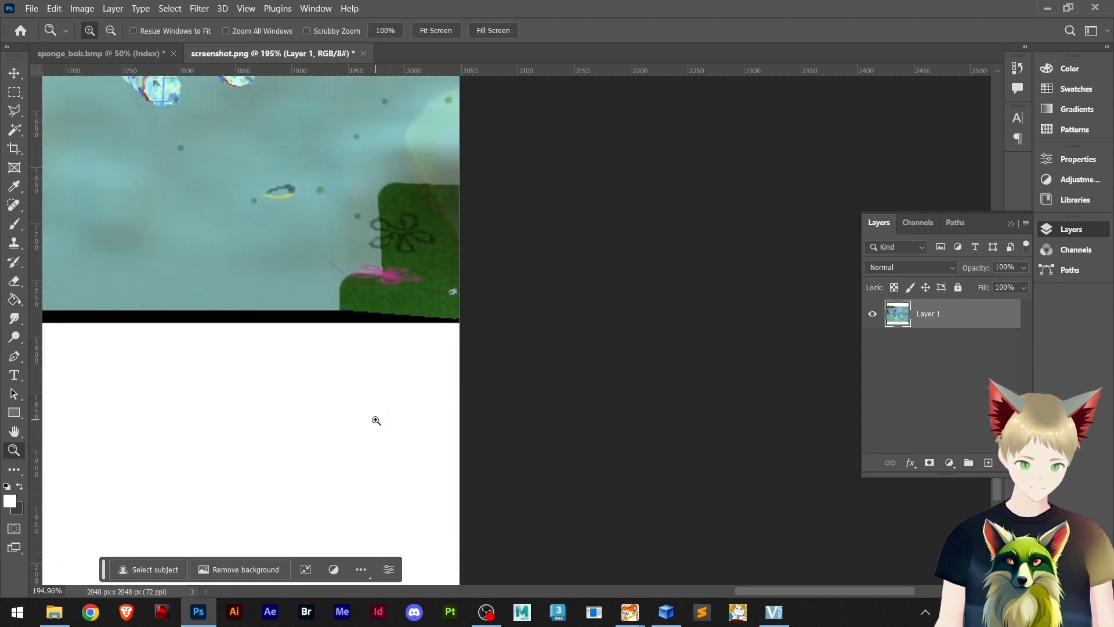
pyautogui.keyDown('alt'); pyautogui.click(376, 420); pyautogui.keyUp('alt')
pyautogui.keyDown('alt'); pyautogui.click(376, 421); pyautogui.keyUp('alt')
pyautogui.keyDown('alt'); pyautogui.click(376, 421); pyautogui.keyUp('alt')
pyautogui.keyDown('alt'); pyautogui.click(375, 420); pyautogui.keyUp('alt')
pyautogui.keyDown('alt'); pyautogui.click(292, 435); pyautogui.keyUp('alt')
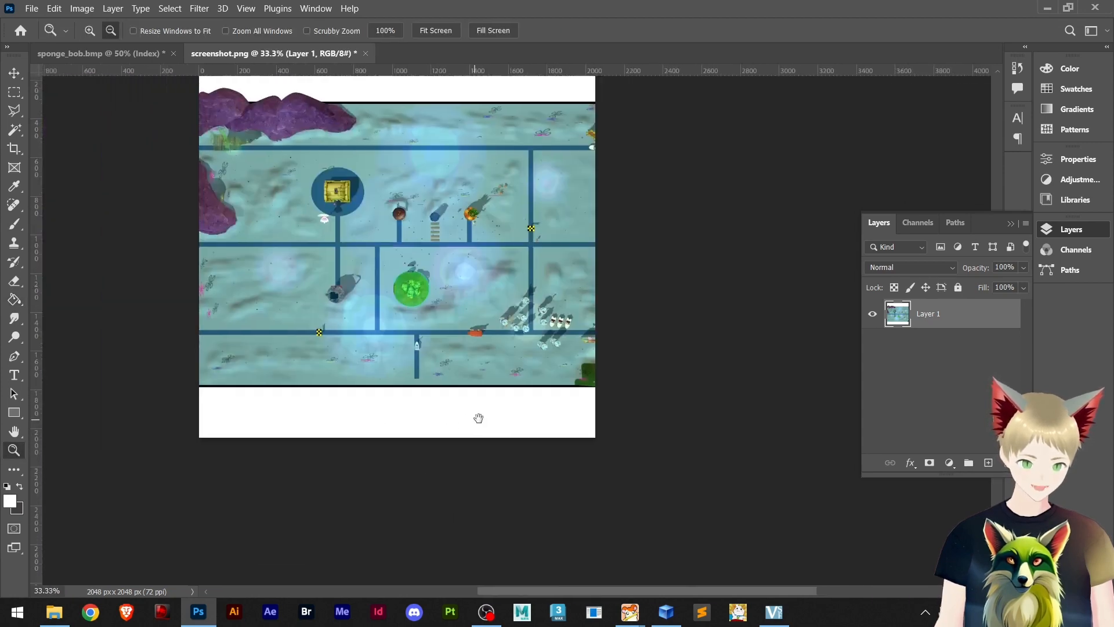
pyautogui.press('w')
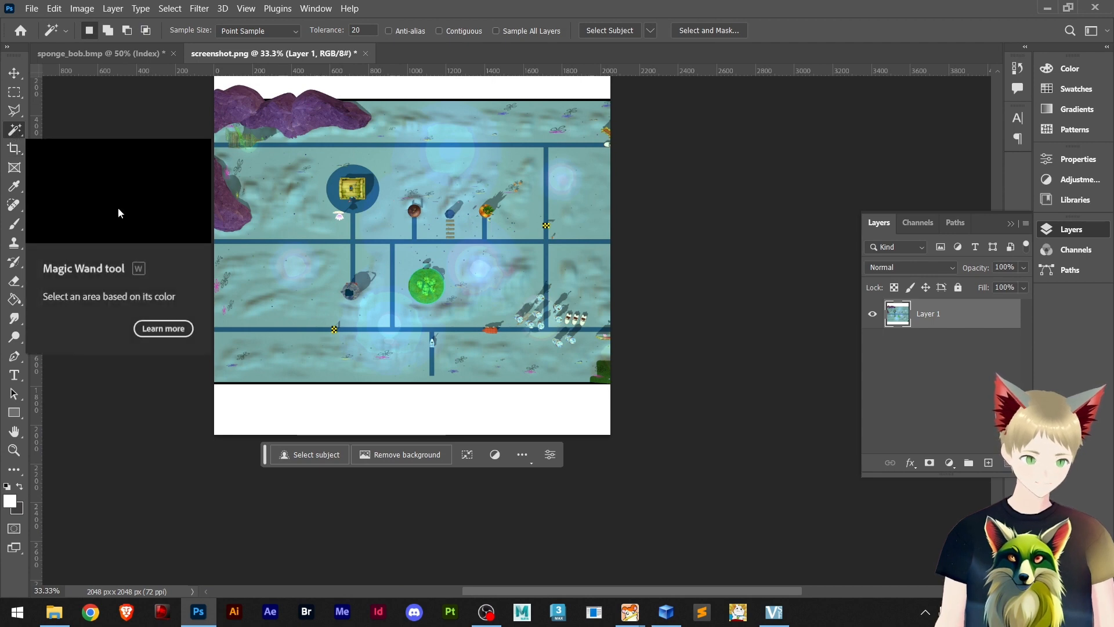
pyautogui.click(368, 406)
pyautogui.scroll(1, 528, 389)
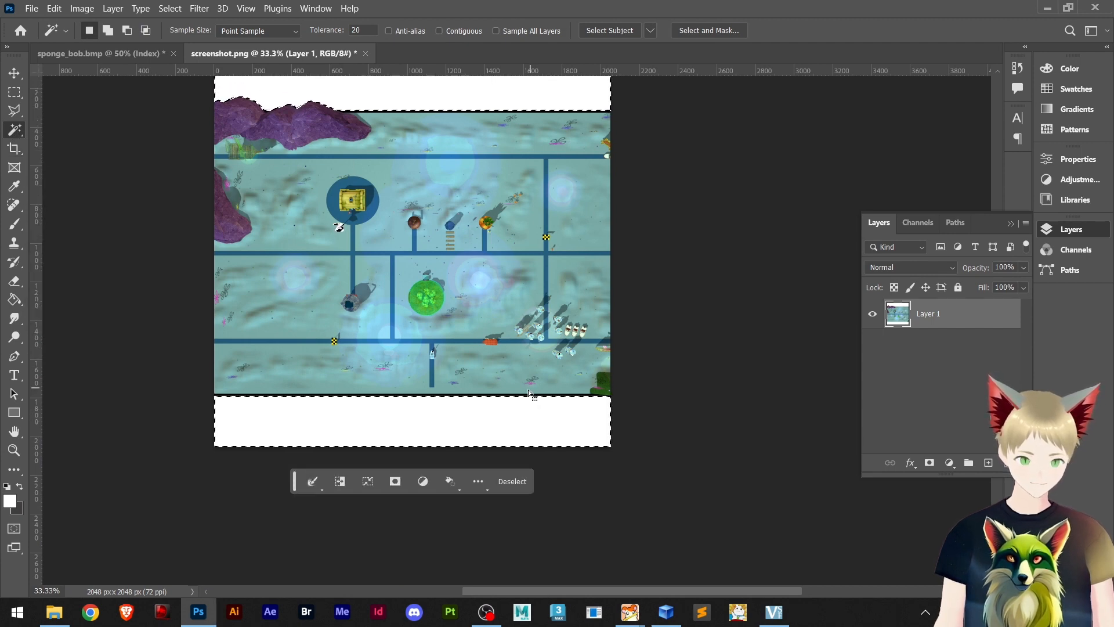
pyautogui.scroll(2, 528, 392)
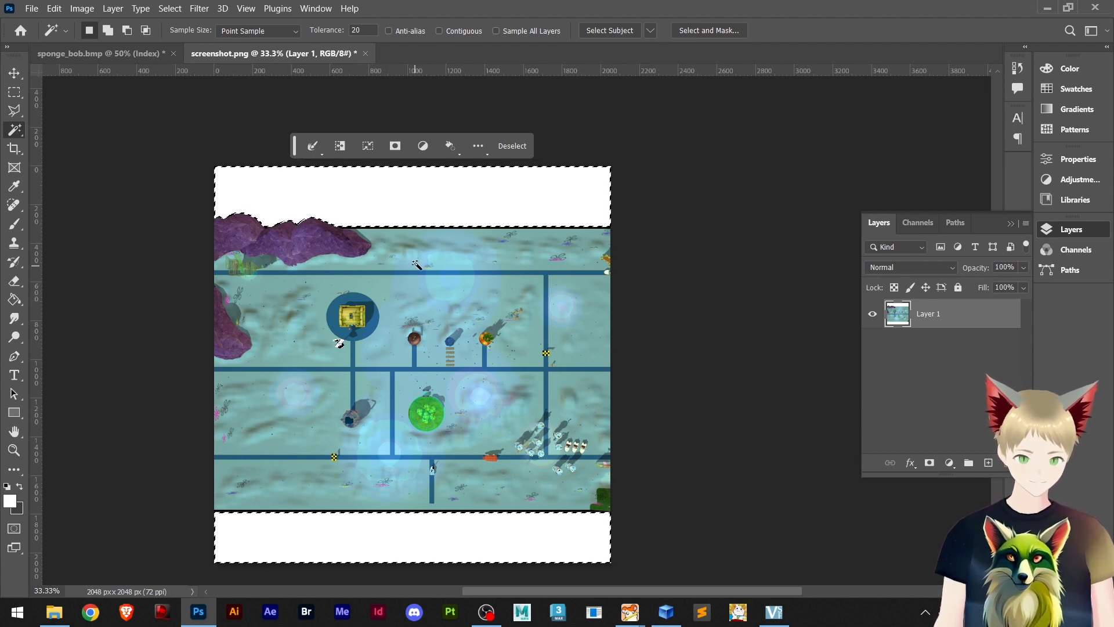
pyautogui.rightClick(458, 196)
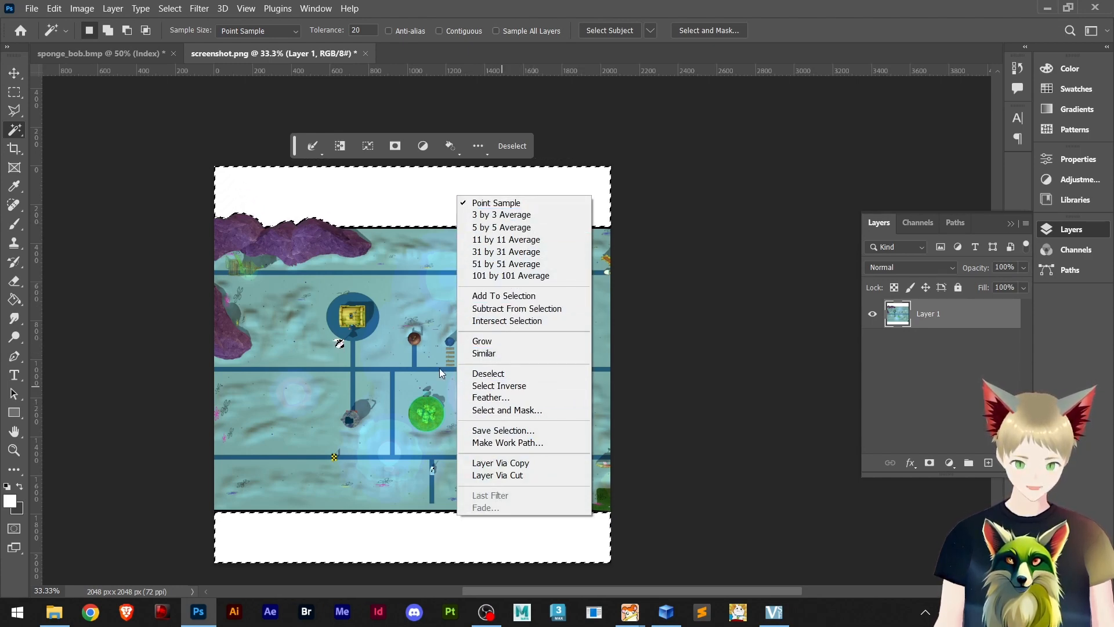
pyautogui.click(501, 387)
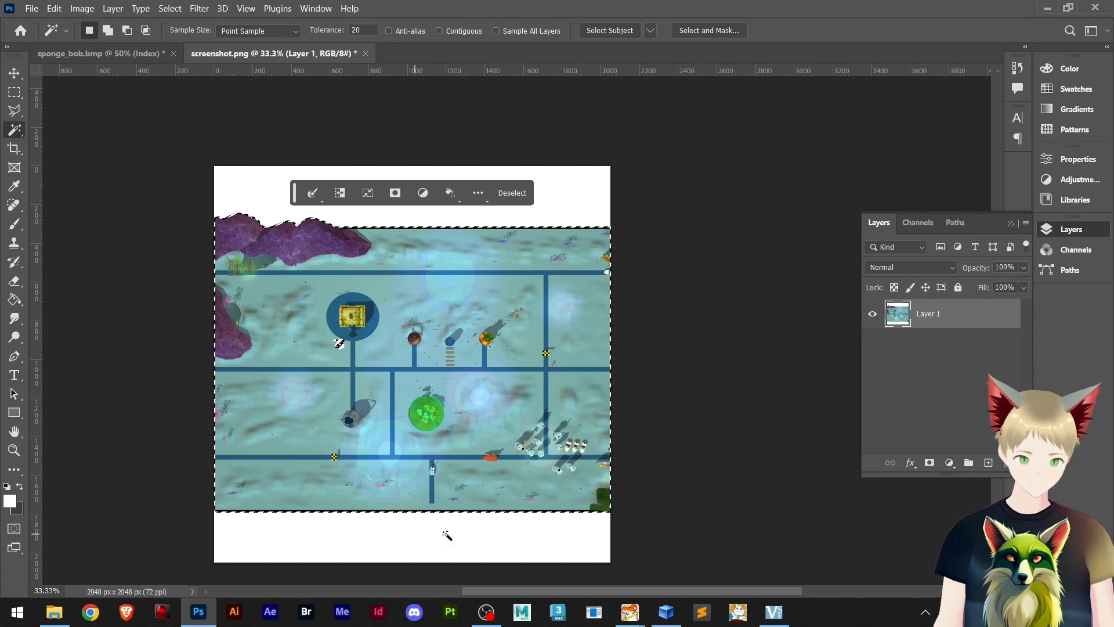
# Subtract the purple rock peaks above the map's upper edge from the selection with the Rectangular Marquee
pyautogui.scroll(5, 439, 513)
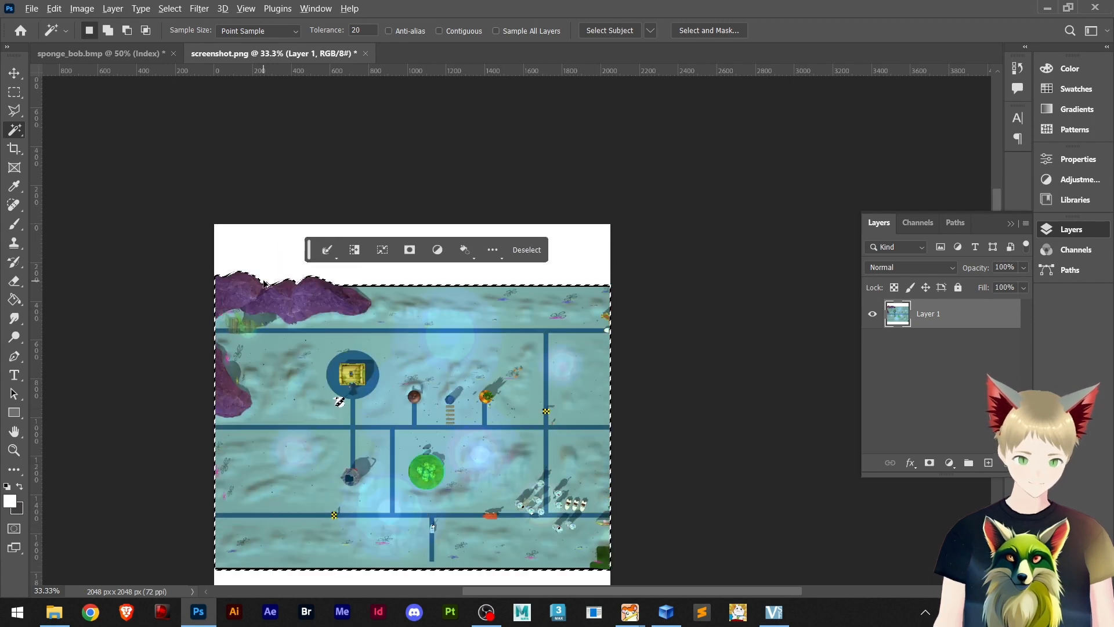
pyautogui.keyDown('alt'); pyautogui.scroll(6, 260, 283); pyautogui.keyUp('alt')
pyautogui.keyDown('alt'); pyautogui.scroll(4, 260, 285); pyautogui.keyUp('alt')
pyautogui.moveTo(439, 307); pyautogui.dragTo(469, 294)
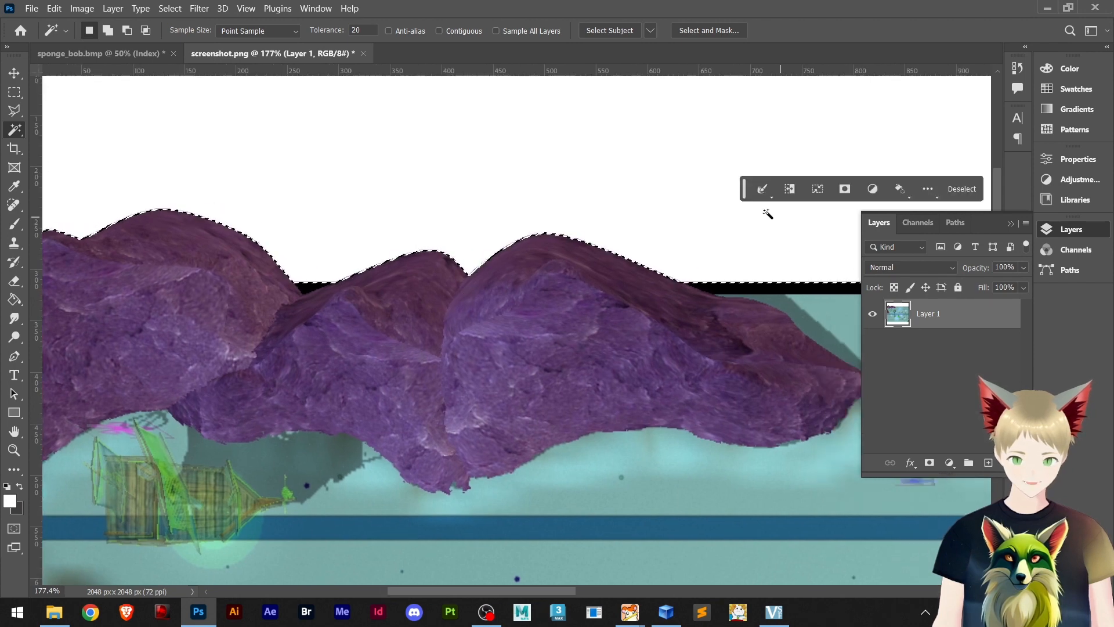
pyautogui.keyDown('alt'); pyautogui.scroll(-2, 357, 328); pyautogui.keyUp('alt')
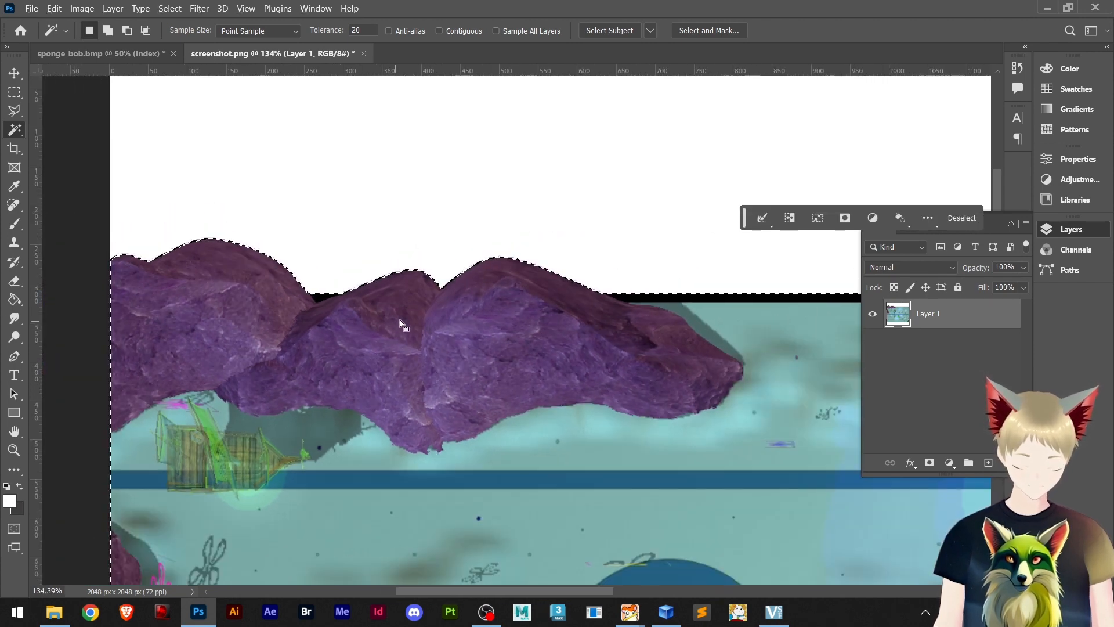
pyautogui.press('m')
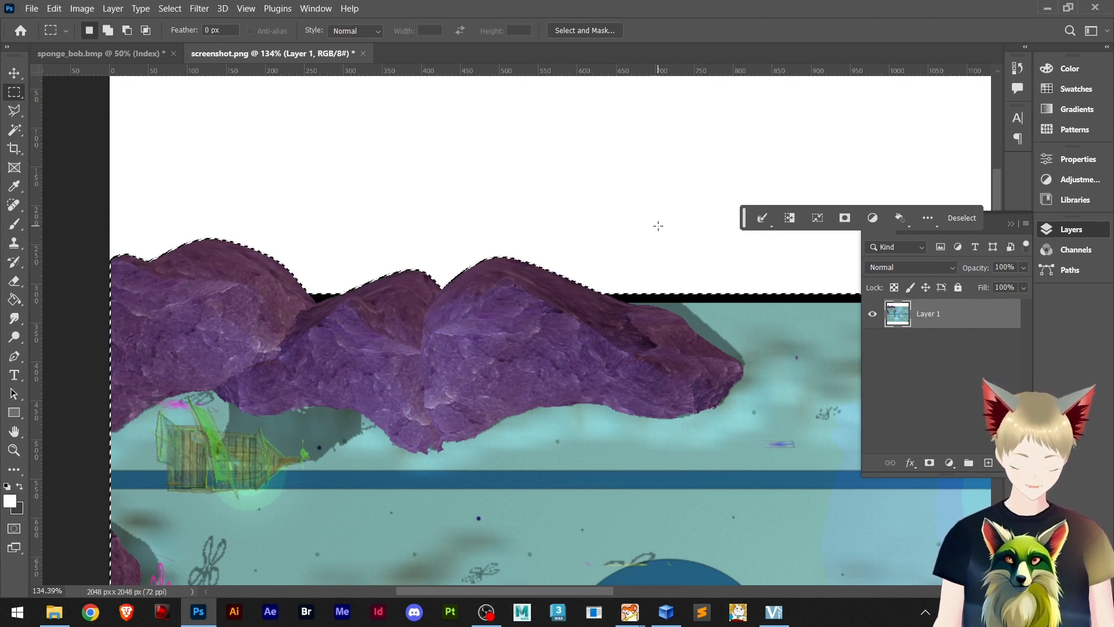
pyautogui.keyDown('alt'); pyautogui.moveTo(667, 217); pyautogui.dragTo(83, 293); pyautogui.keyUp('alt')
pyautogui.keyDown('alt'); pyautogui.scroll(3, 659, 300); pyautogui.keyUp('alt')
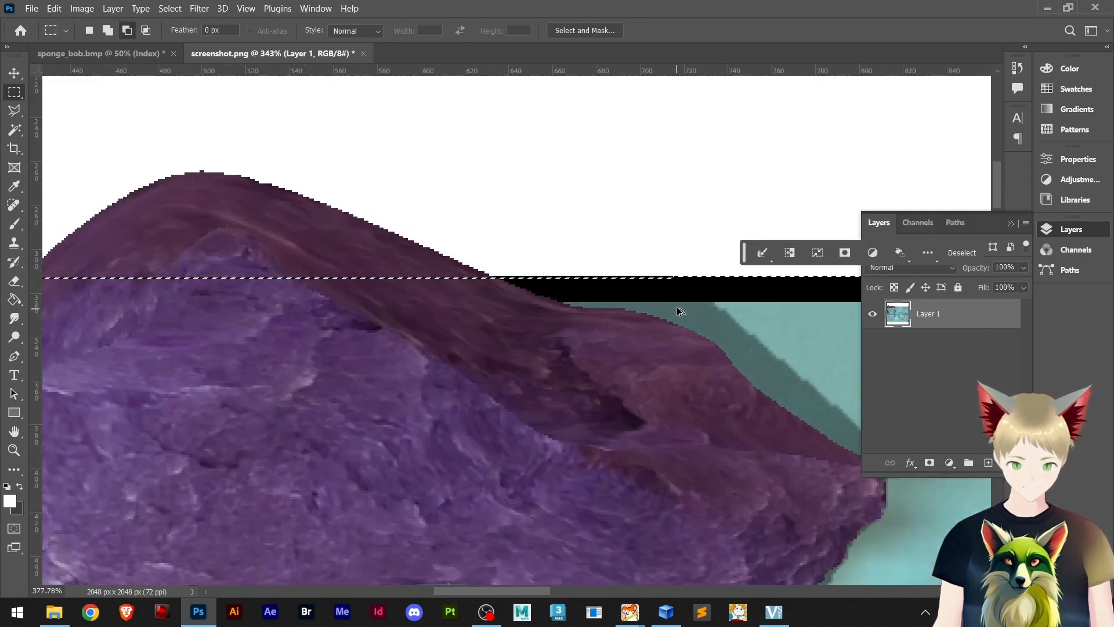
# Try to cut the purple rock peaks above the map's upper edge out of the selection with the Rectangular Marquee
pyautogui.keyDown('alt'); pyautogui.scroll(2, 676, 306); pyautogui.keyUp('alt')
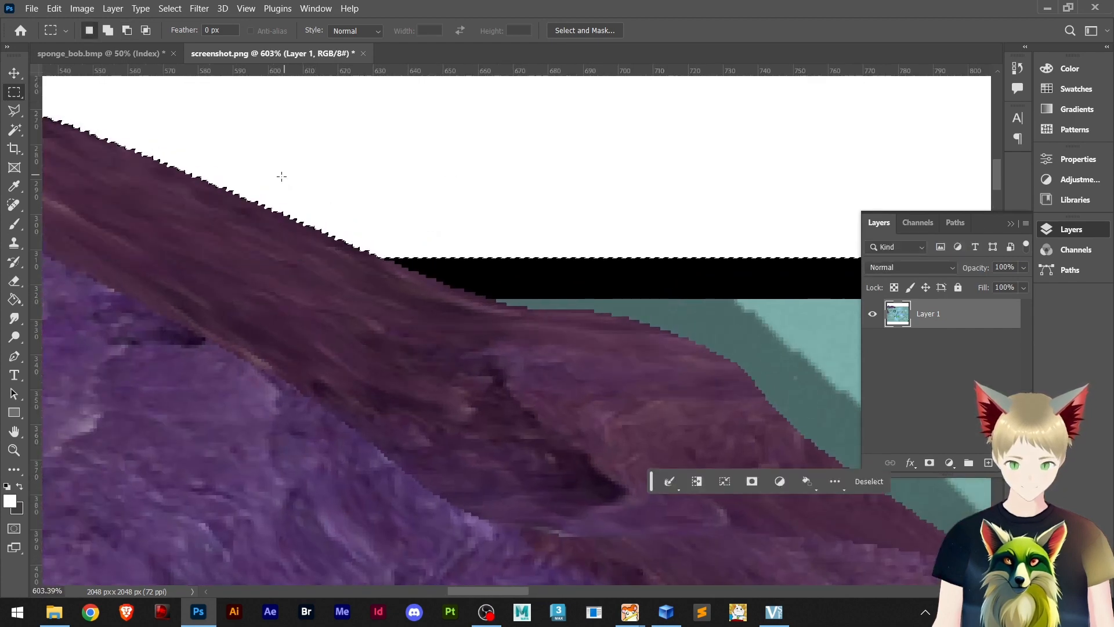
pyautogui.keyDown('alt'); pyautogui.scroll(-5, 284, 193); pyautogui.keyUp('alt')
pyautogui.moveTo(306, 199); pyautogui.dragTo(685, 186)
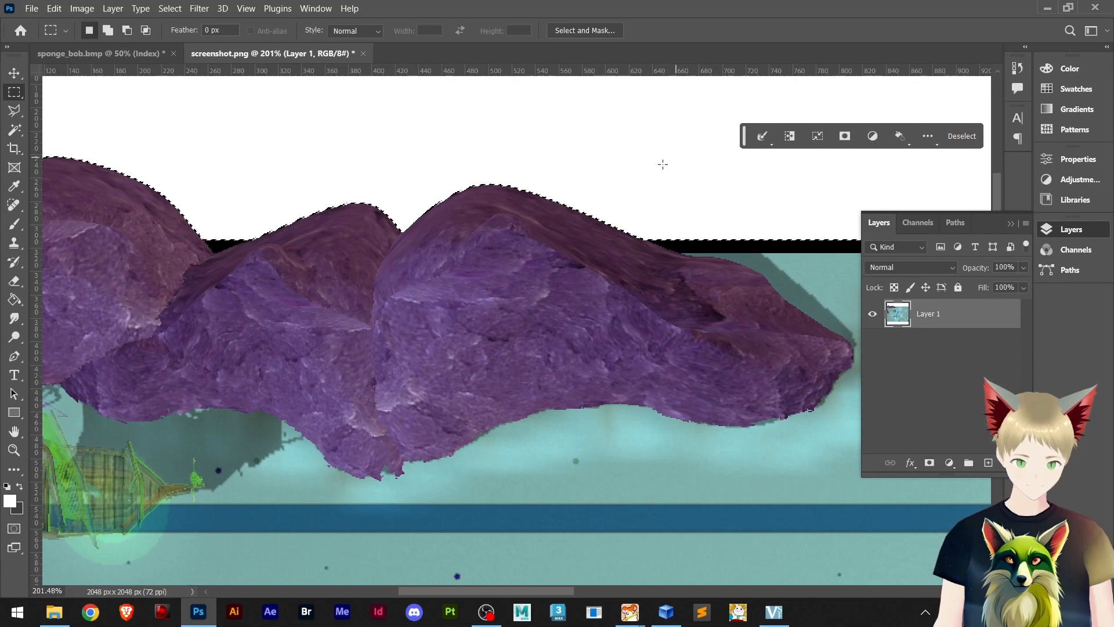
pyautogui.keyDown('alt'); pyautogui.scroll(-1, 624, 191); pyautogui.keyUp('alt')
pyautogui.moveTo(589, 198); pyautogui.dragTo(700, 233)
pyautogui.keyDown('alt'); pyautogui.moveTo(818, 124); pyautogui.dragTo(85, 264); pyautogui.keyUp('alt')
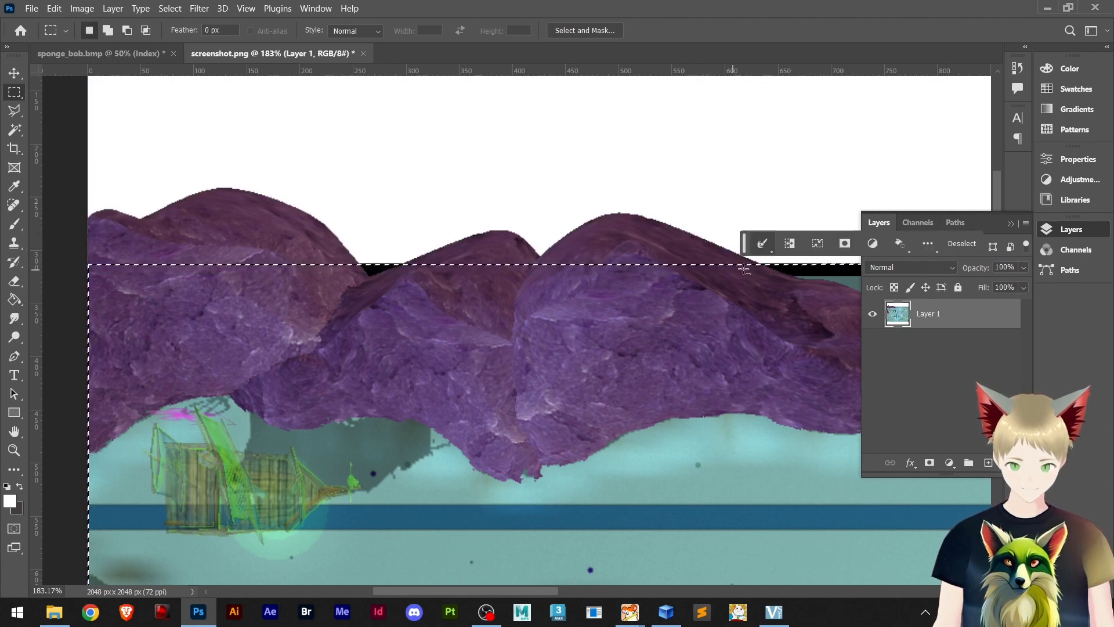
pyautogui.keyDown('alt'); pyautogui.scroll(10, 743, 269); pyautogui.keyUp('alt')
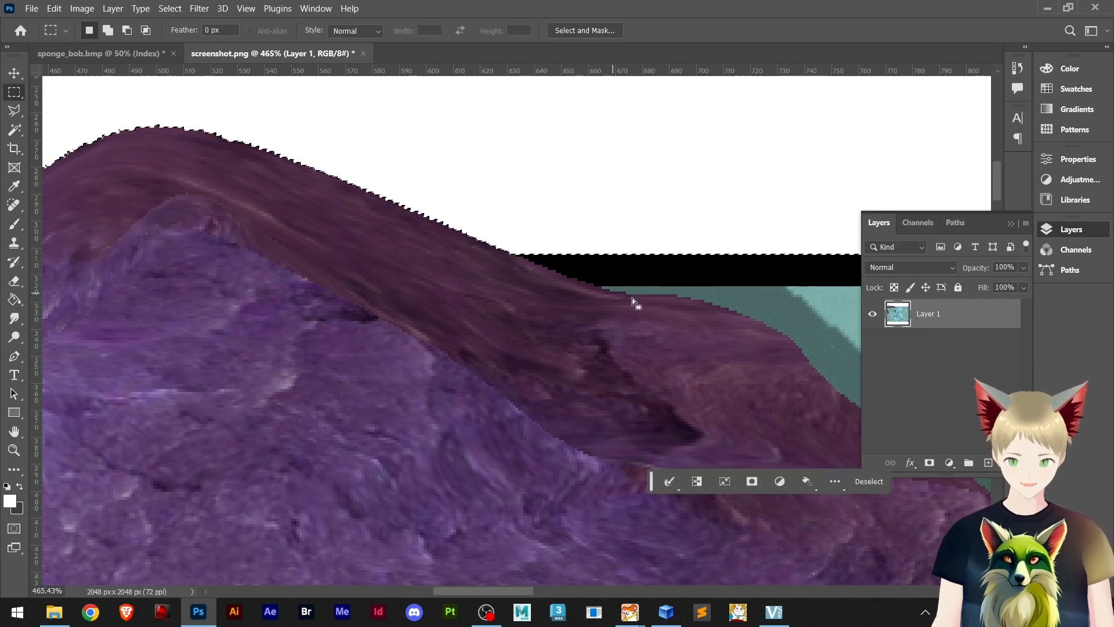
# Convert the sponge_bob.bmp document to RGB Color mode and paste the selected map from screenshot.png as a layer
pyautogui.click(131, 54)
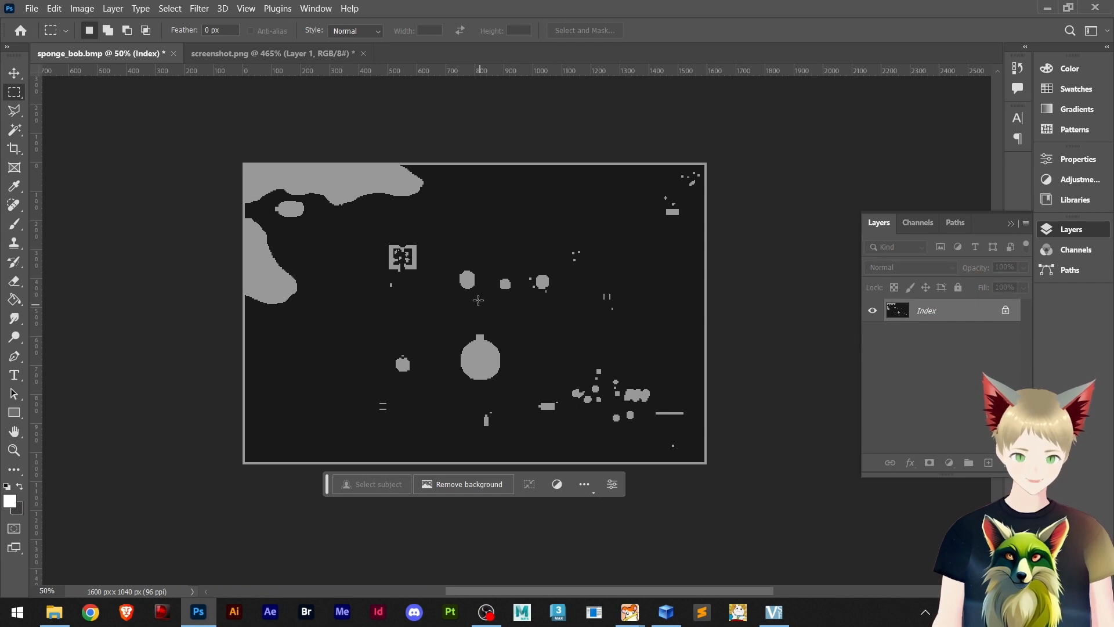
pyautogui.hotkey('ctrl', 'z')
pyautogui.hotkey('ctrl', 'shift', 'z')
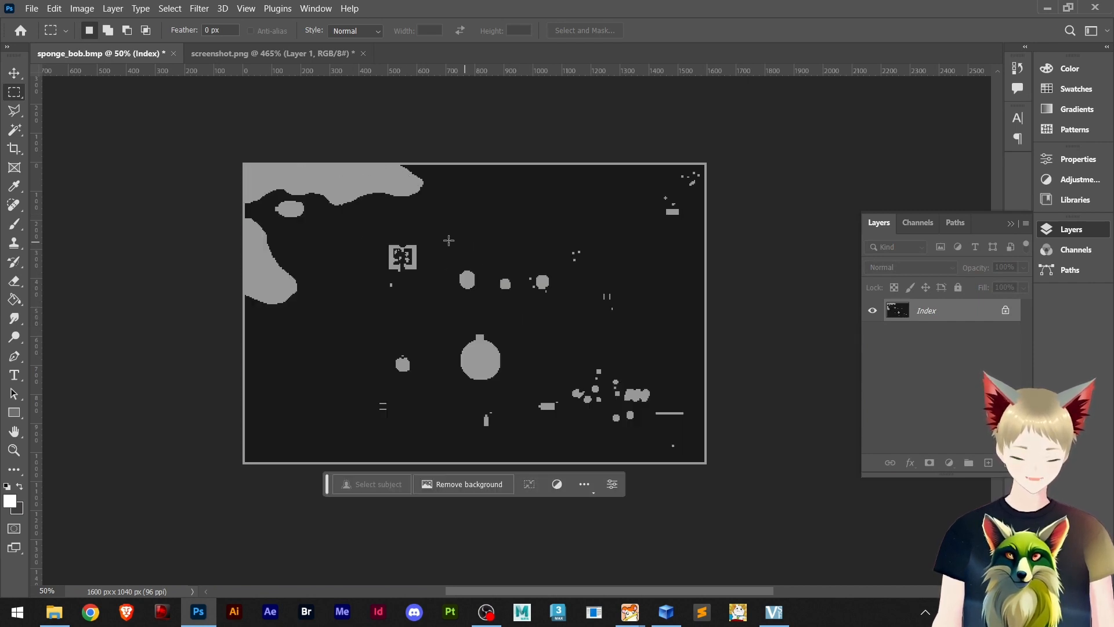
pyautogui.click(82, 10)
pyautogui.moveTo(99, 26)
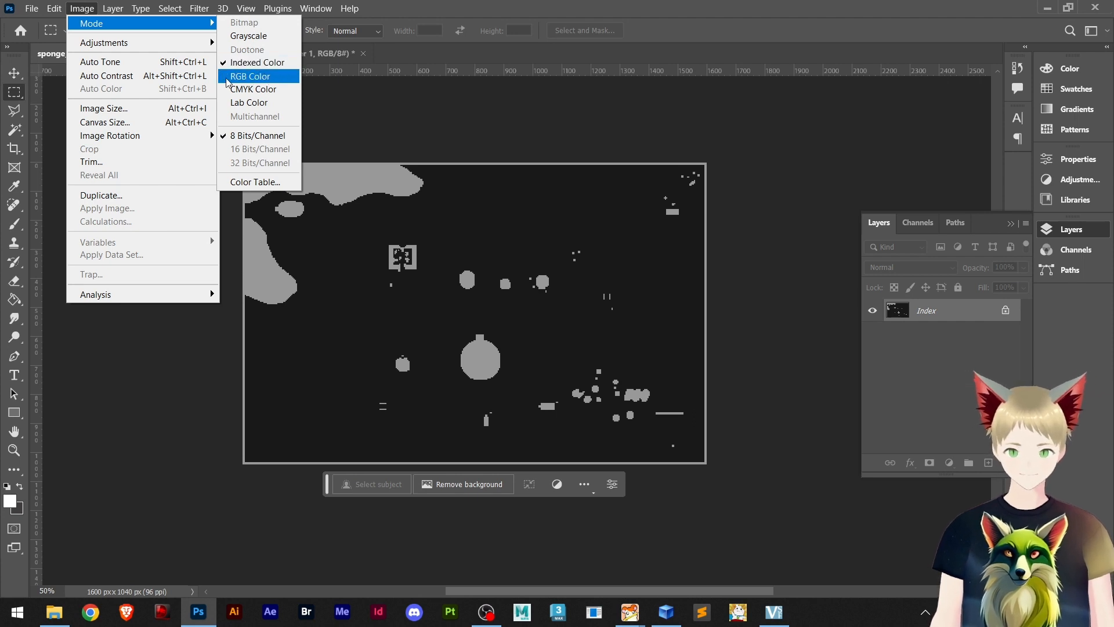
pyautogui.click(249, 78)
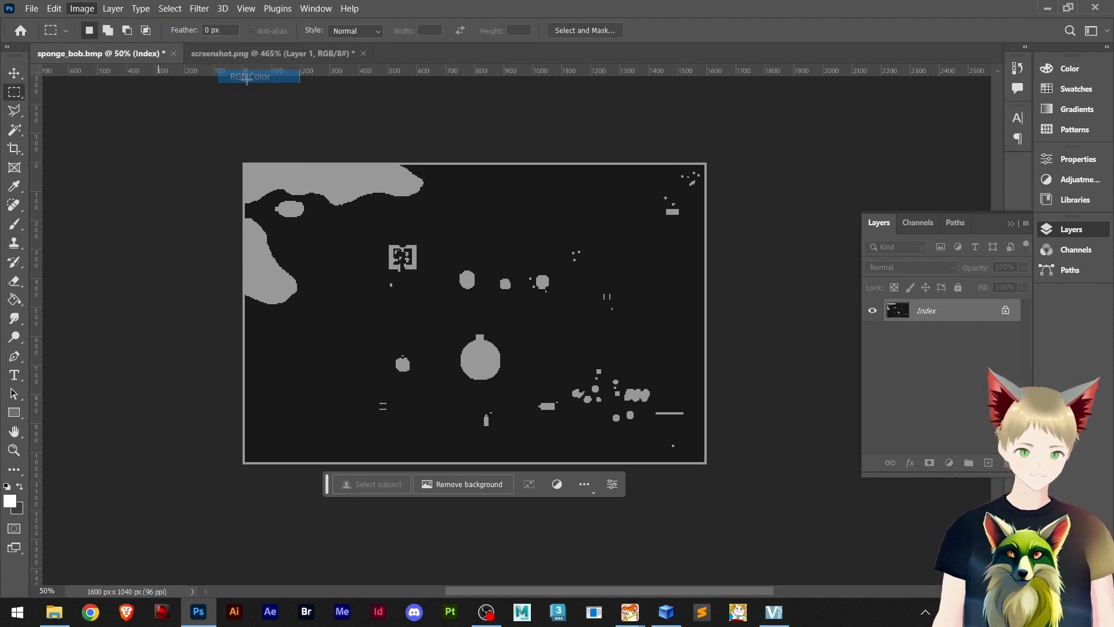
pyautogui.moveTo(590, 255); pyautogui.dragTo(591, 256)
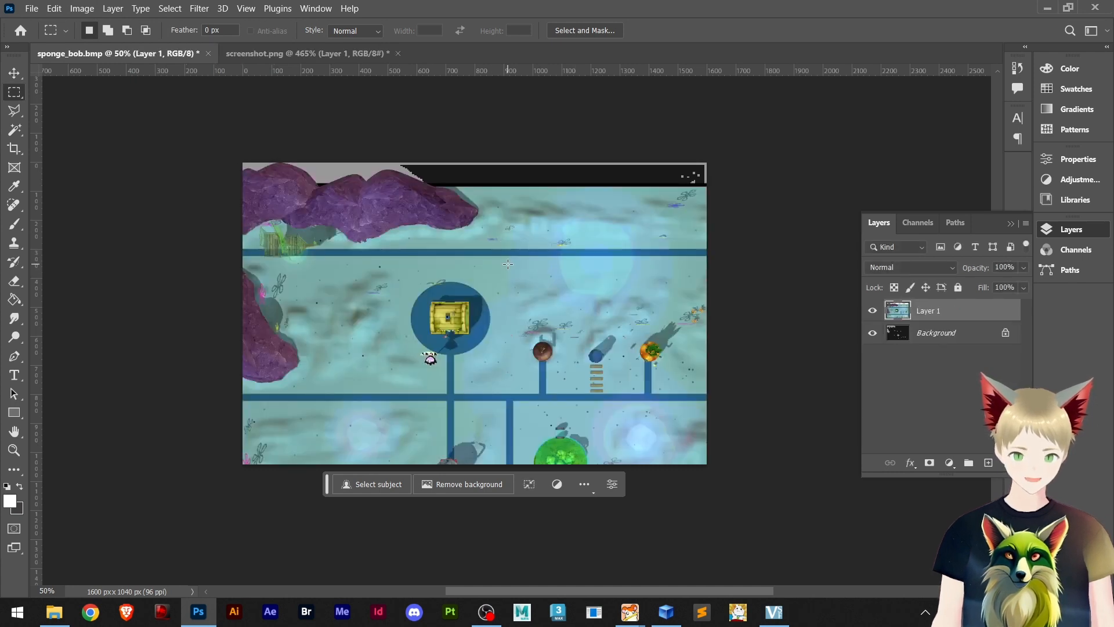
# Move the pasted map layer upward over the canvas and convert it to a smart object
pyautogui.press('v')
pyautogui.moveTo(458, 329); pyautogui.dragTo(451, 203)
pyautogui.keyDown('alt'); pyautogui.scroll(-2, 498, 328); pyautogui.keyUp('alt')
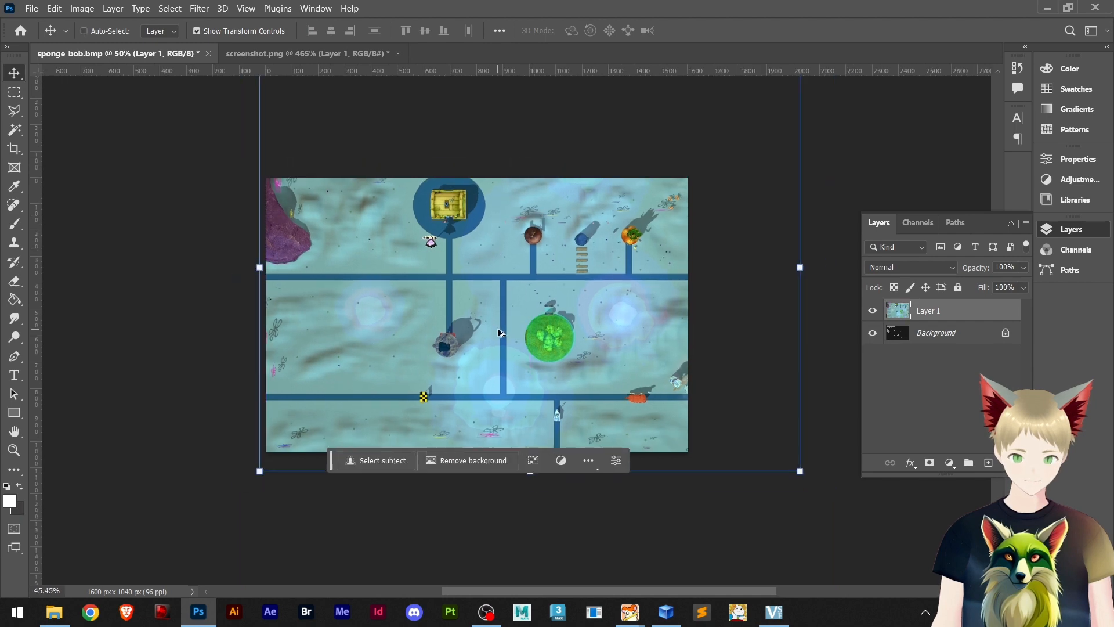
pyautogui.rightClick(927, 312)
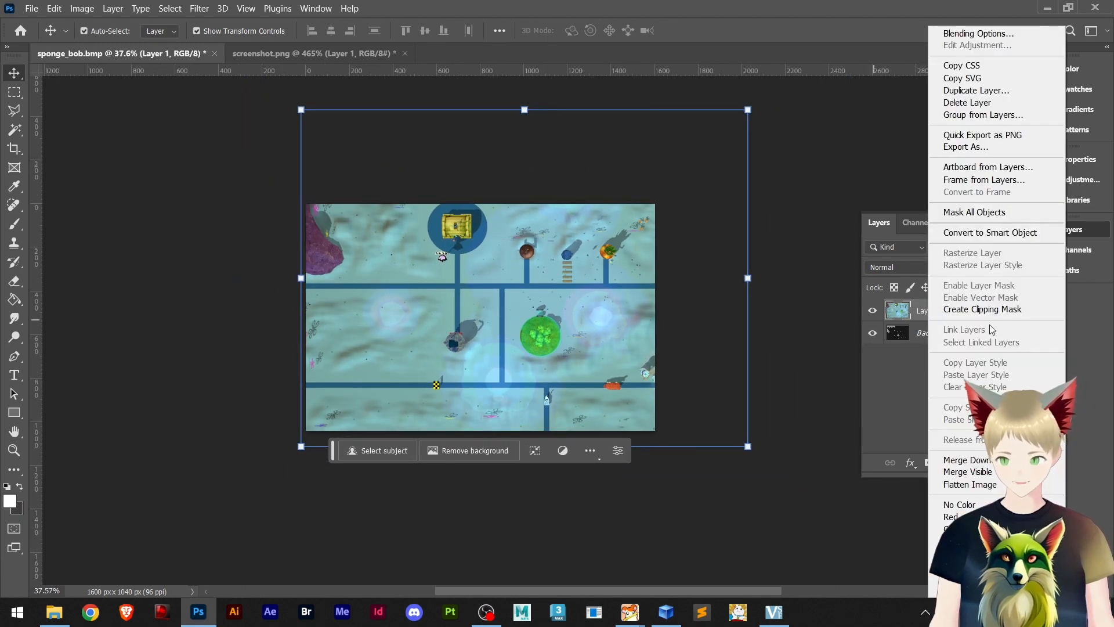
pyautogui.click(987, 233)
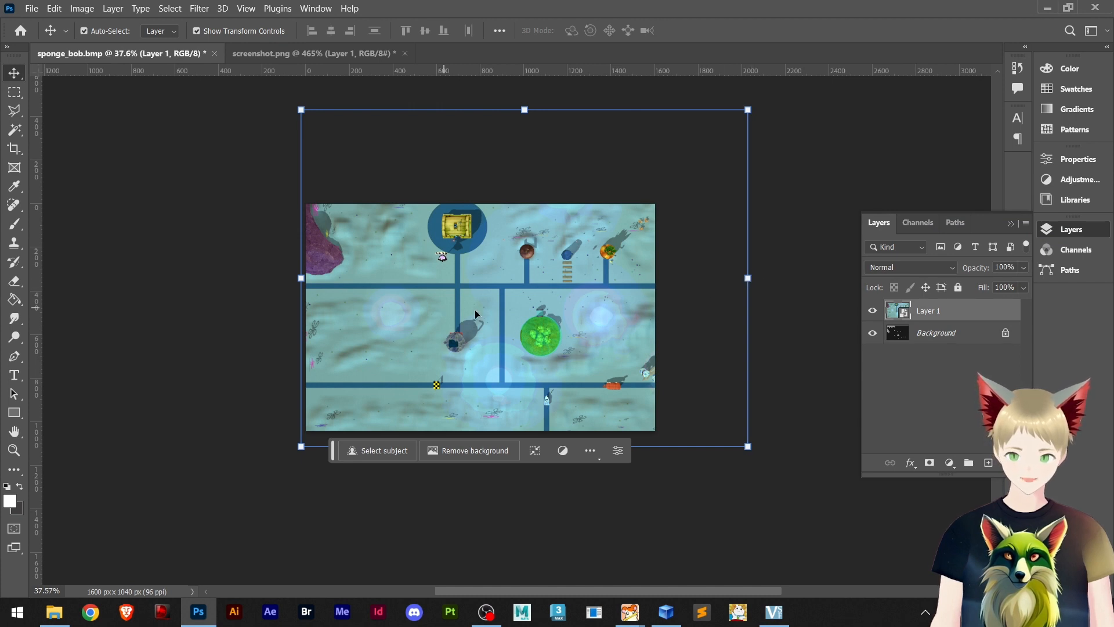
# Scale the map layer down proportionally to 83.78% and set its opacity to 50%
pyautogui.moveTo(750, 280); pyautogui.dragTo(659, 289)
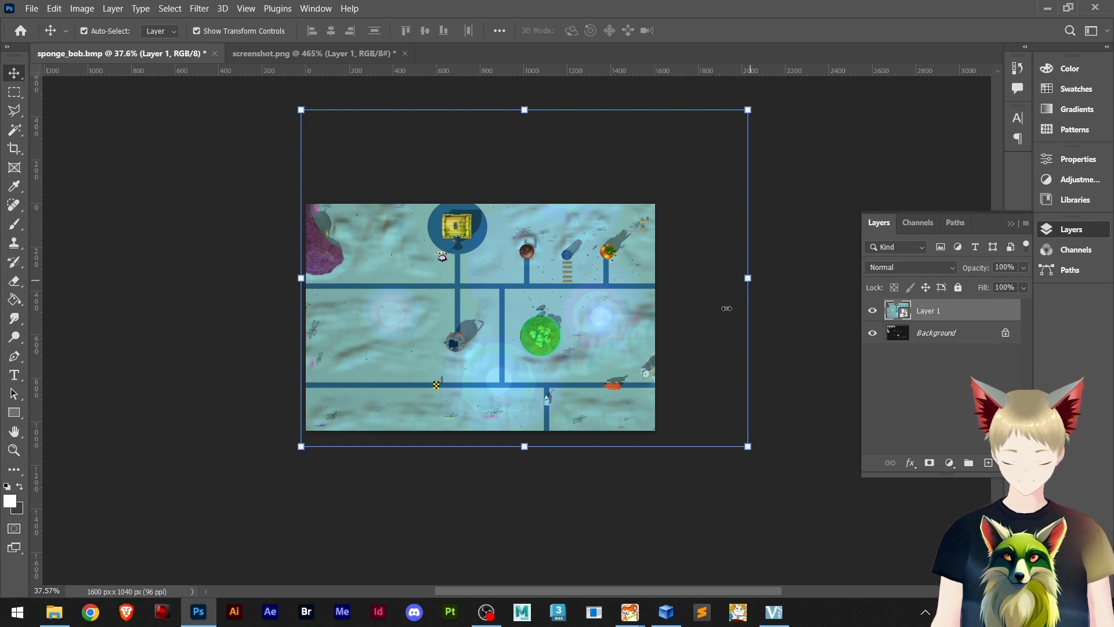
pyautogui.click(747, 278)
pyautogui.moveTo(748, 278); pyautogui.dragTo(679, 283)
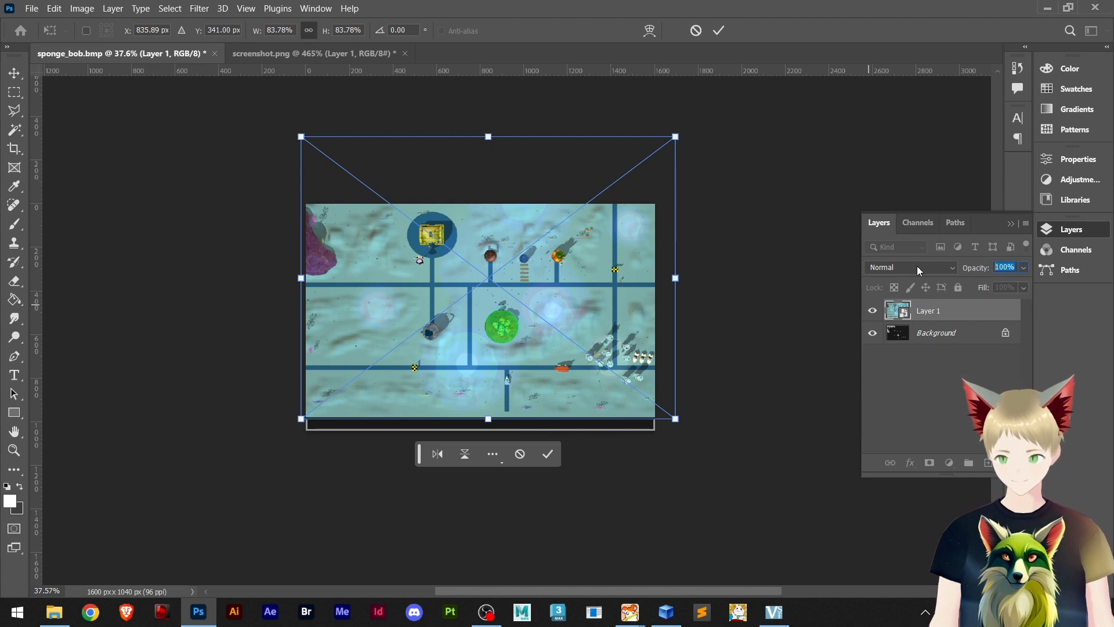
pyautogui.write('50')
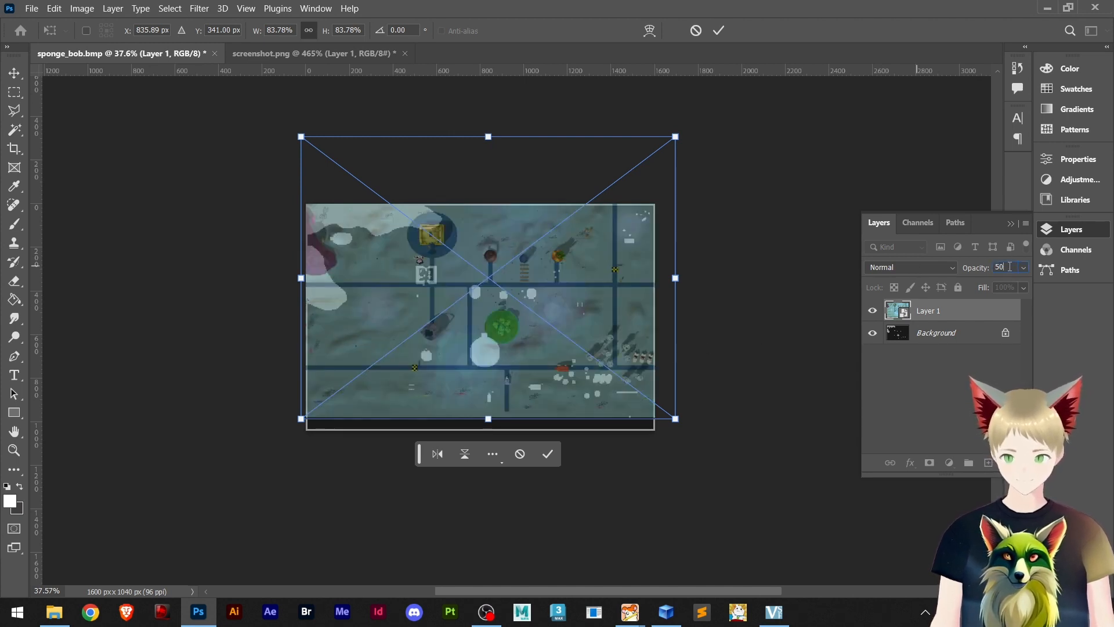
pyautogui.press('Return')
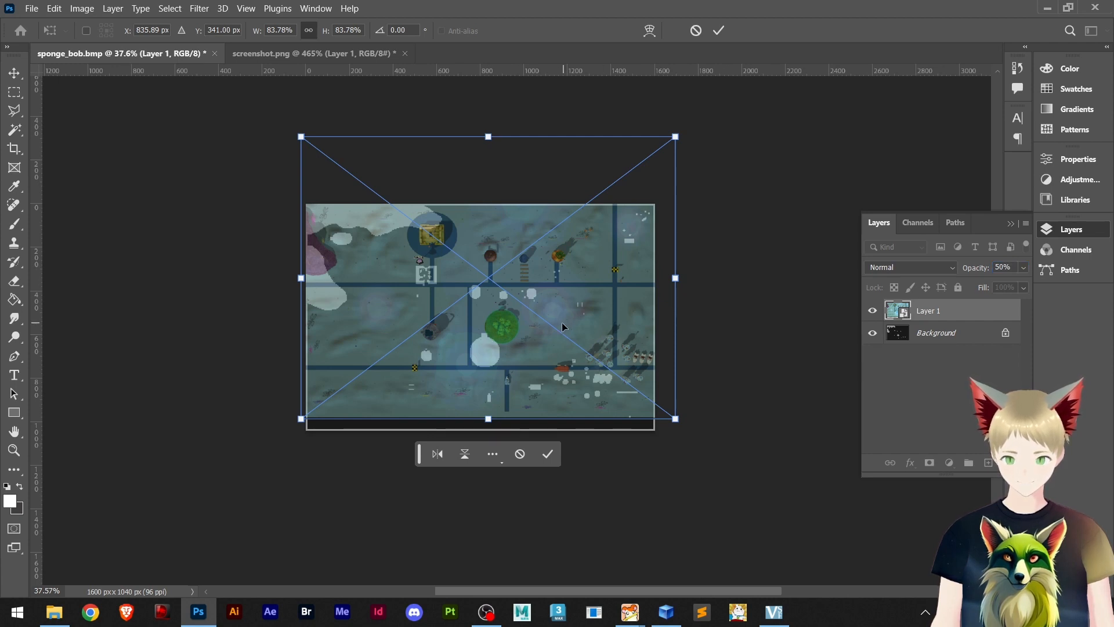
# Move the map layer to the canvas's lower-left corner and scale it to 78.13% to fit the canvas width
pyautogui.keyDown('alt'); pyautogui.scroll(2, 464, 367); pyautogui.keyUp('alt')
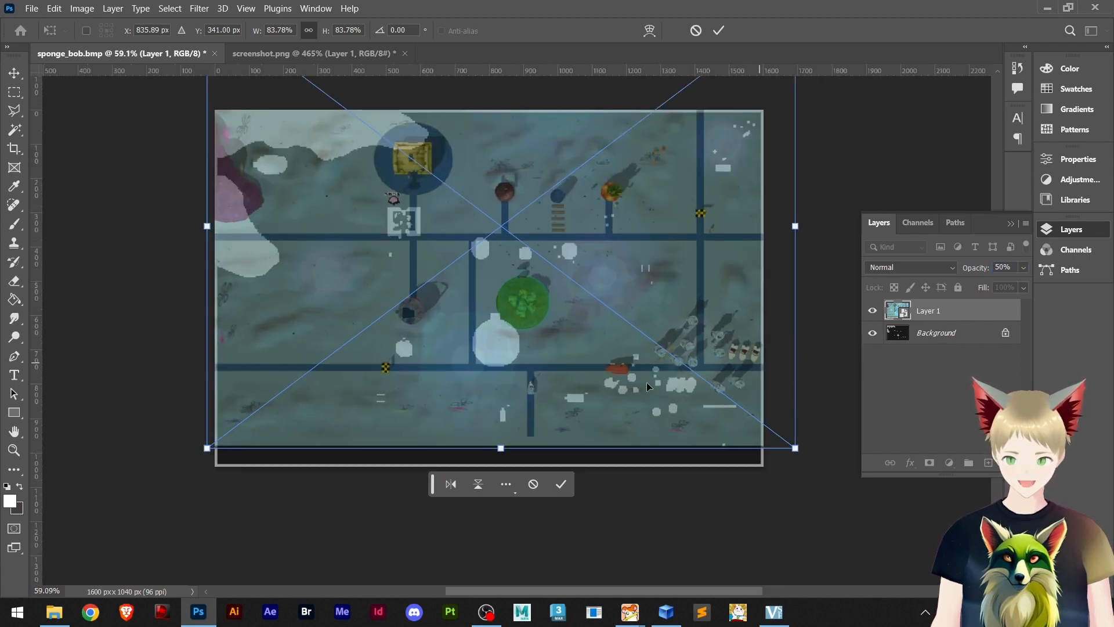
pyautogui.moveTo(405, 411); pyautogui.dragTo(414, 427)
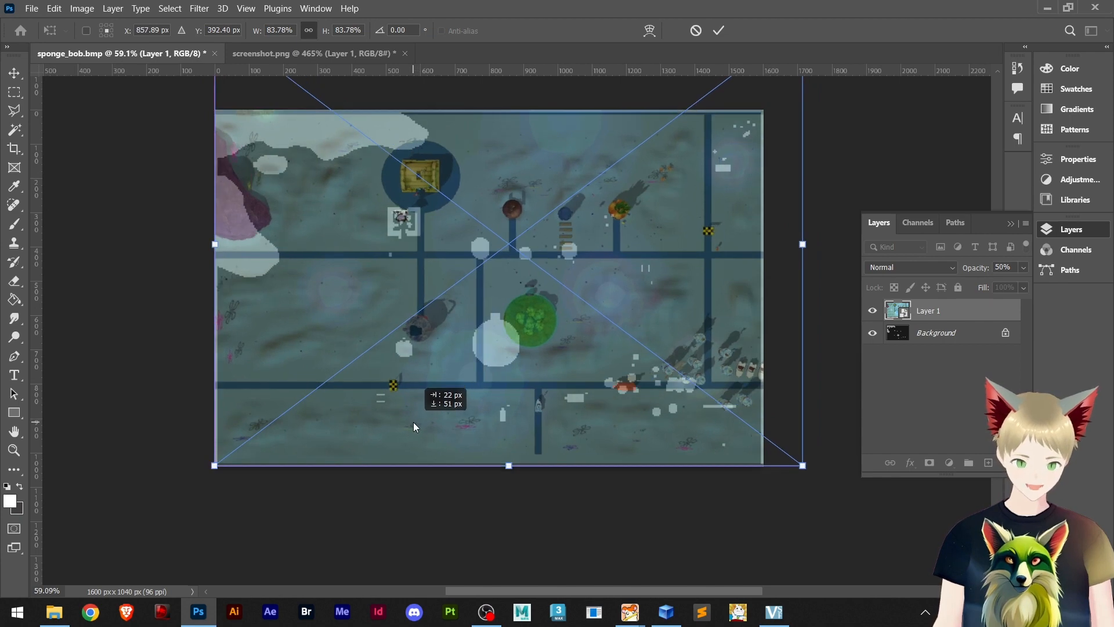
pyautogui.moveTo(796, 258); pyautogui.dragTo(764, 260)
pyautogui.moveTo(549, 359); pyautogui.dragTo(546, 368)
pyautogui.keyDown('alt'); pyautogui.scroll(6, 653, 353); pyautogui.keyUp('alt')
pyautogui.keyDown('alt'); pyautogui.scroll(1, 653, 355); pyautogui.keyUp('alt')
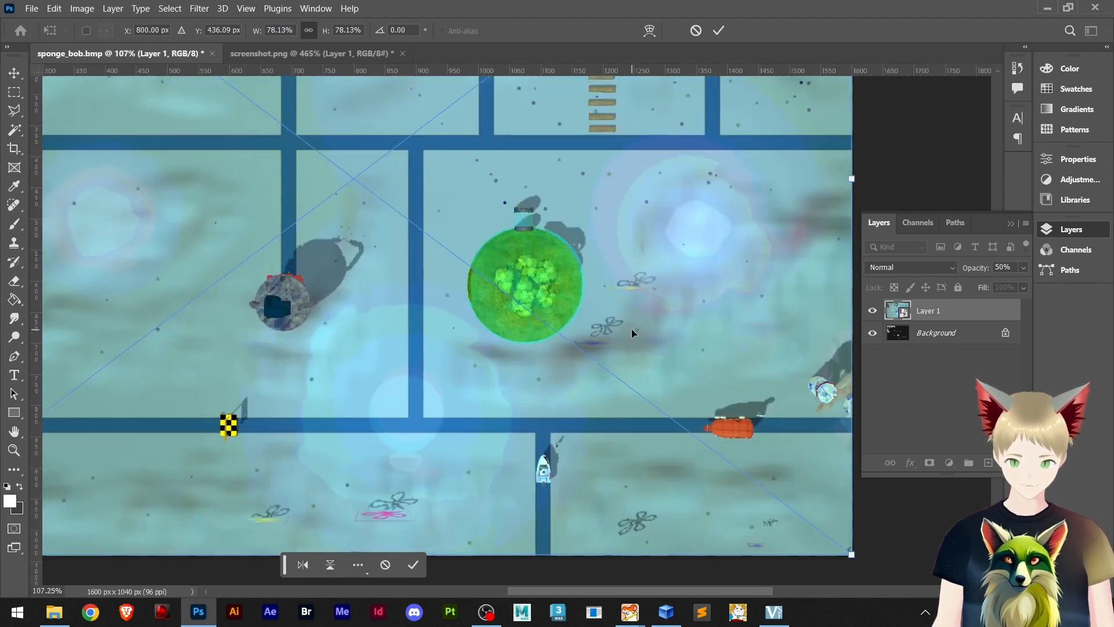
# Compare the positions and sizes of the map layer's objects with the matching pale shapes of the background preview
pyautogui.click(873, 312)
pyautogui.click(873, 312)
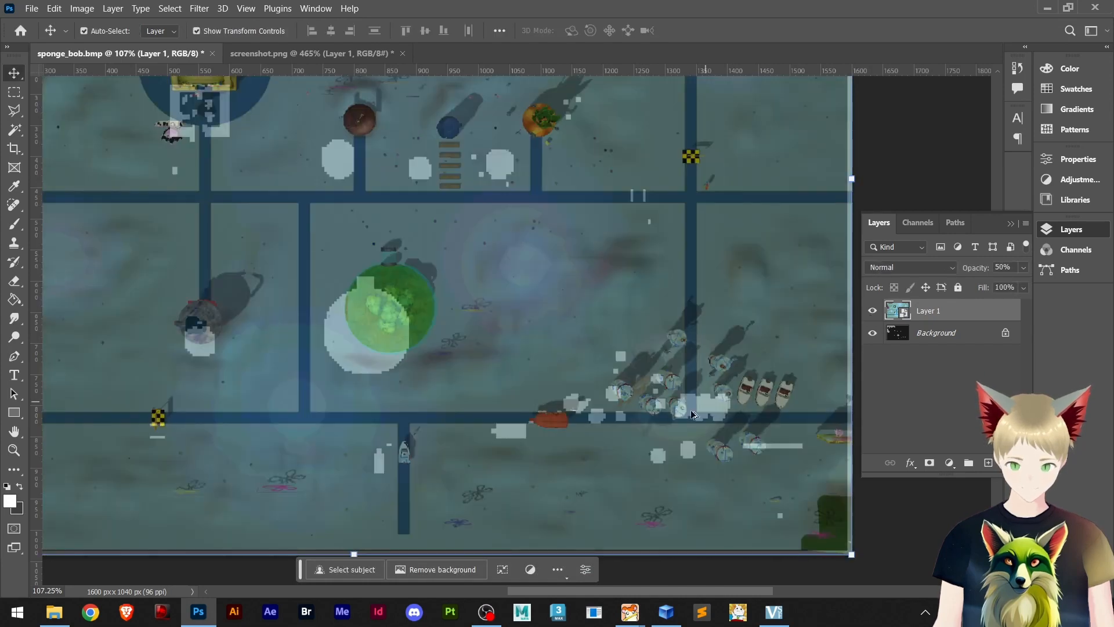
pyautogui.keyDown('alt'); pyautogui.scroll(10, 665, 422); pyautogui.keyUp('alt')
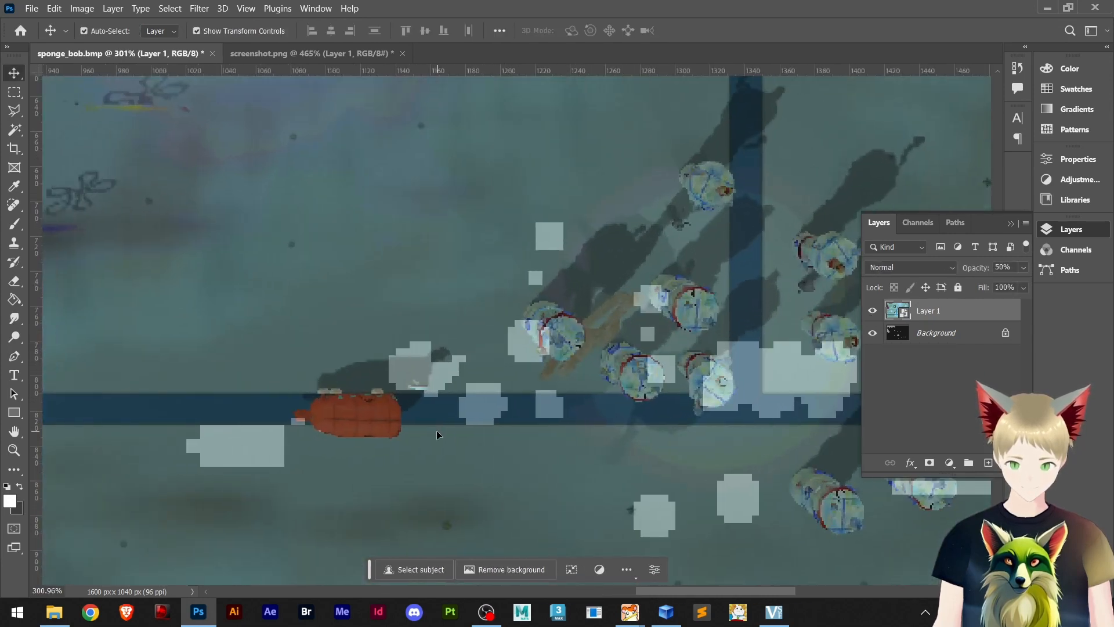
pyautogui.moveTo(439, 431); pyautogui.dragTo(843, 384)
pyautogui.moveTo(519, 352); pyautogui.dragTo(738, 327)
pyautogui.keyDown('alt'); pyautogui.scroll(-3, 591, 352); pyautogui.keyUp('alt')
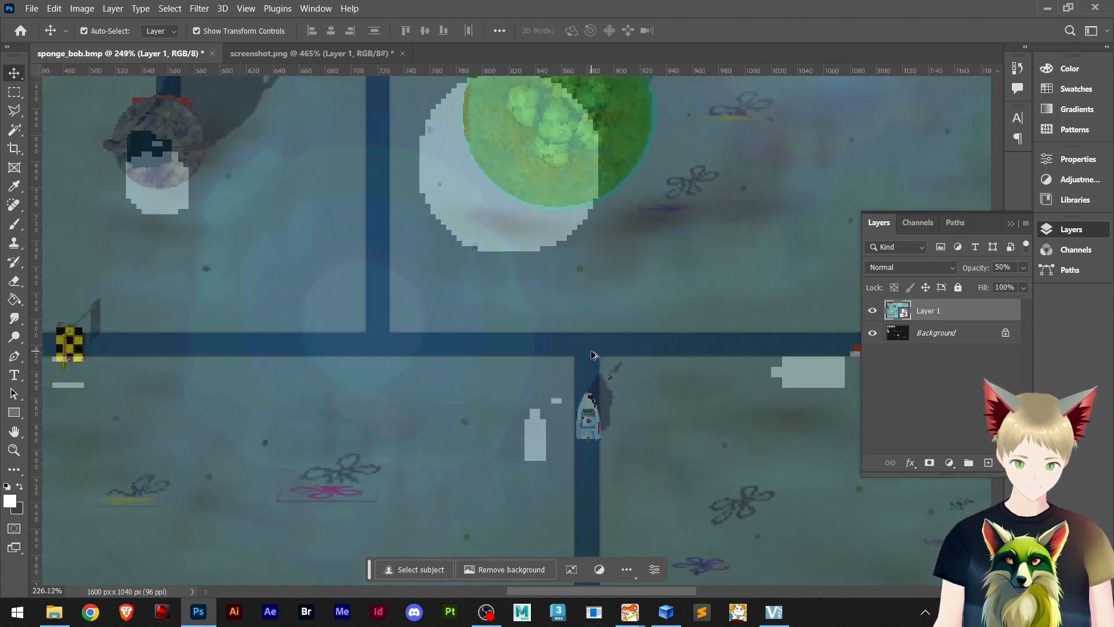
pyautogui.keyDown('alt'); pyautogui.scroll(-3, 594, 352); pyautogui.keyUp('alt')
pyautogui.keyDown('alt'); pyautogui.scroll(1, 548, 193); pyautogui.keyUp('alt')
pyautogui.moveTo(493, 238); pyautogui.dragTo(520, 308)
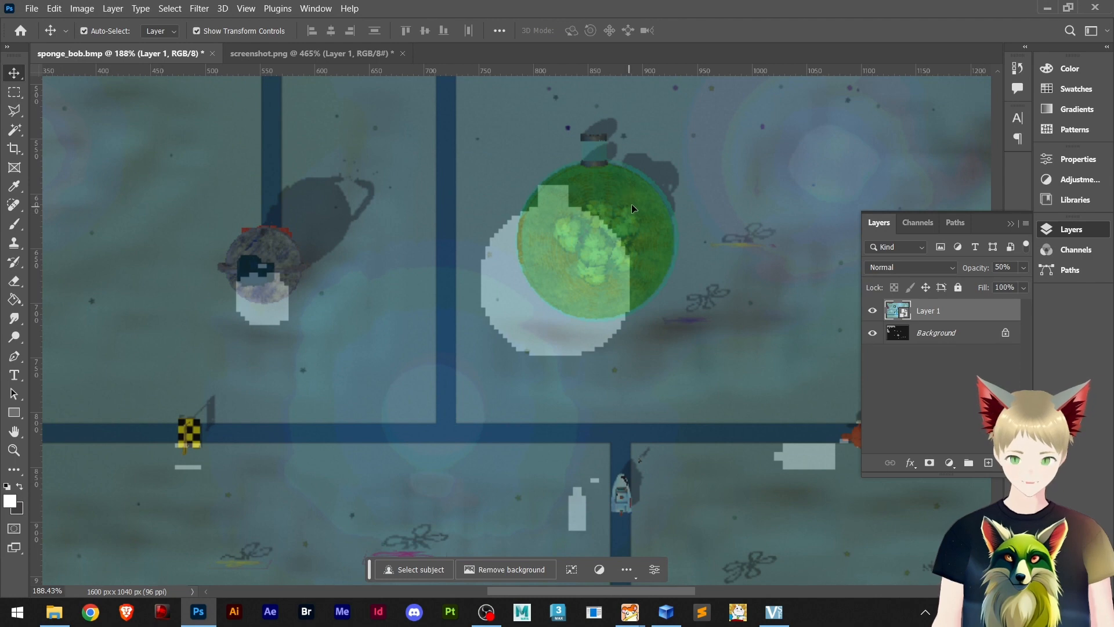
pyautogui.keyDown('alt'); pyautogui.scroll(-8, 598, 234); pyautogui.keyUp('alt')
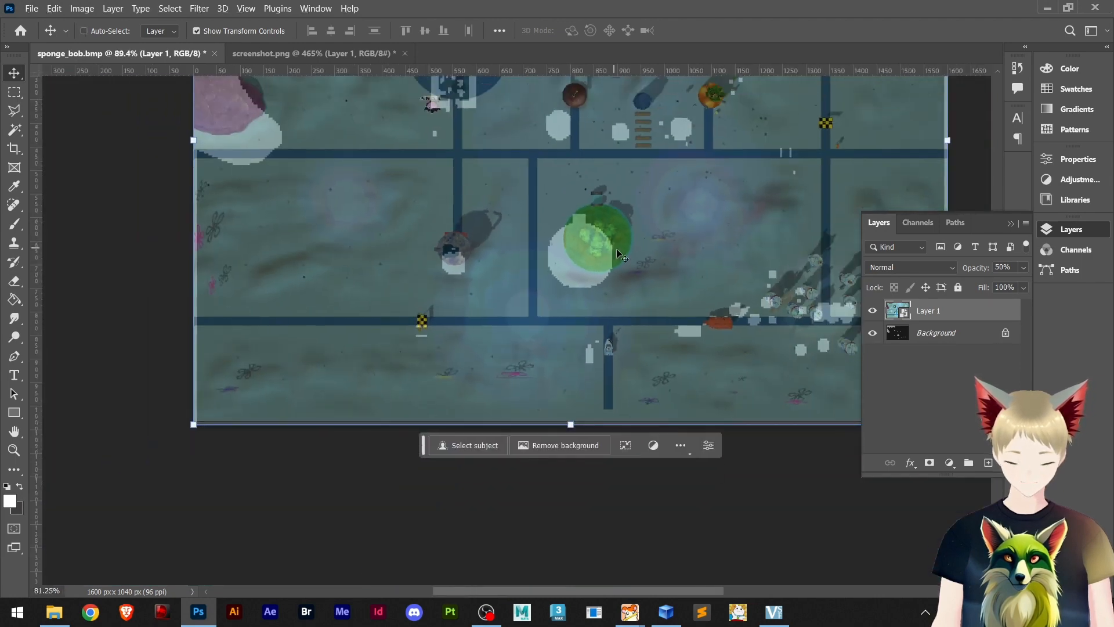
pyautogui.moveTo(602, 252); pyautogui.dragTo(535, 286)
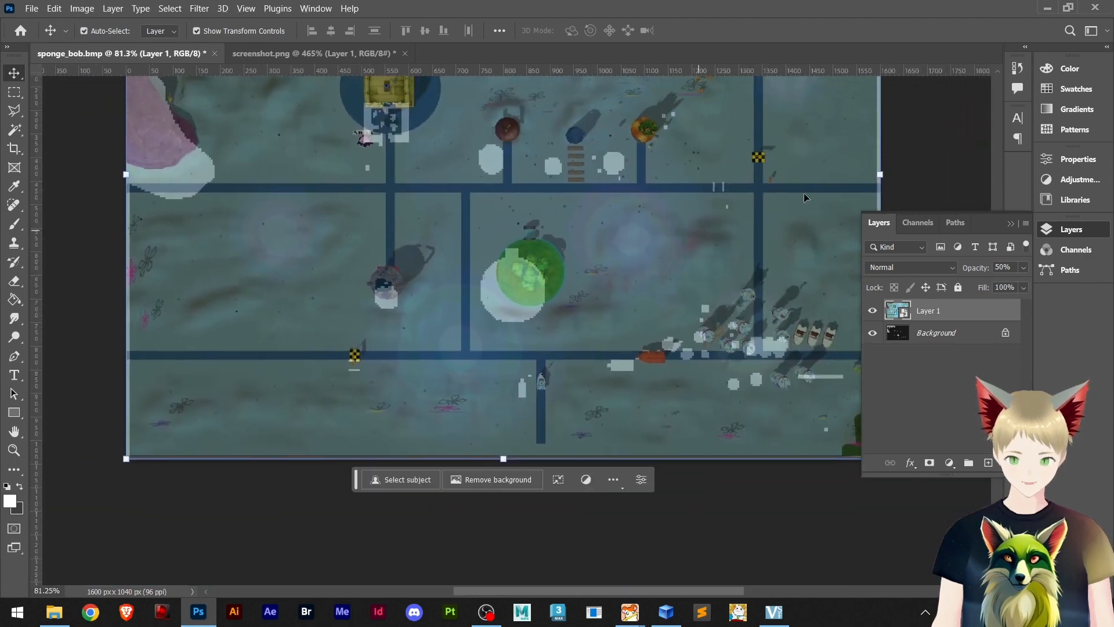
# Scale the map layer to 71.44% and move it so its objects overlap the pale shapes of the background preview
pyautogui.moveTo(879, 174); pyautogui.dragTo(852, 180)
pyautogui.hotkey('ctrl', 'z')
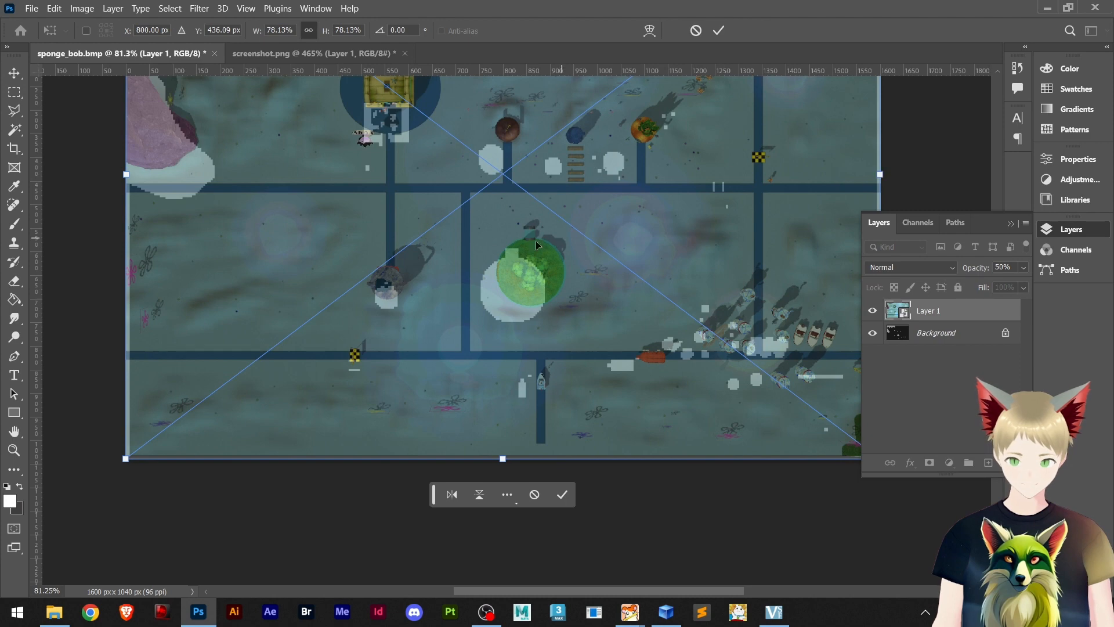
pyautogui.moveTo(274, 197); pyautogui.dragTo(270, 299)
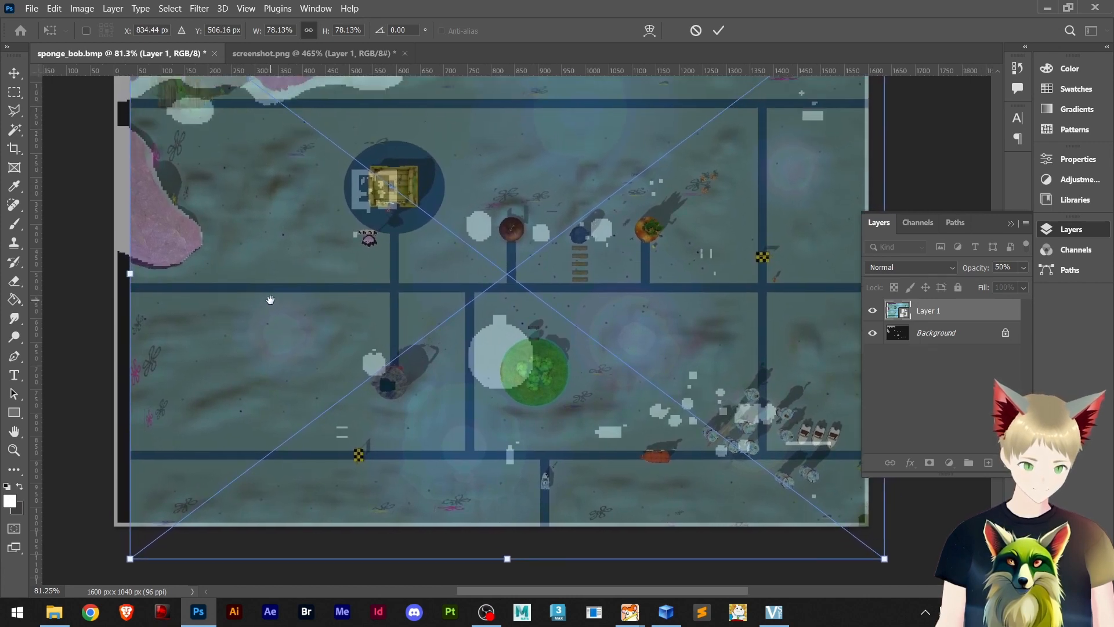
pyautogui.moveTo(714, 255); pyautogui.dragTo(581, 238)
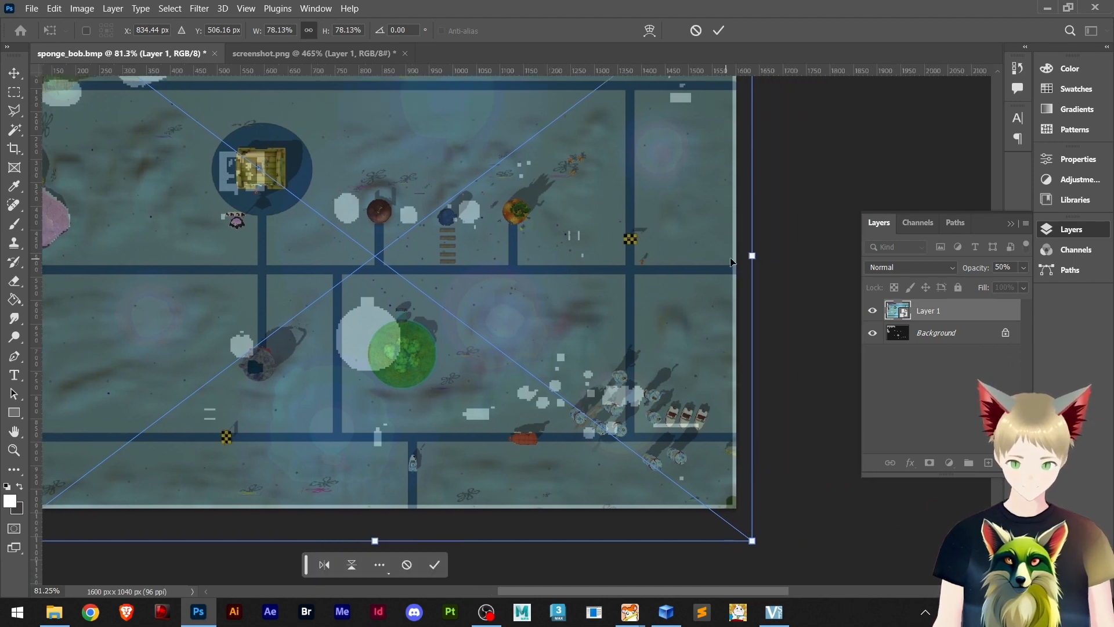
pyautogui.moveTo(752, 255); pyautogui.dragTo(692, 259)
pyautogui.moveTo(587, 277); pyautogui.dragTo(591, 261)
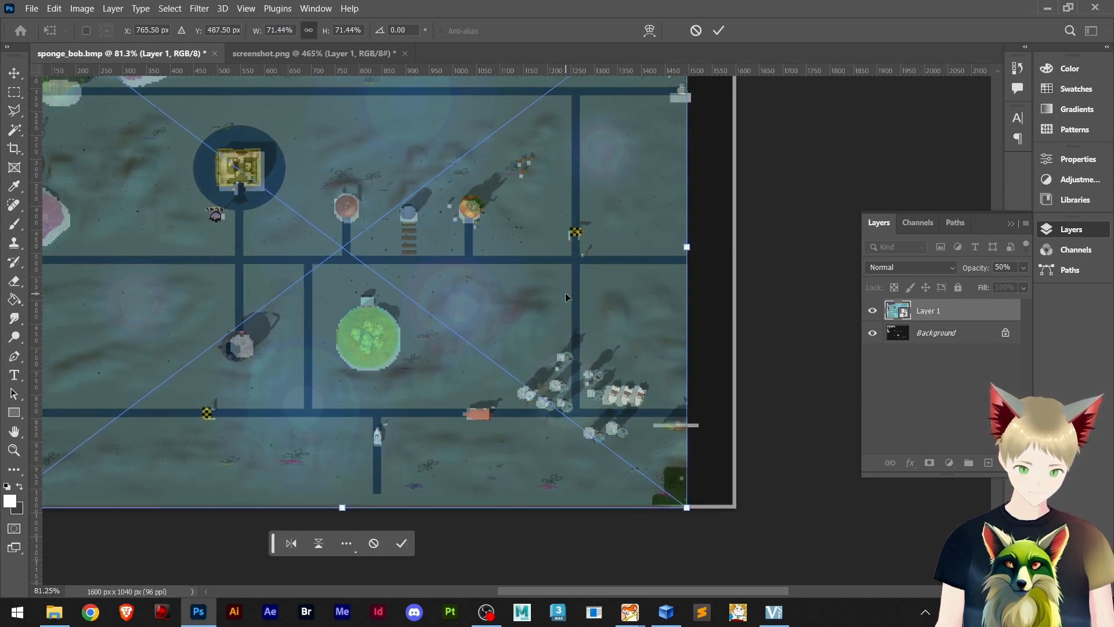
# Nudge the map layer down to Y 494.88 px to refine its overlap with the preview shapes
pyautogui.press('Down')
pyautogui.press('Down')
pyautogui.press('Down')
pyautogui.press('Down')
pyautogui.press('Down')
pyautogui.press('Down')
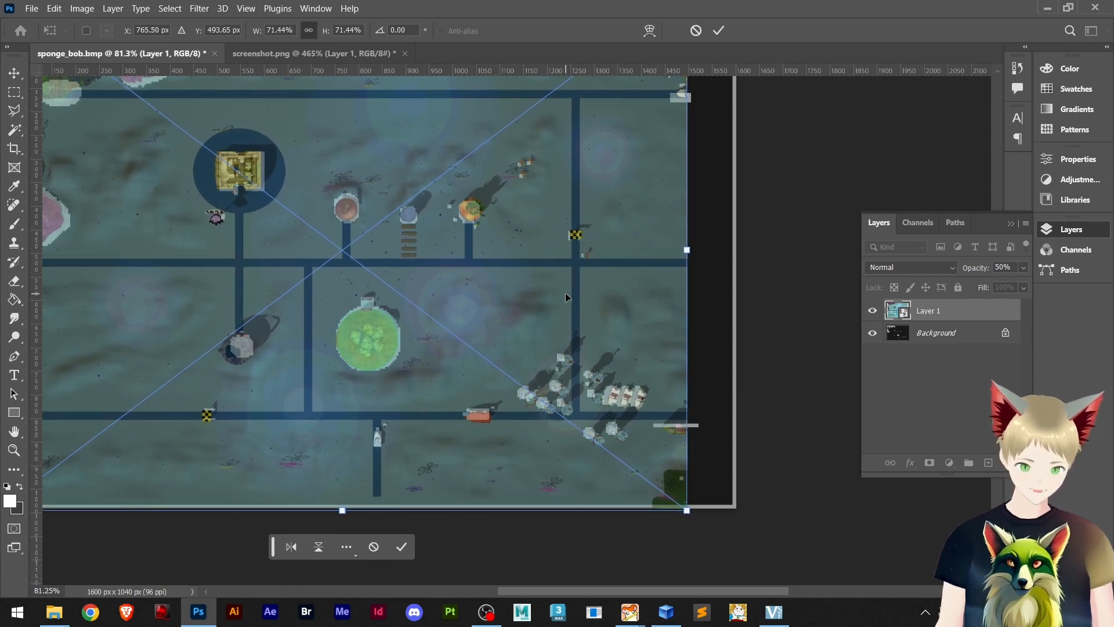
pyautogui.press('Down')
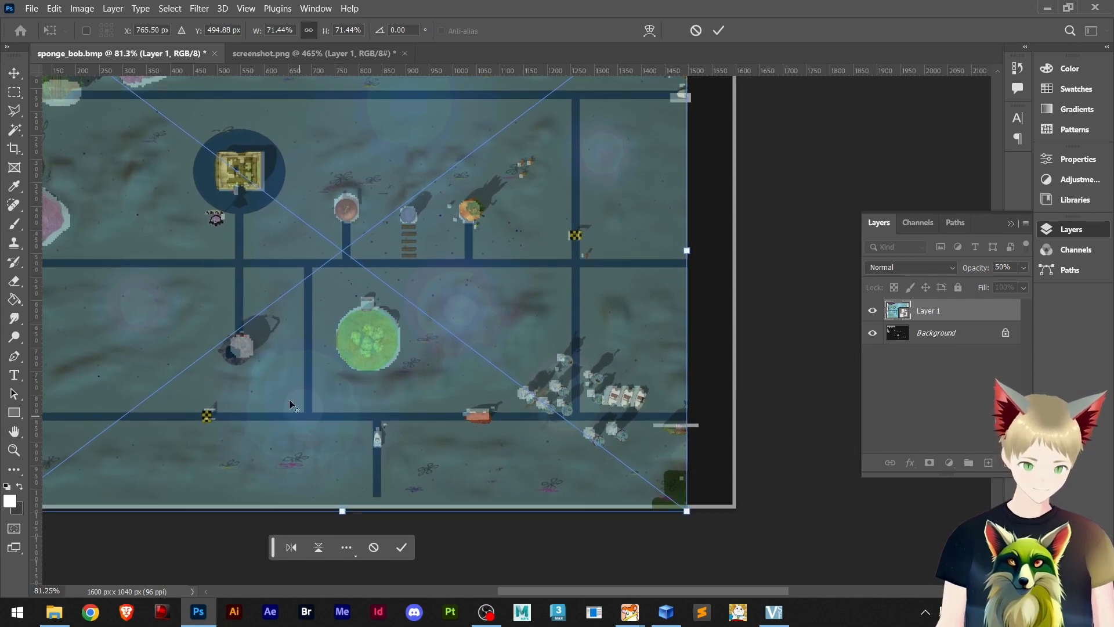
# Check the alignment near the canvas's upper-right corner and scale the map layer down from its upper edge to 70.91%
pyautogui.keyDown('alt'); pyautogui.scroll(5, 360, 348); pyautogui.keyUp('alt')
pyautogui.keyDown('alt'); pyautogui.scroll(-3, 430, 326); pyautogui.keyUp('alt')
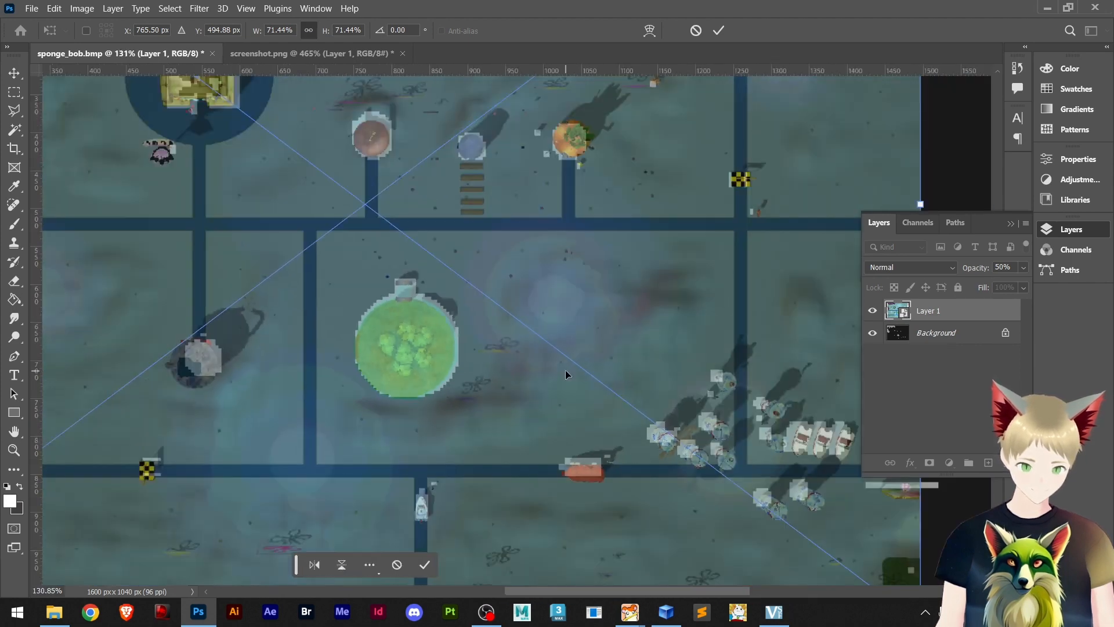
pyautogui.moveTo(548, 315); pyautogui.dragTo(478, 367)
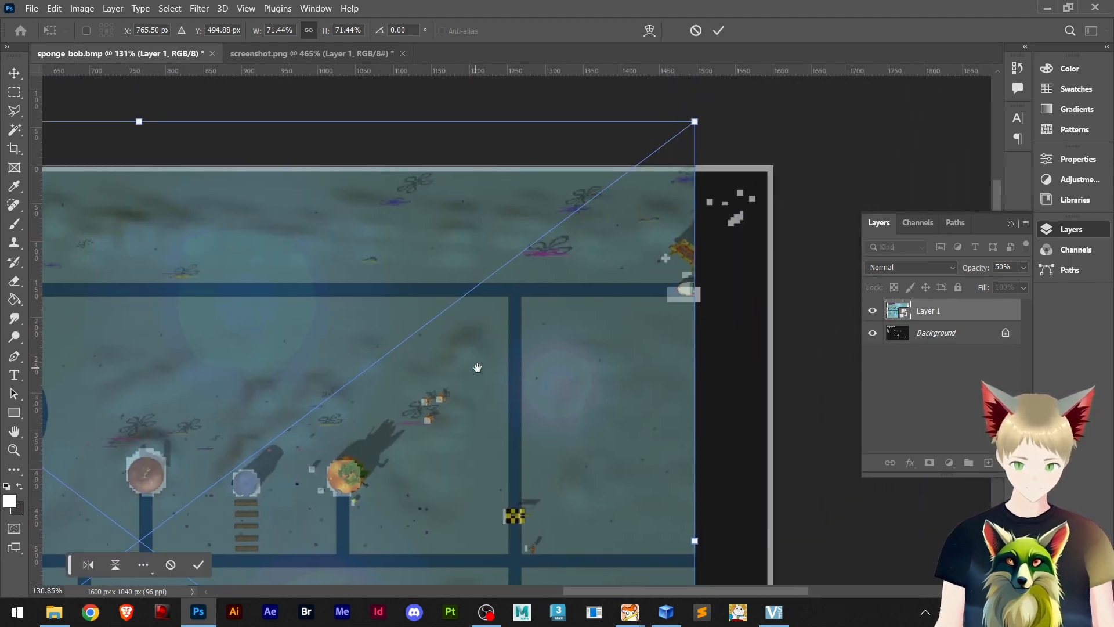
pyautogui.keyDown('alt'); pyautogui.scroll(3, 714, 300); pyautogui.keyUp('alt')
pyautogui.keyDown('alt'); pyautogui.scroll(-4, 666, 276); pyautogui.keyUp('alt')
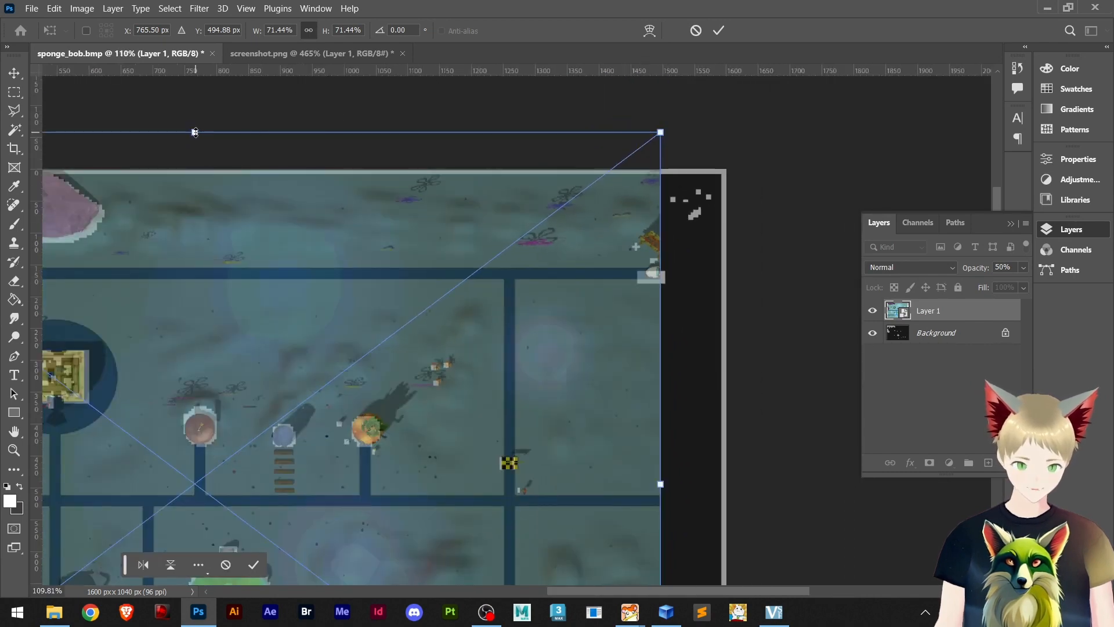
pyautogui.moveTo(195, 132); pyautogui.dragTo(195, 138)
pyautogui.scroll(2, 616, 283)
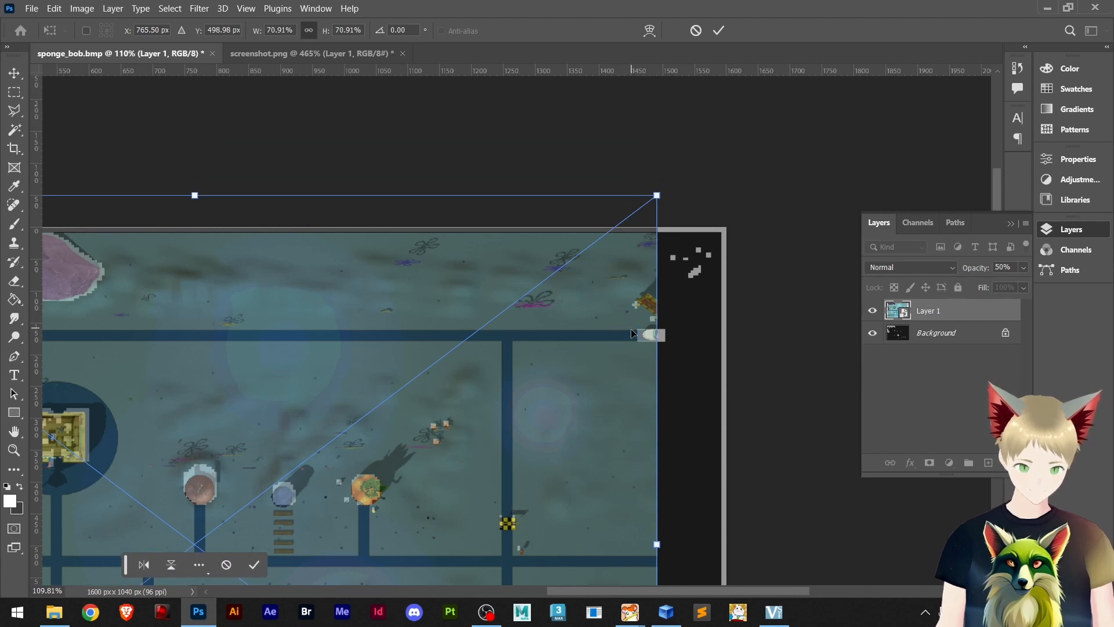
# Nudge the map layer to X 774.50 px, Y 500.98 px, check its upper-right area against the preview and apply the transform
pyautogui.hotkey('shift', 'Right')
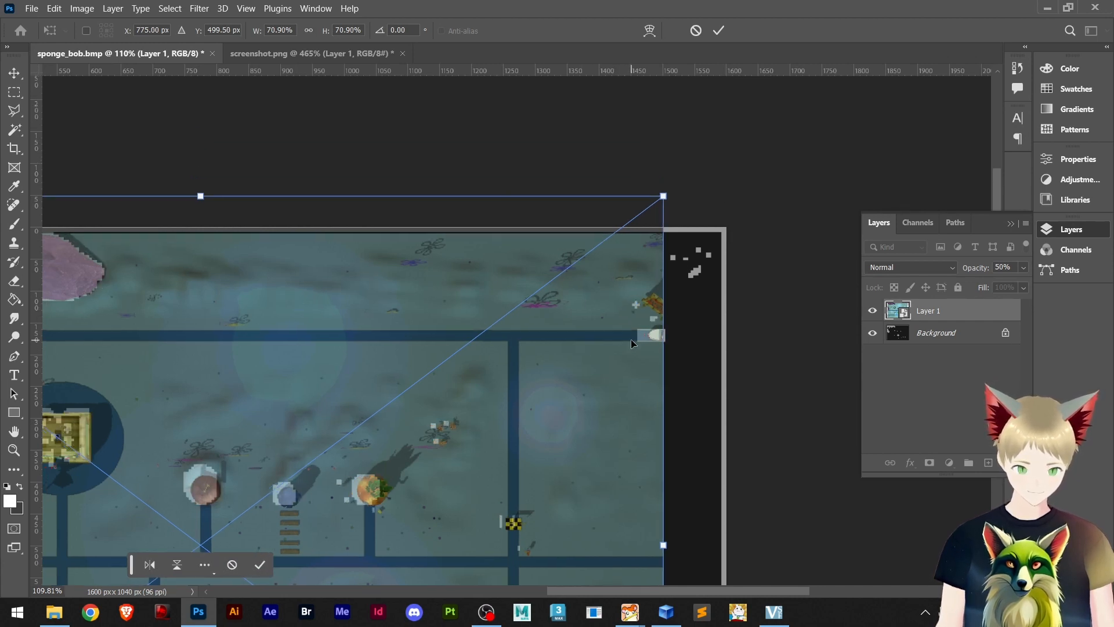
pyautogui.press('Left')
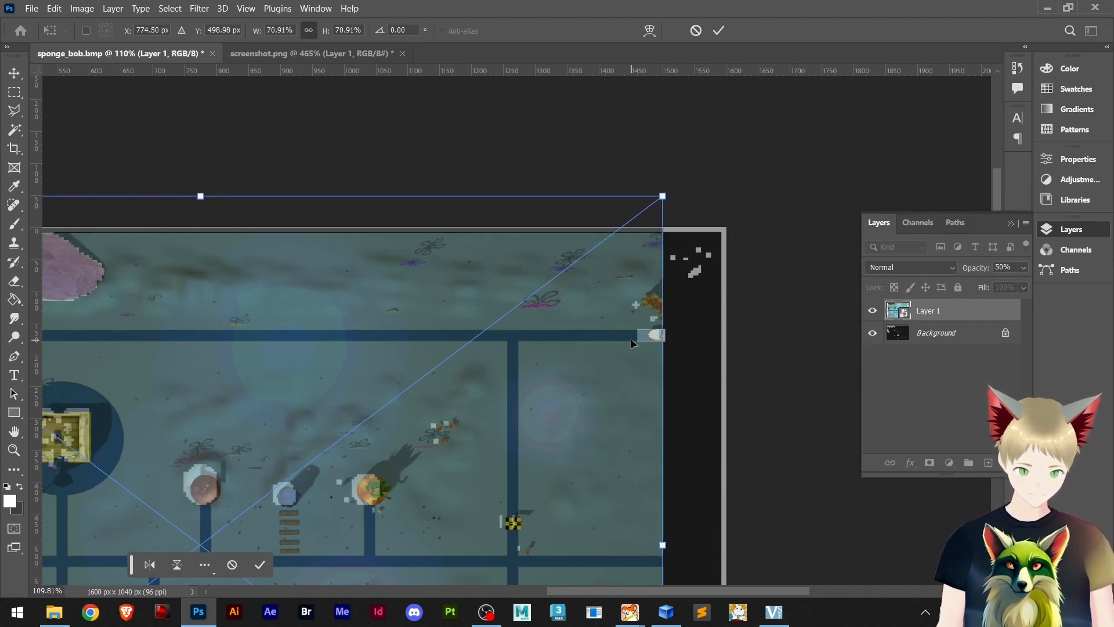
pyautogui.press('Down')
pyautogui.keyDown('alt'); pyautogui.scroll(8, 634, 336); pyautogui.keyUp('alt')
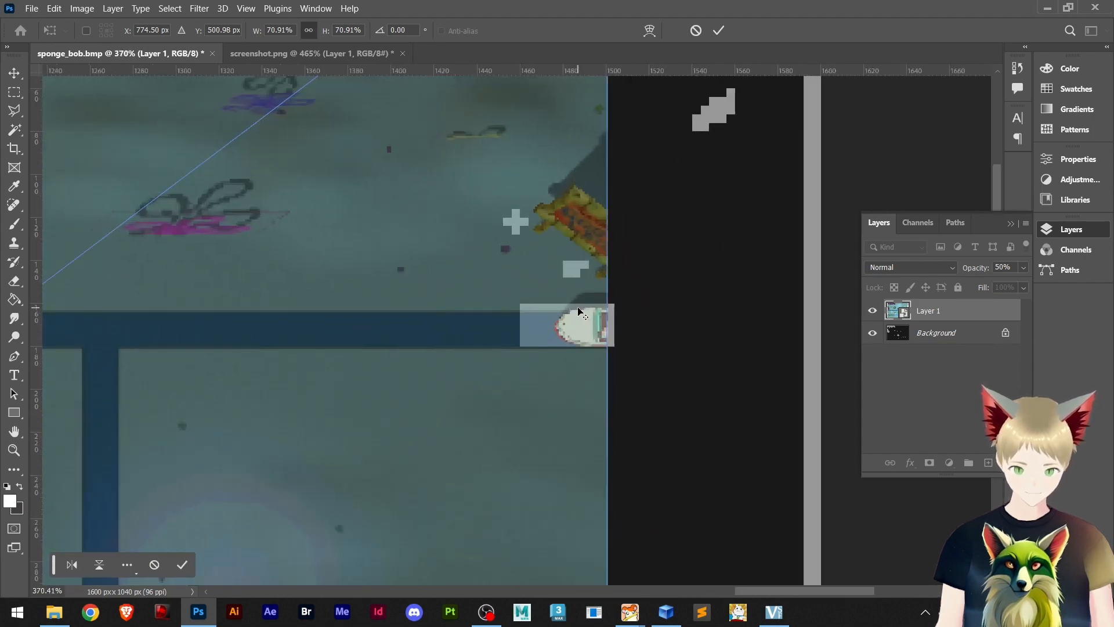
pyautogui.scroll(5, 508, 286)
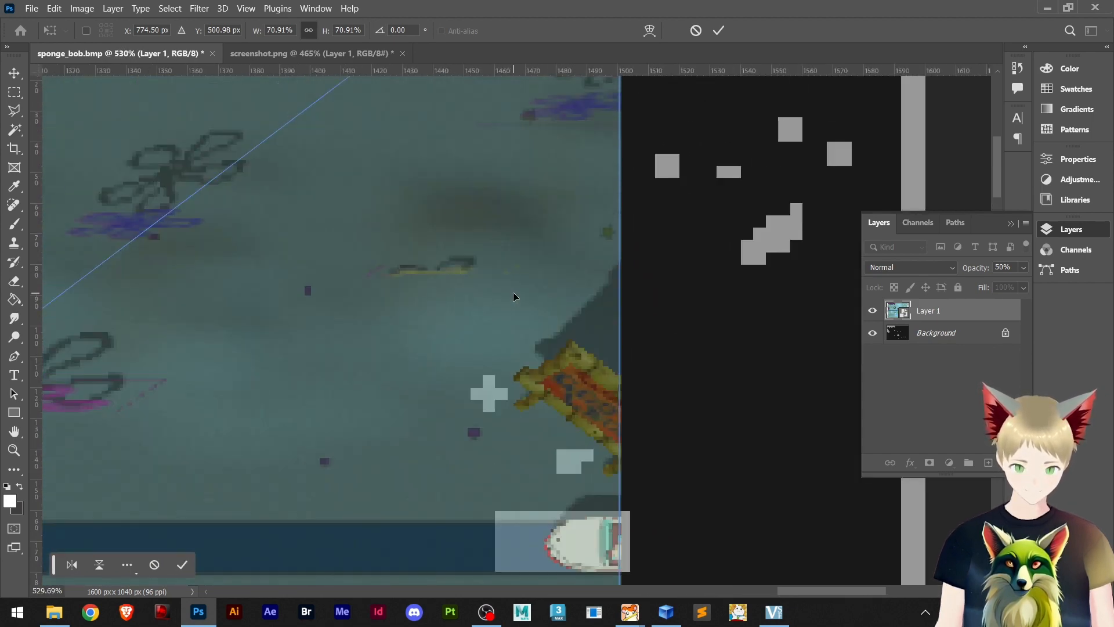
pyautogui.scroll(-2, 517, 297)
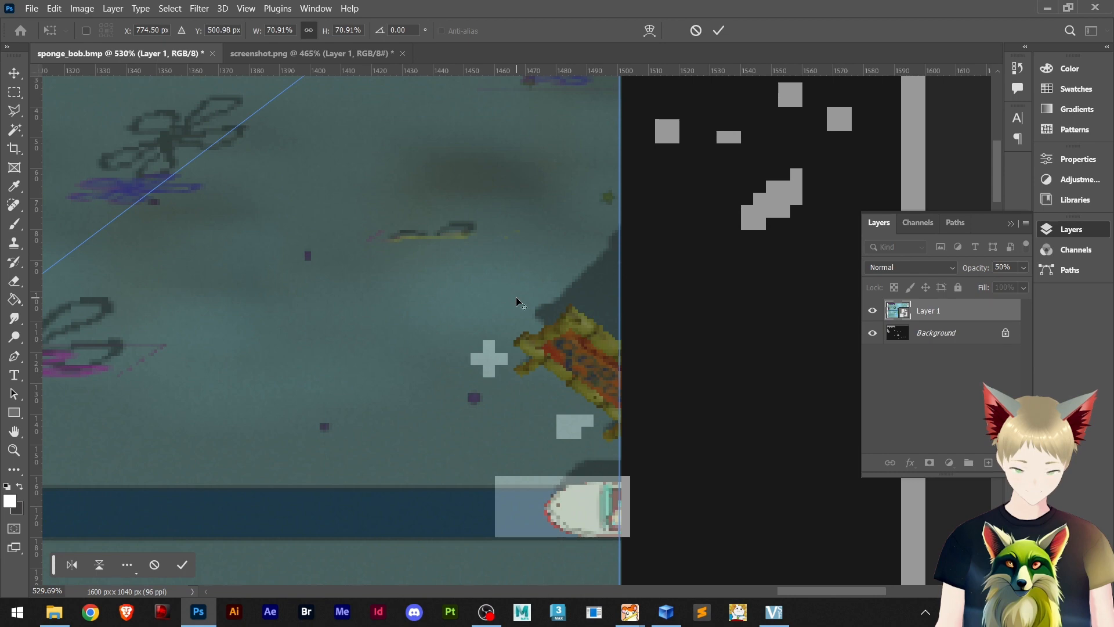
pyautogui.keyDown('alt'); pyautogui.scroll(-5, 516, 297); pyautogui.keyUp('alt')
pyautogui.keyDown('alt'); pyautogui.scroll(-1, 517, 299); pyautogui.keyUp('alt')
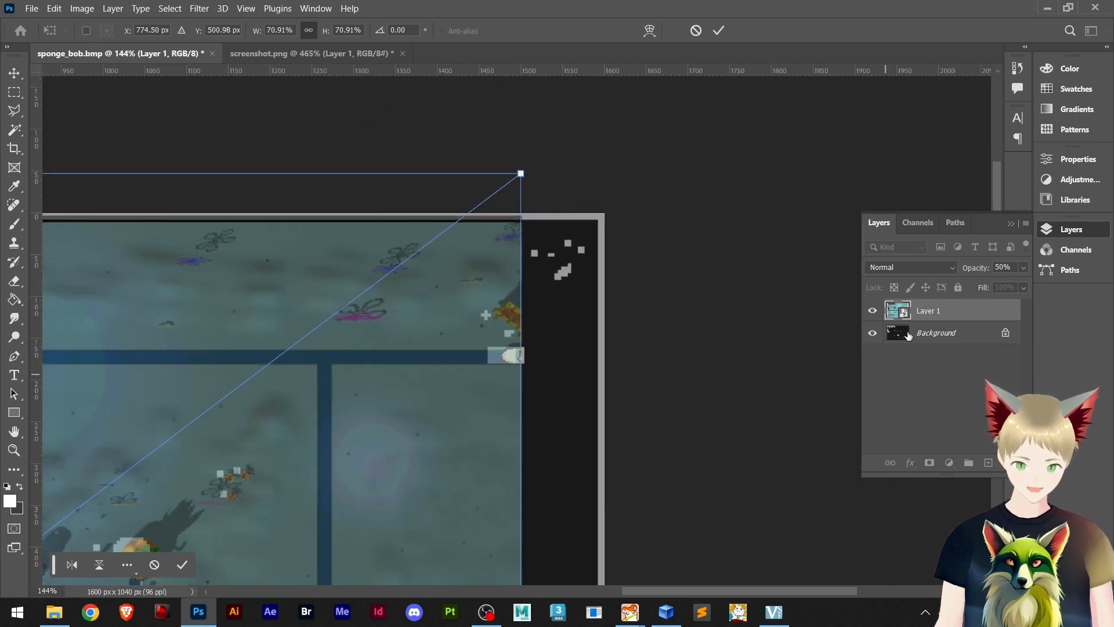
pyautogui.click(332, 52)
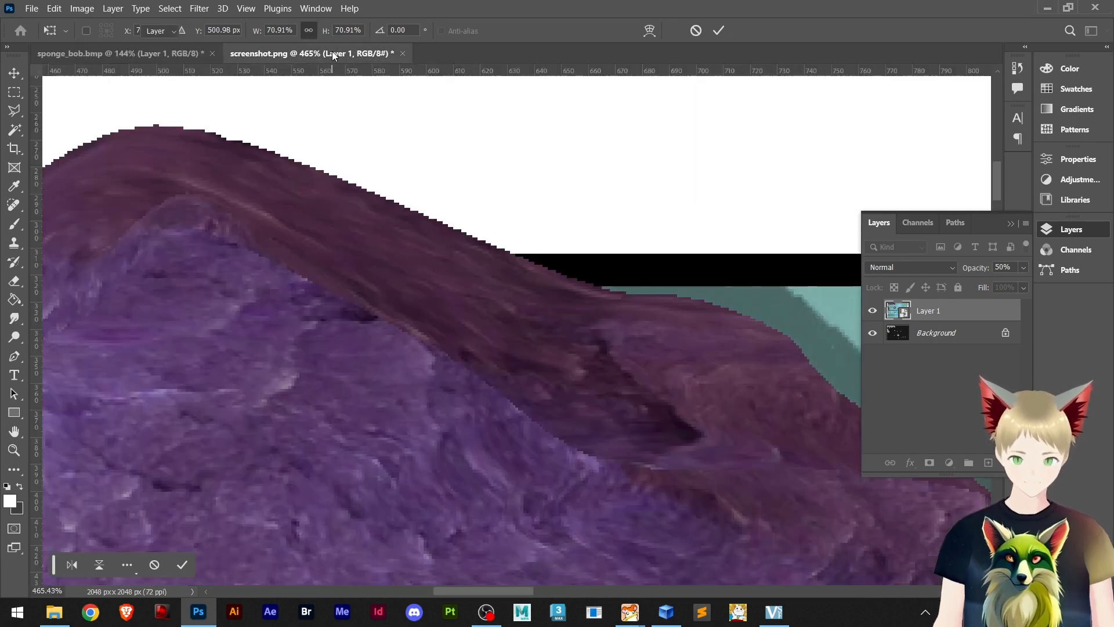
pyautogui.press('Return')
# Switch to BrowEdit and shrink the top-down view so the whole map fits with wide margins around it
pyautogui.keyDown('alt'); pyautogui.scroll(-8, 640, 318); pyautogui.keyUp('alt')
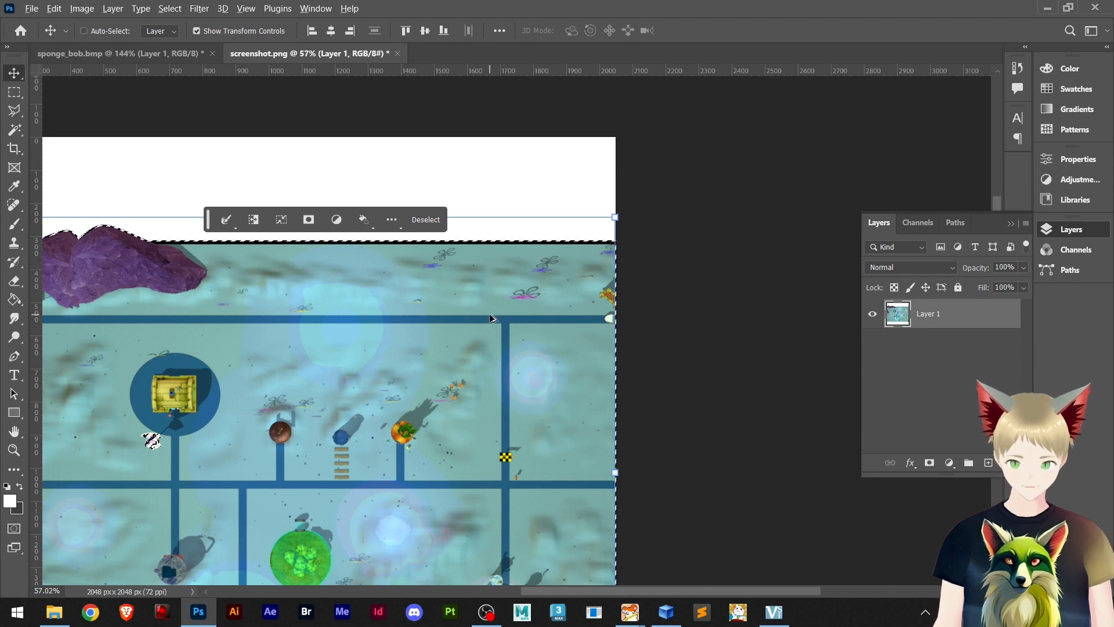
pyautogui.keyDown('alt'); pyautogui.scroll(-3, 481, 319); pyautogui.keyUp('alt')
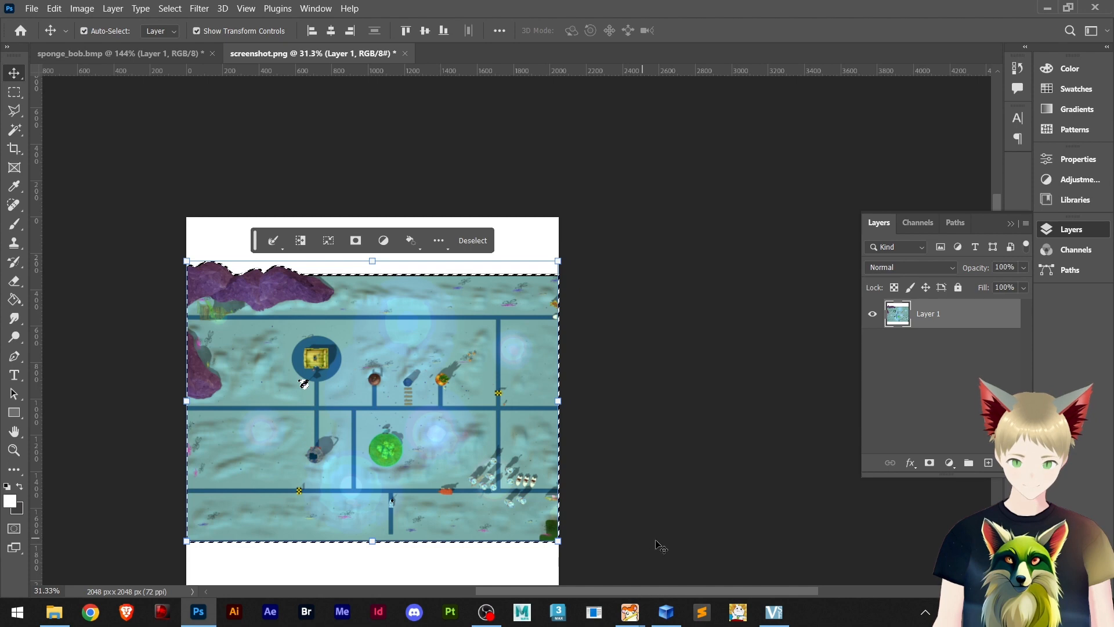
pyautogui.moveTo(630, 611)
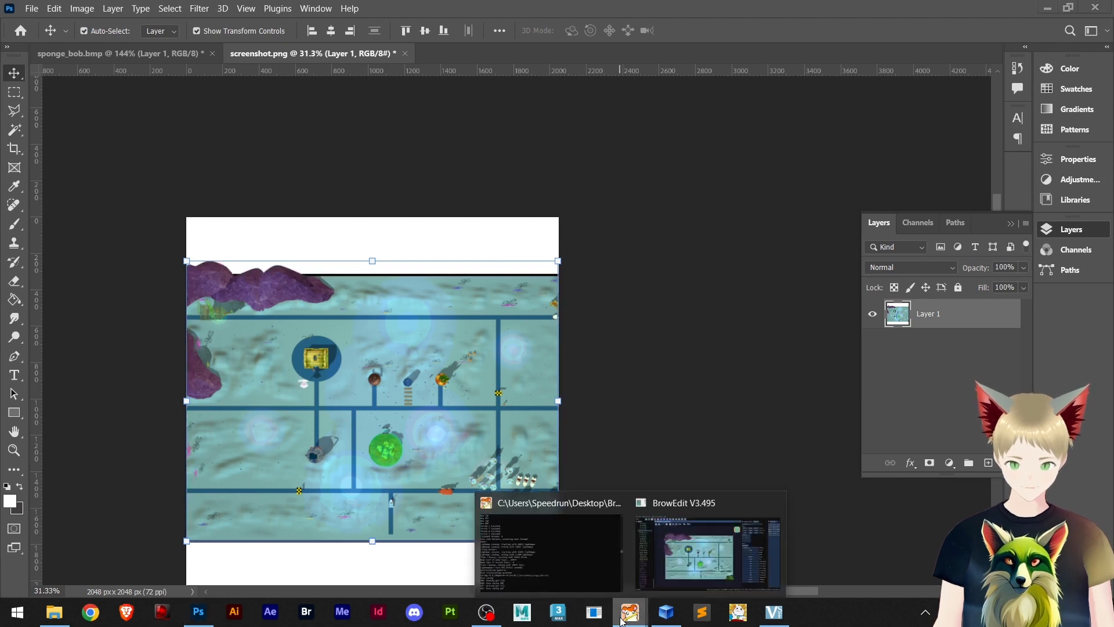
pyautogui.click(688, 569)
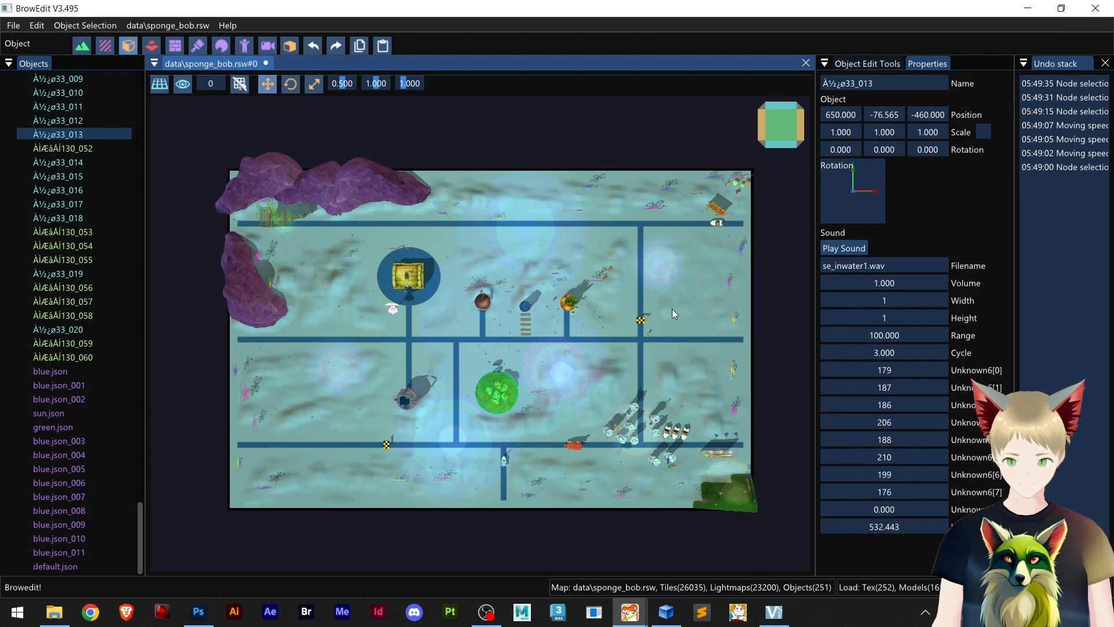
pyautogui.scroll(-4, 620, 335)
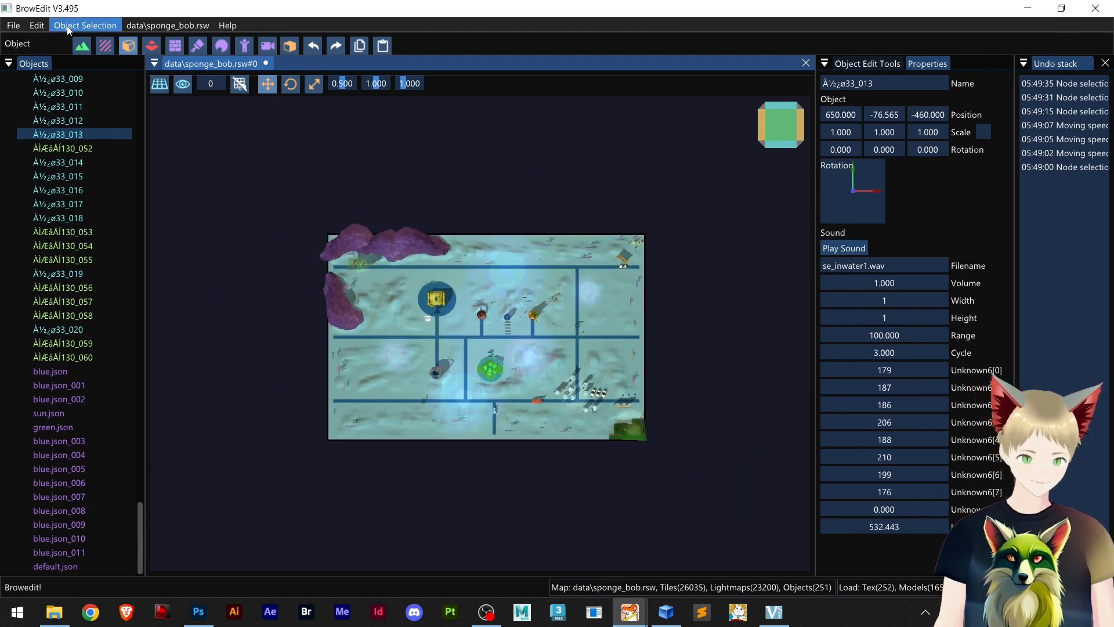
# Save a 2048 × 2048 high-resolution screenshot of the map view, overwriting the existing screenshot file on the Desktop
pyautogui.click(168, 26)
pyautogui.moveTo(291, 228)
pyautogui.moveTo(529, 230)
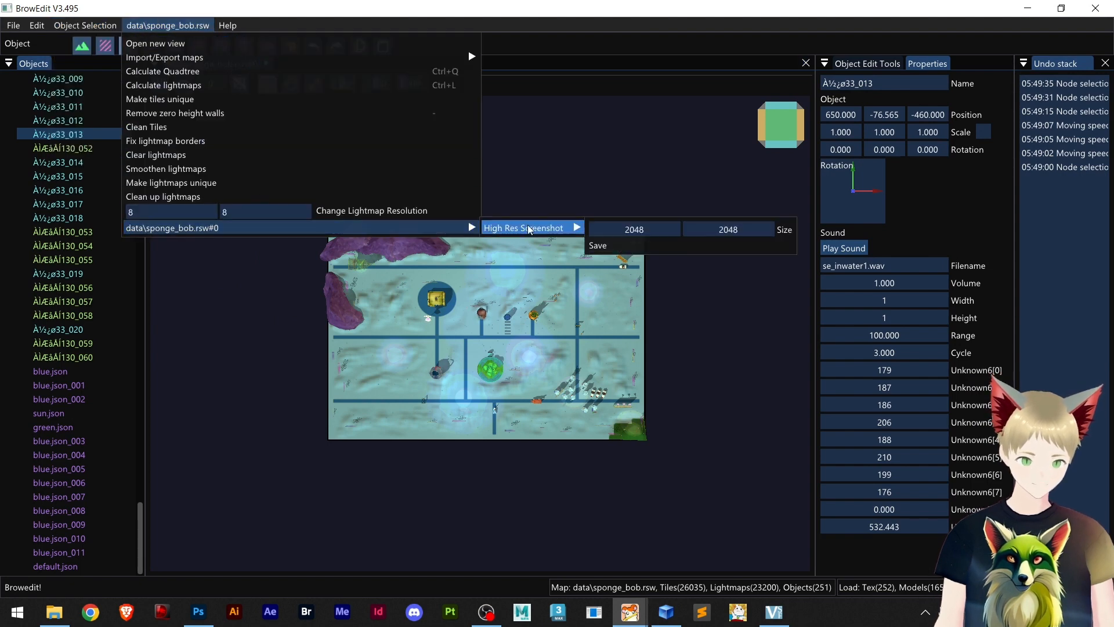
pyautogui.click(607, 250)
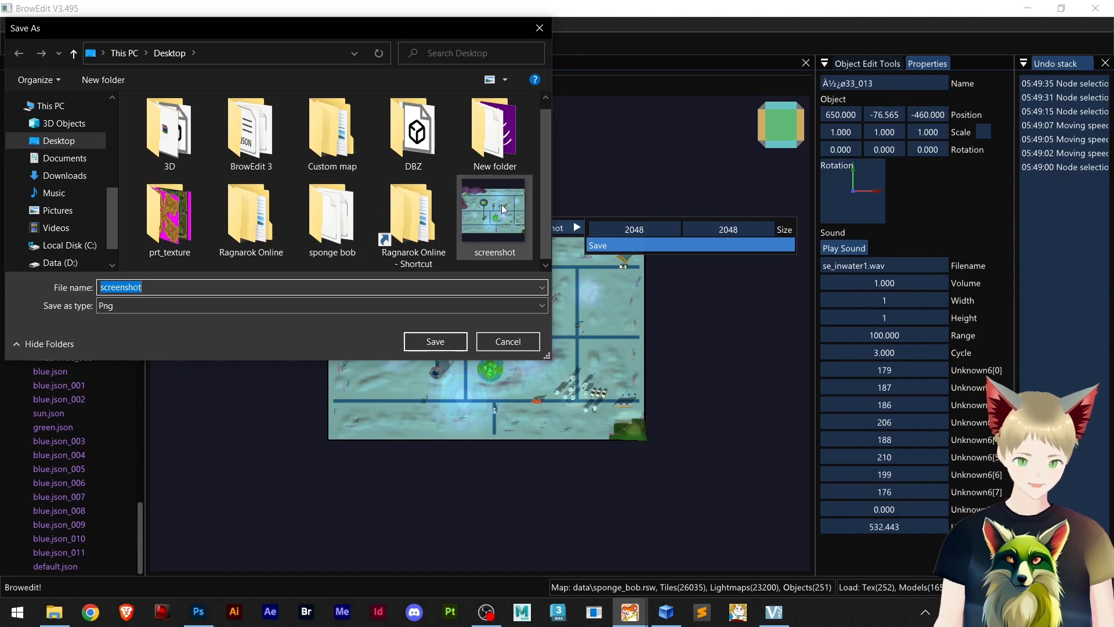
pyautogui.doubleClick(501, 204)
pyautogui.click(589, 306)
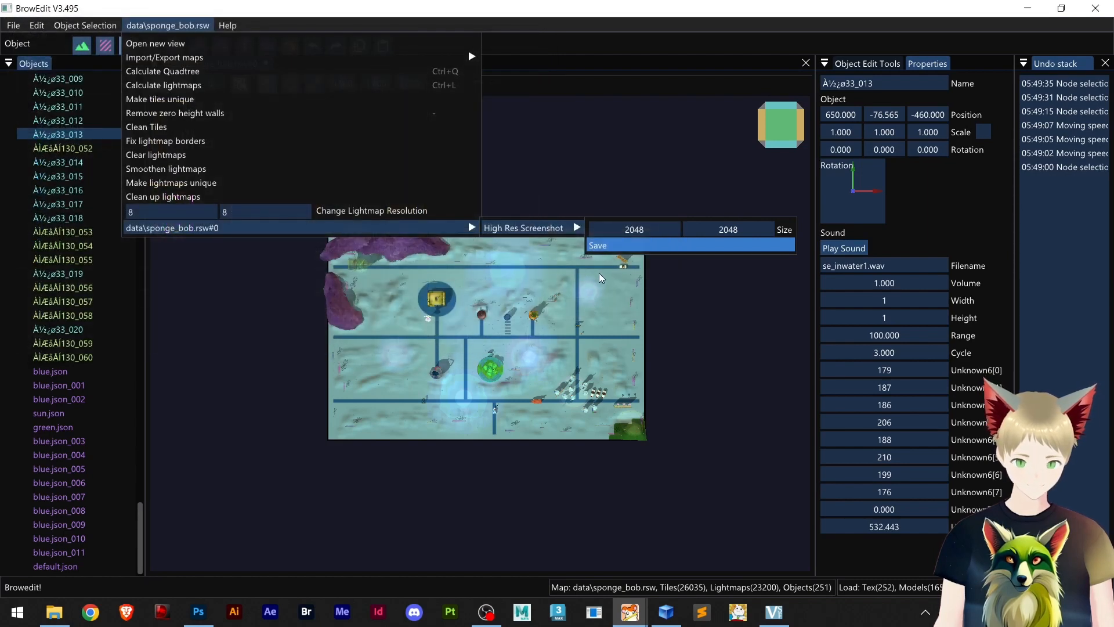
# Switch back to Photoshop and update the open screenshot.png from its changed disk copy
pyautogui.click(1026, 9)
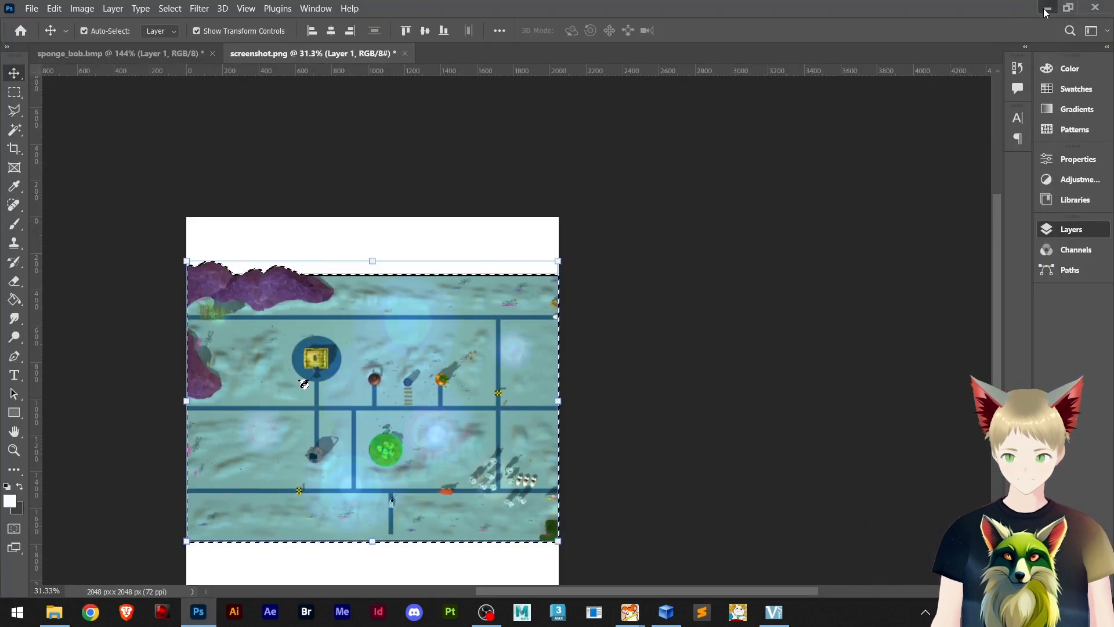
pyautogui.click(1047, 9)
pyautogui.moveTo(36, 103); pyautogui.dragTo(90, 104)
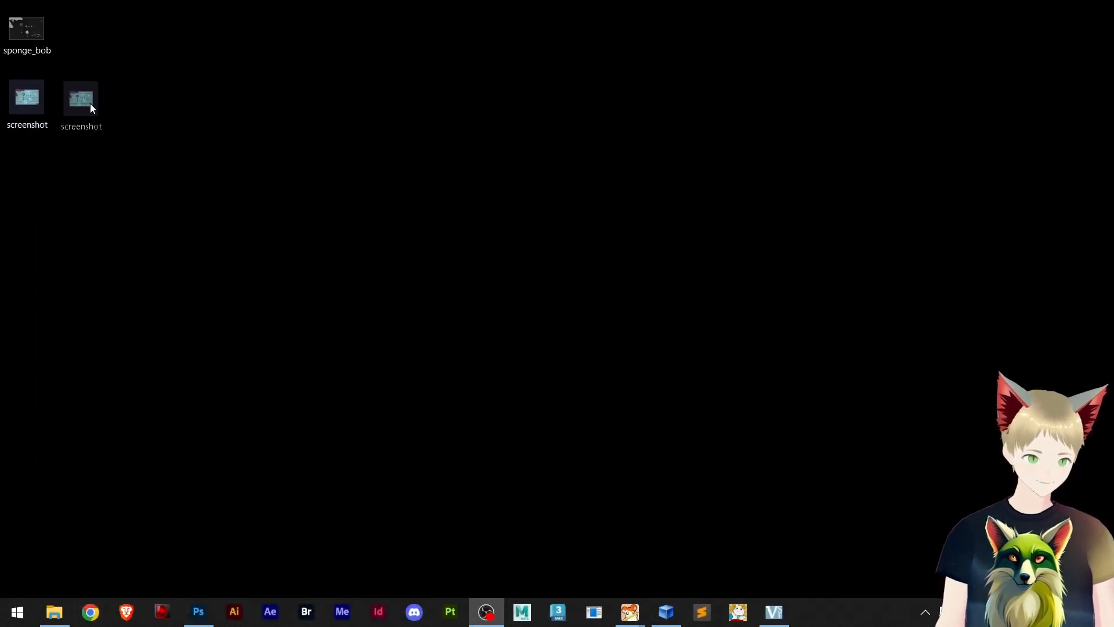
pyautogui.hotkey('alt', 'Tab')
pyautogui.moveTo(150, 193); pyautogui.dragTo(502, 157)
pyautogui.moveTo(628, 68); pyautogui.dragTo(621, 48)
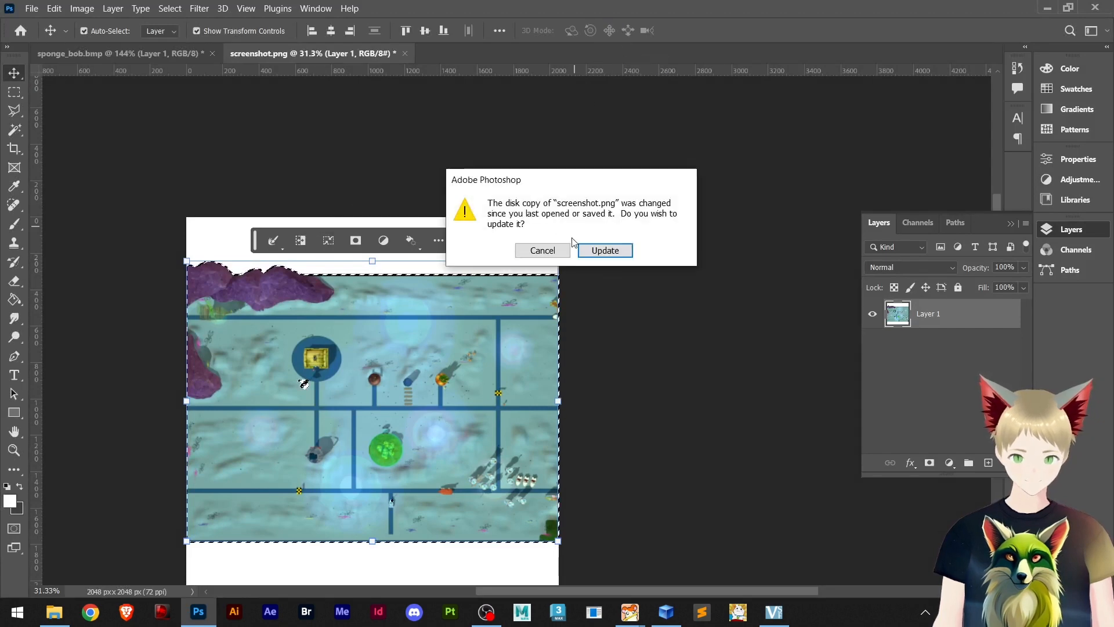
pyautogui.click(618, 254)
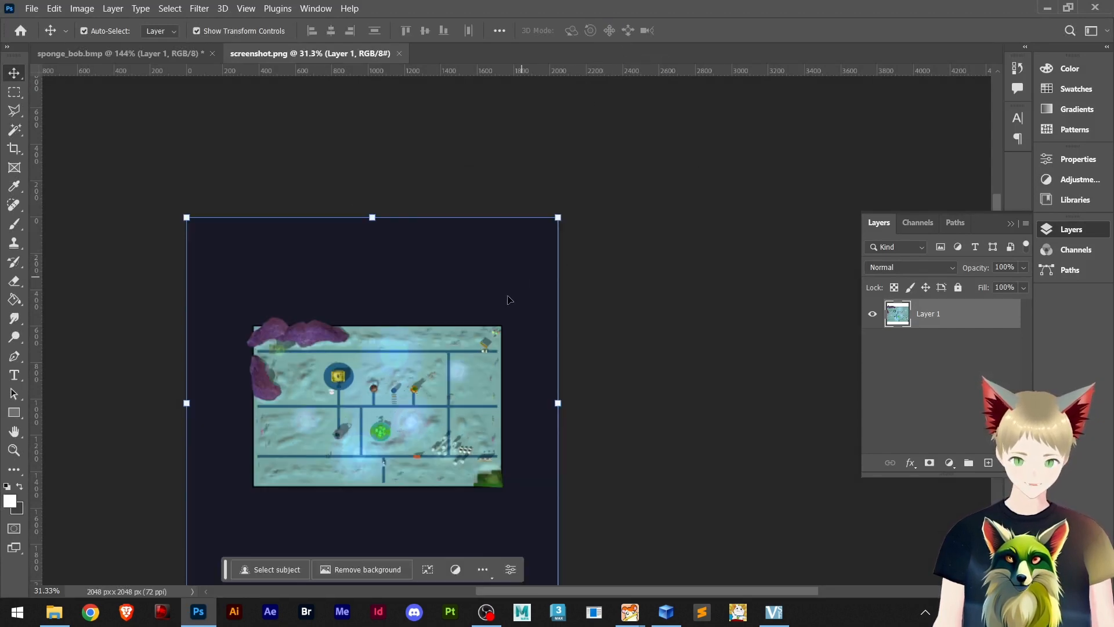
# Fill the dark background around the map in screenshot.png with white using the Paint Bucket
pyautogui.press('z')
pyautogui.click(415, 385)
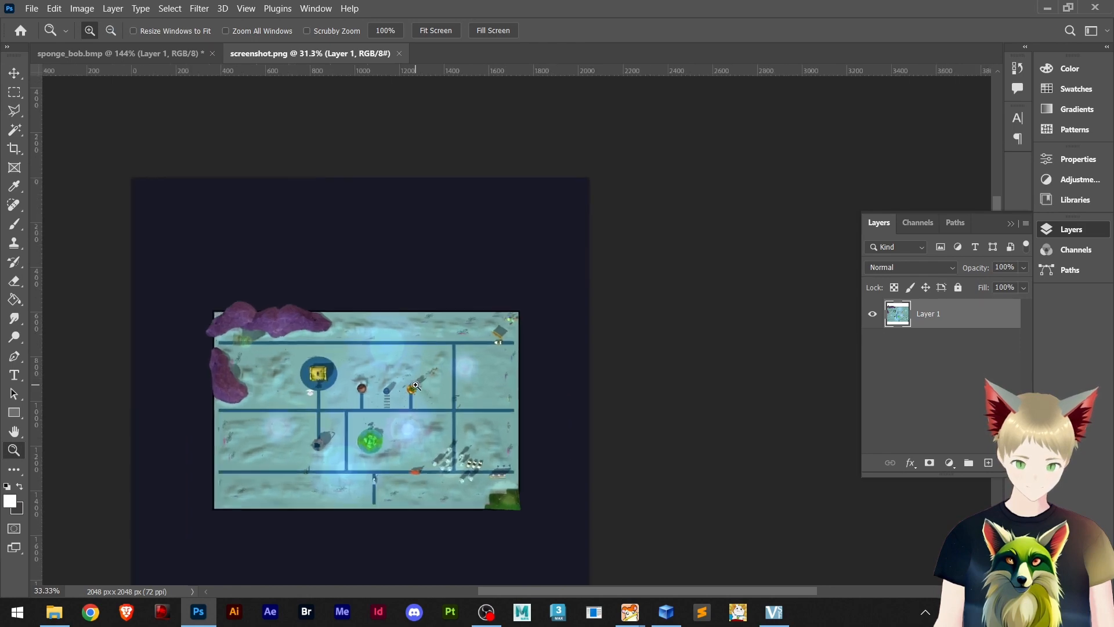
pyautogui.moveTo(416, 385); pyautogui.dragTo(397, 147)
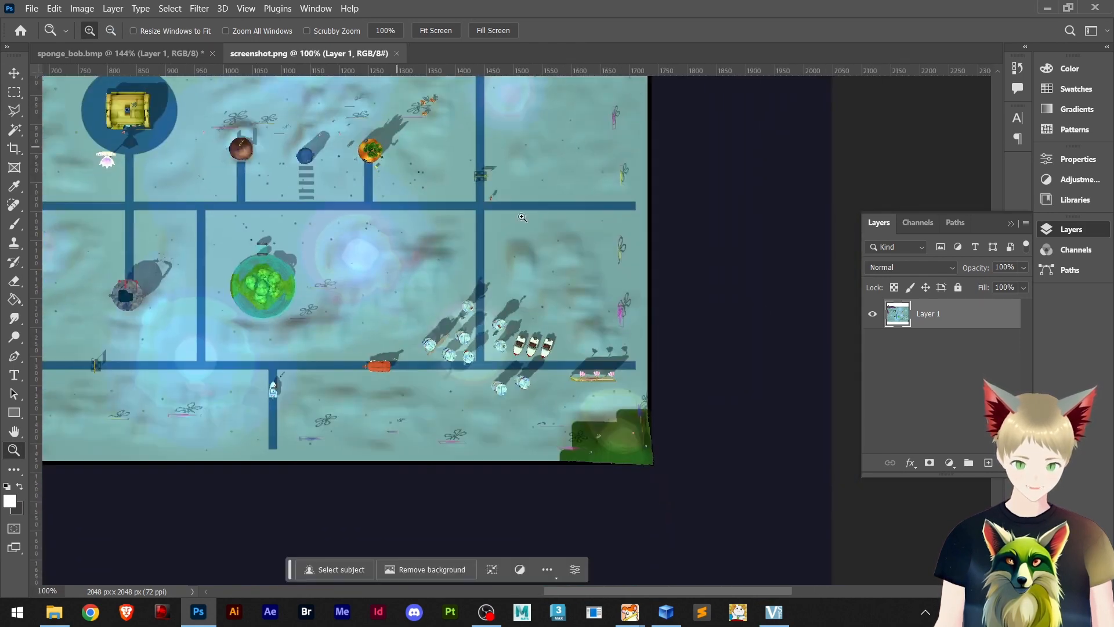
pyautogui.press('g')
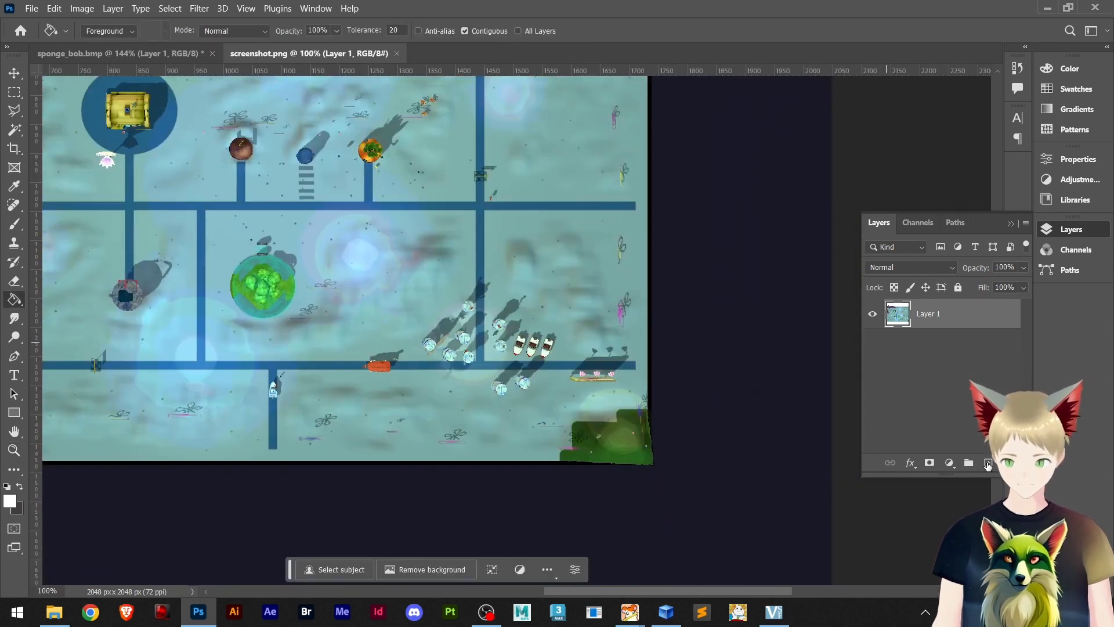
pyautogui.click(685, 335)
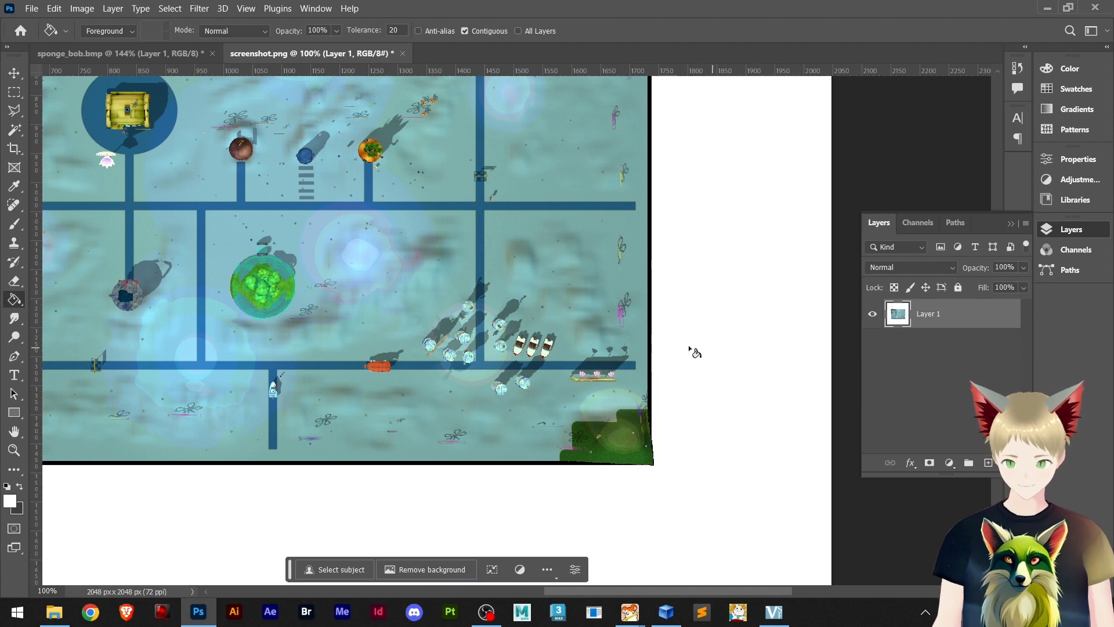
# Place a vertical guide on the map's right outer edge and a horizontal guide on its bottom outer edge
pyautogui.keyDown('alt'); pyautogui.scroll(-3, 690, 351); pyautogui.keyUp('alt')
pyautogui.keyDown('alt'); pyautogui.scroll(10, 667, 409); pyautogui.keyUp('alt')
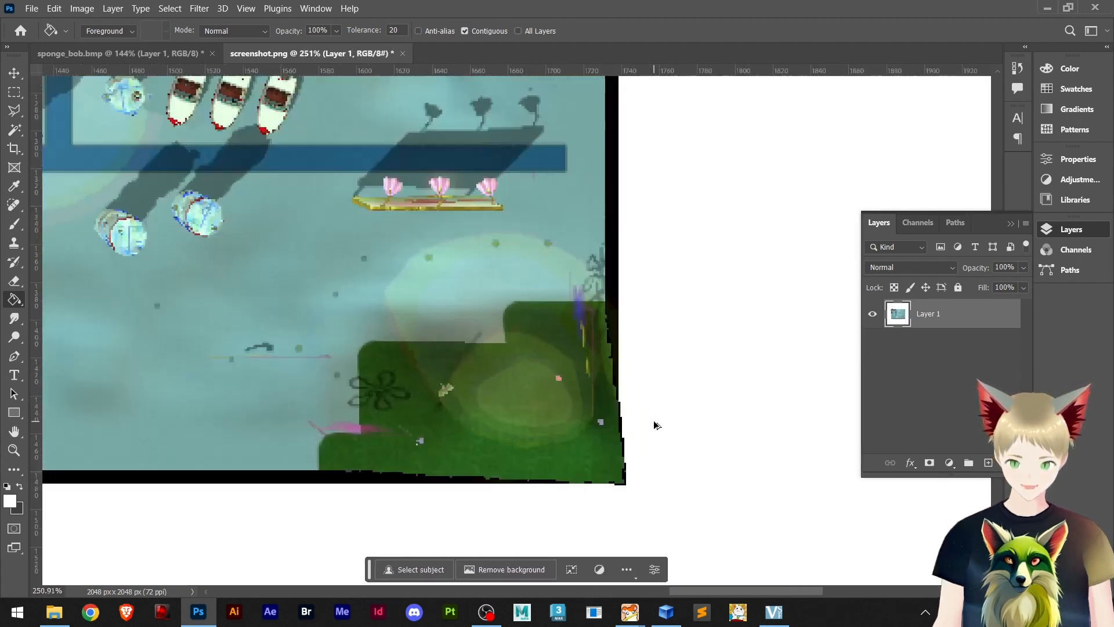
pyautogui.keyDown('alt'); pyautogui.scroll(-3, 643, 416); pyautogui.keyUp('alt')
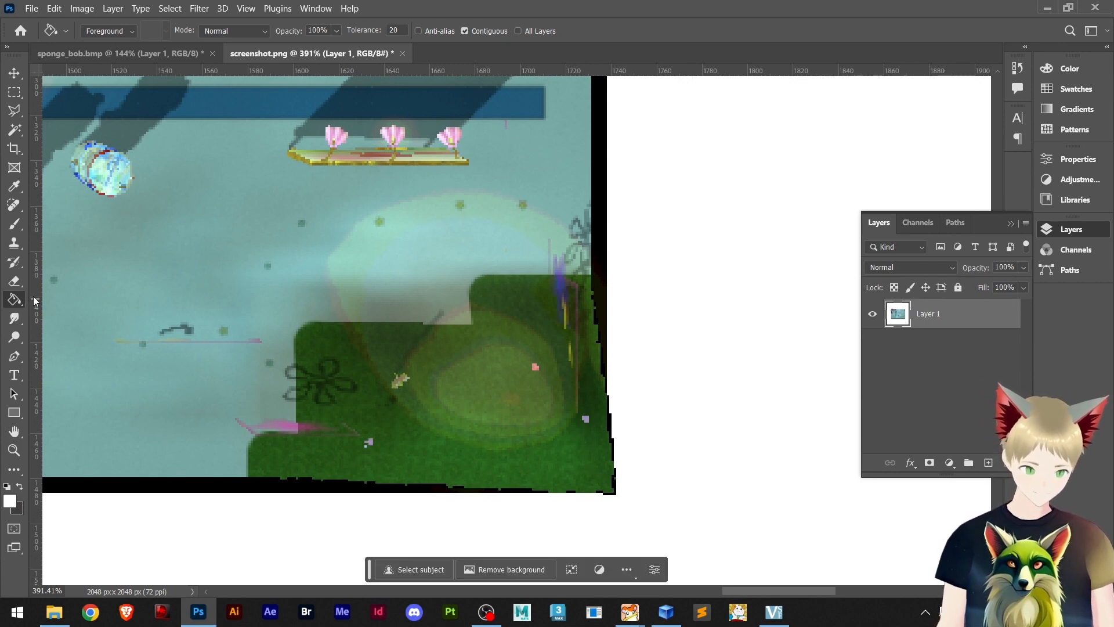
pyautogui.moveTo(33, 300); pyautogui.dragTo(606, 305)
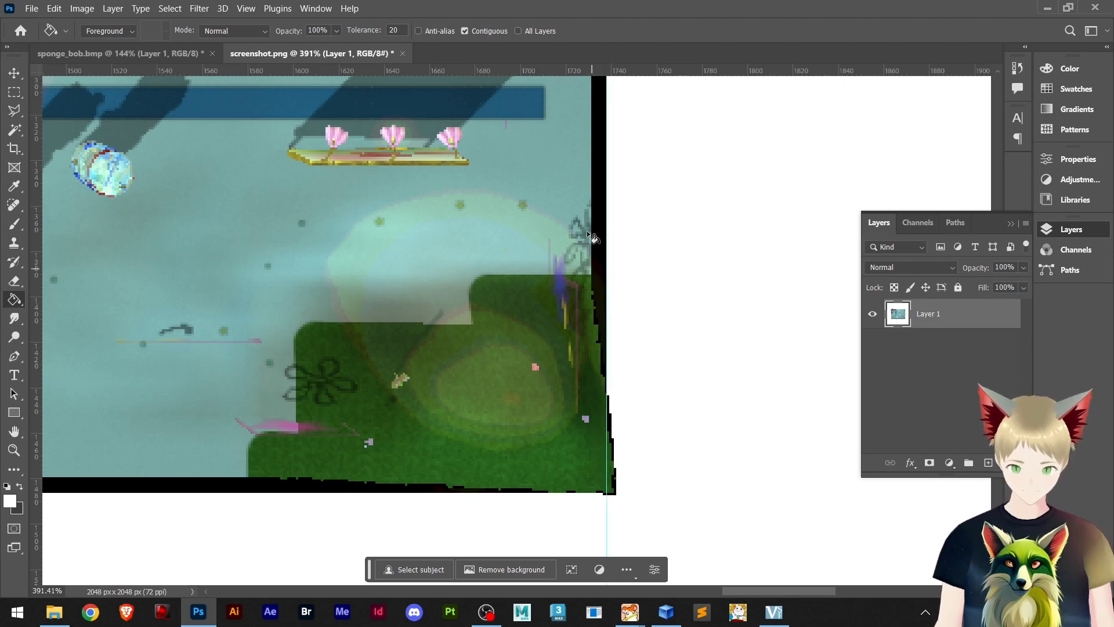
pyautogui.moveTo(592, 66); pyautogui.dragTo(451, 493)
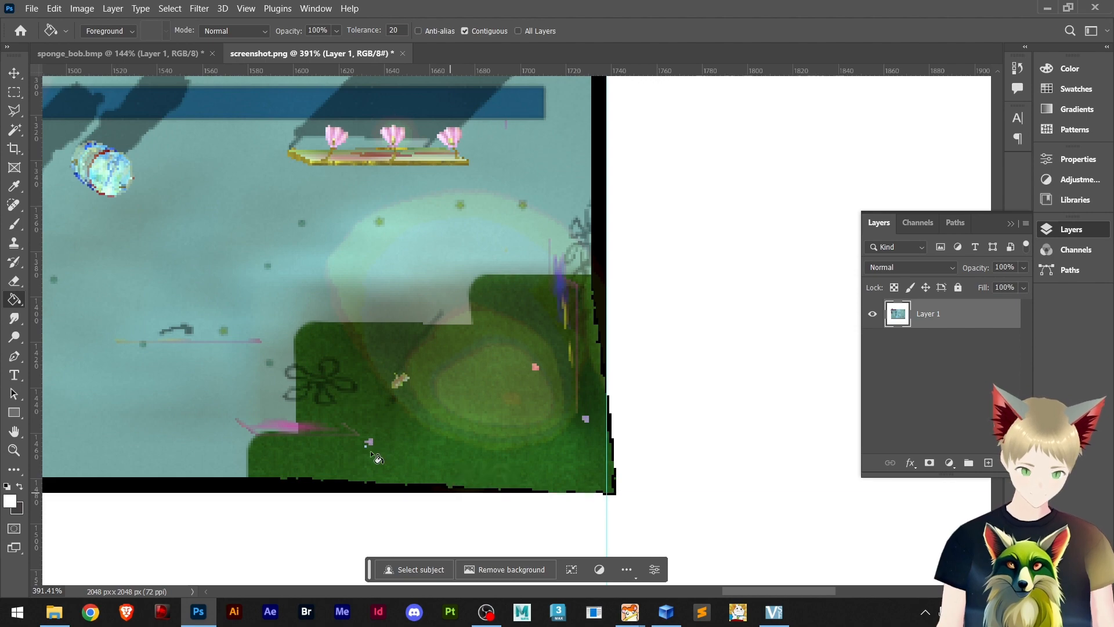
# Place a horizontal guide on the map's top outer edge and a vertical guide on its left outer edge
pyautogui.keyDown('alt'); pyautogui.scroll(-6, 375, 452); pyautogui.keyUp('alt')
pyautogui.moveTo(191, 168); pyautogui.dragTo(618, 449)
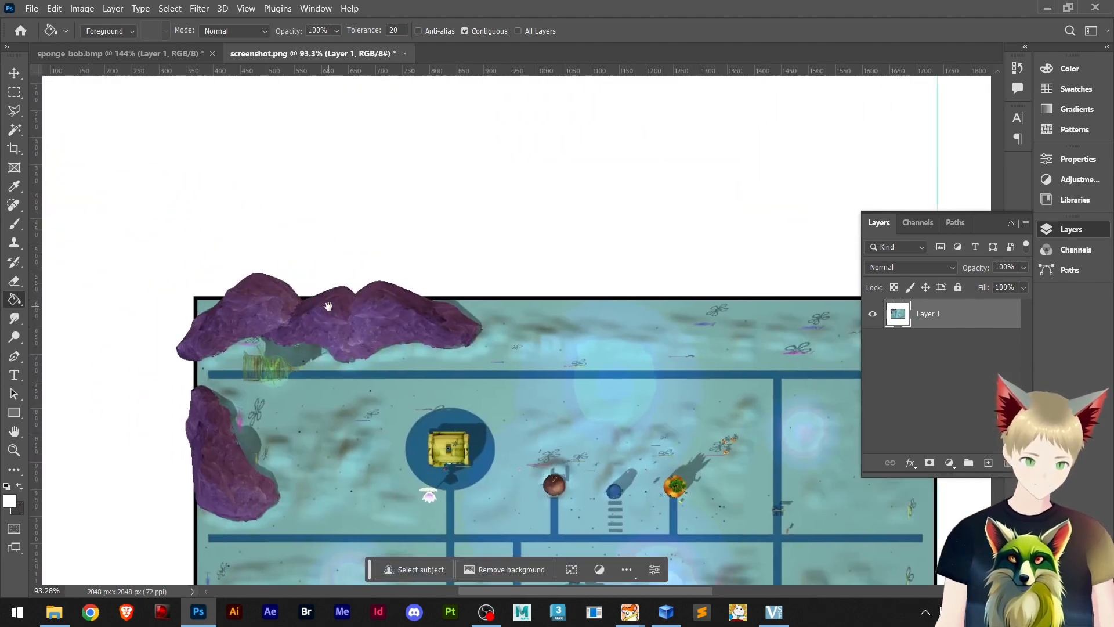
pyautogui.keyDown('alt'); pyautogui.scroll(10, 179, 328); pyautogui.keyUp('alt')
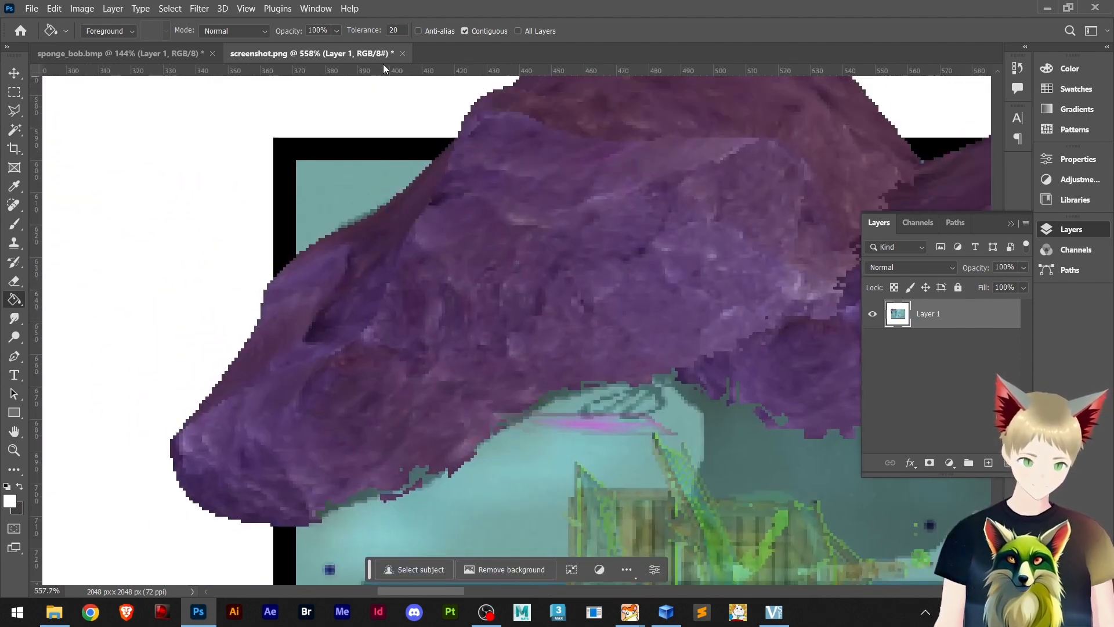
pyautogui.moveTo(383, 69); pyautogui.dragTo(370, 143)
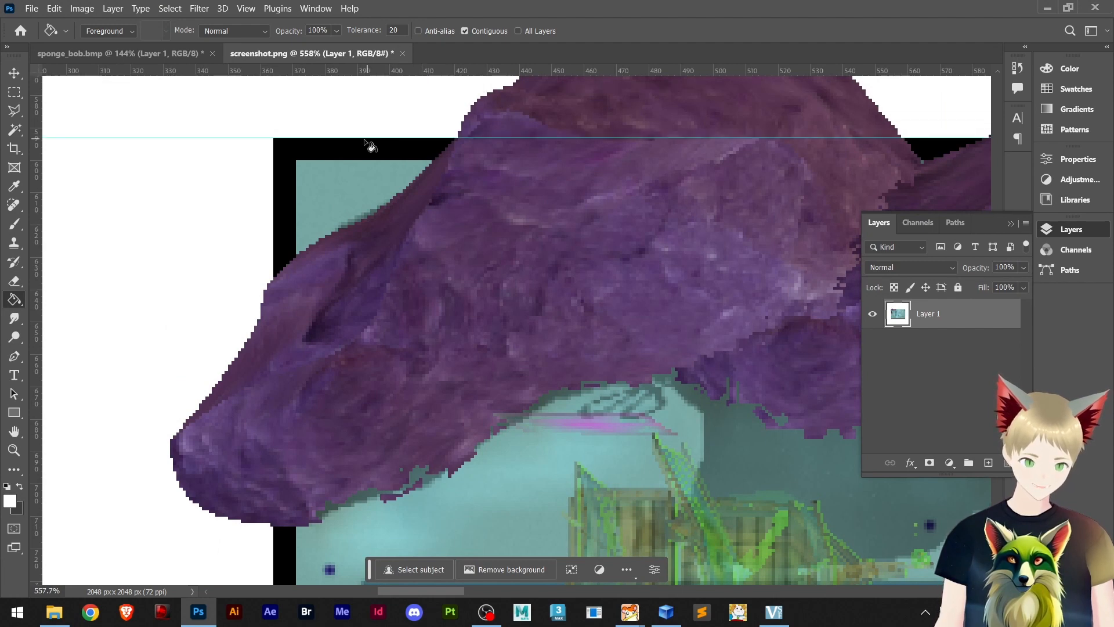
pyautogui.hotkey('ctrl', 'r')
pyautogui.hotkey('ctrl', 'r')
pyautogui.hotkey('ctrl', 'r')
pyautogui.hotkey('ctrl', 'r')
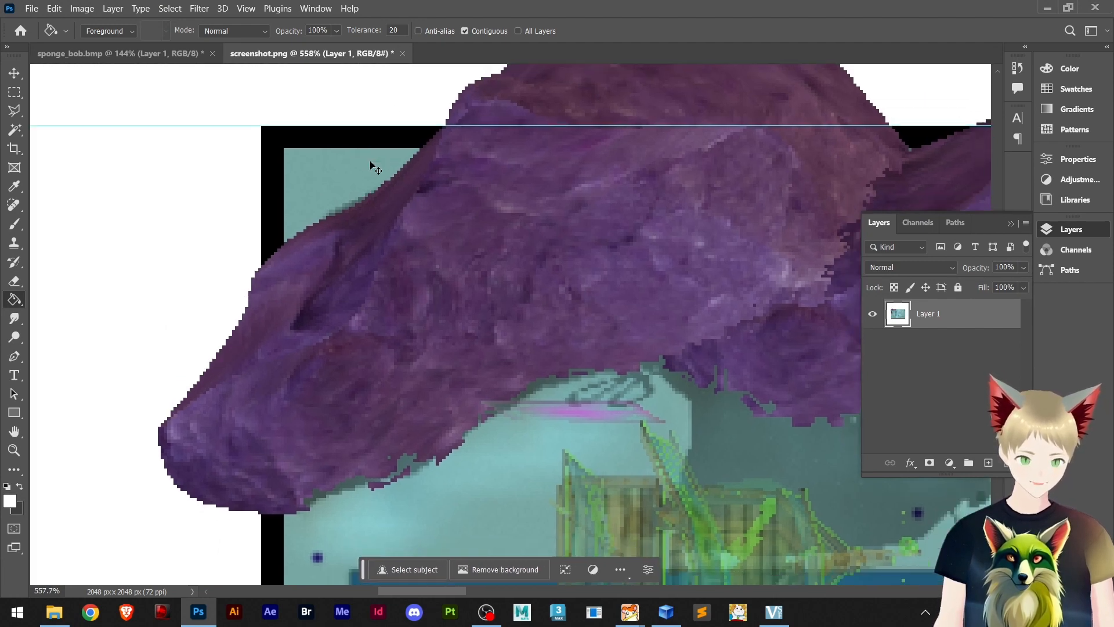
pyautogui.moveTo(36, 203); pyautogui.dragTo(272, 227)
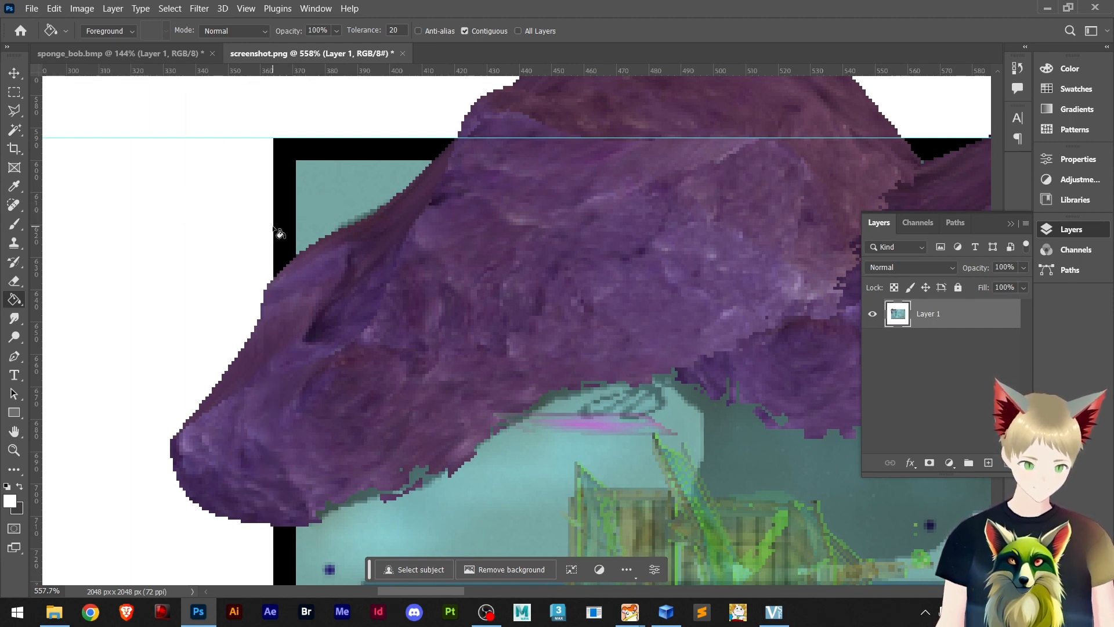
# Select the rectangular map area enclosed by the four guides with the Rectangular Marquee tool
pyautogui.press('m')
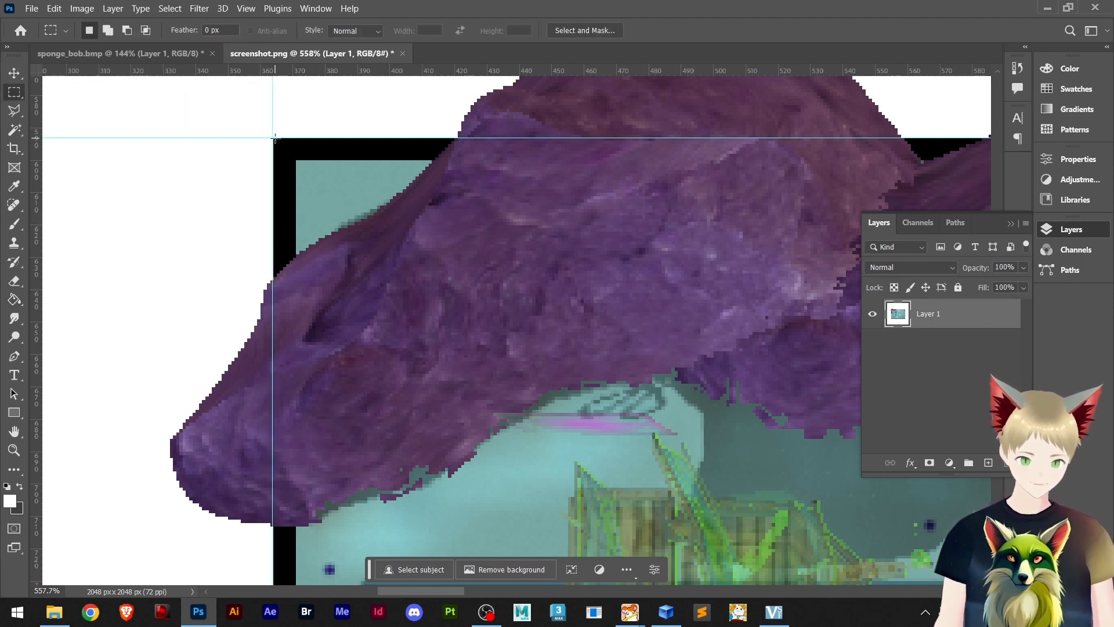
pyautogui.keyDown('alt'); pyautogui.scroll(-10, 400, 205); pyautogui.keyUp('alt')
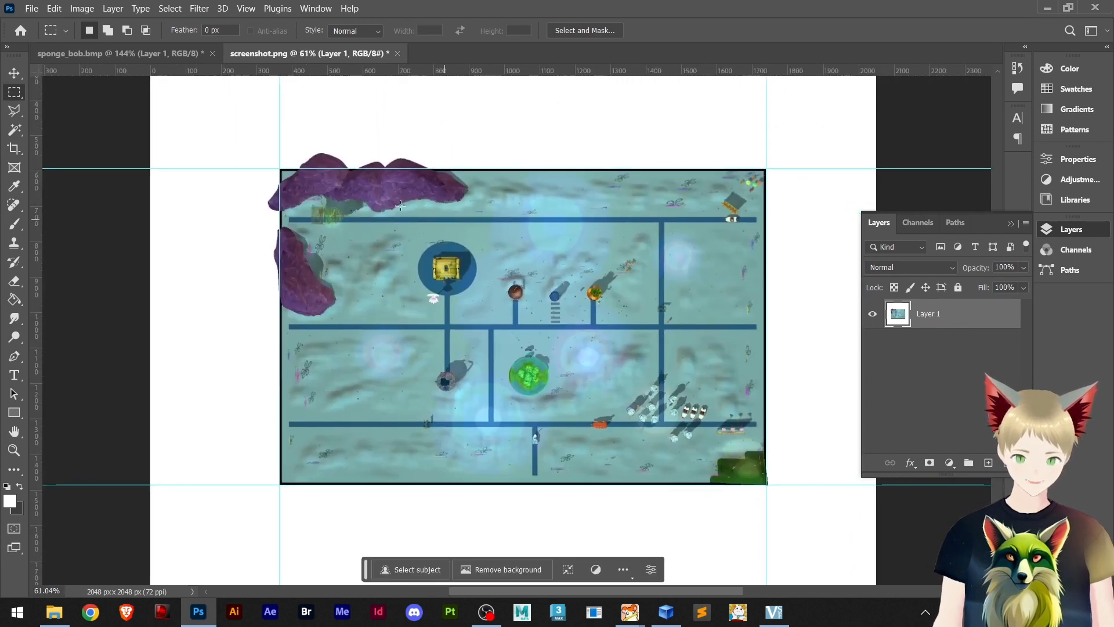
pyautogui.moveTo(279, 168); pyautogui.dragTo(766, 484)
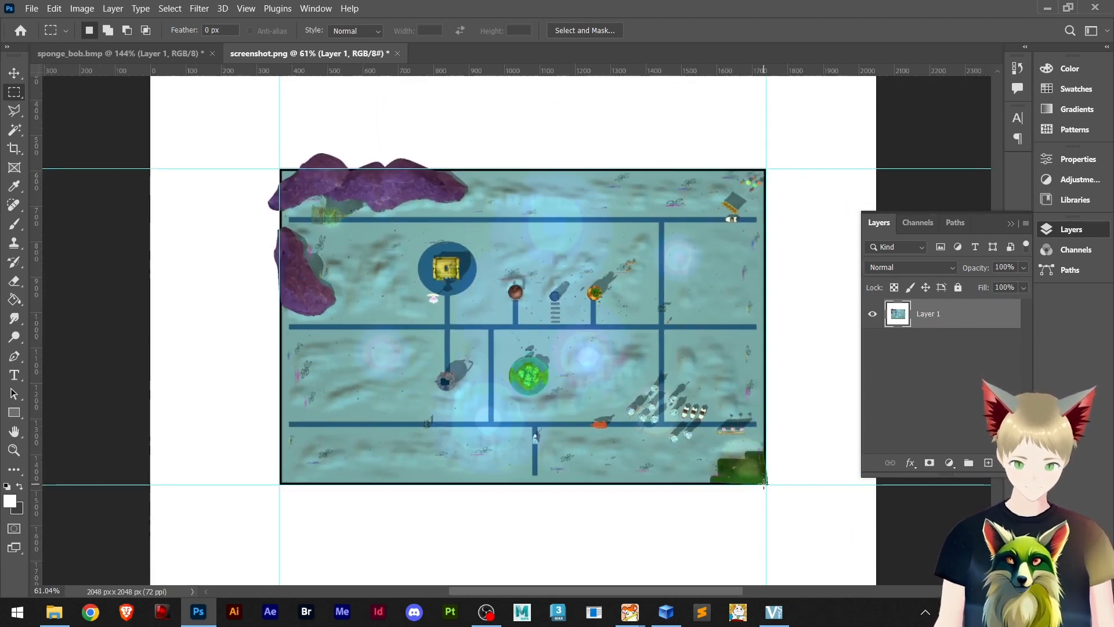
# Delete the previous overlay, Layer 1, from sponge_bob.bmp so only the Background remains
pyautogui.click(130, 51)
pyautogui.keyDown('alt'); pyautogui.scroll(-5, 629, 334); pyautogui.keyUp('alt')
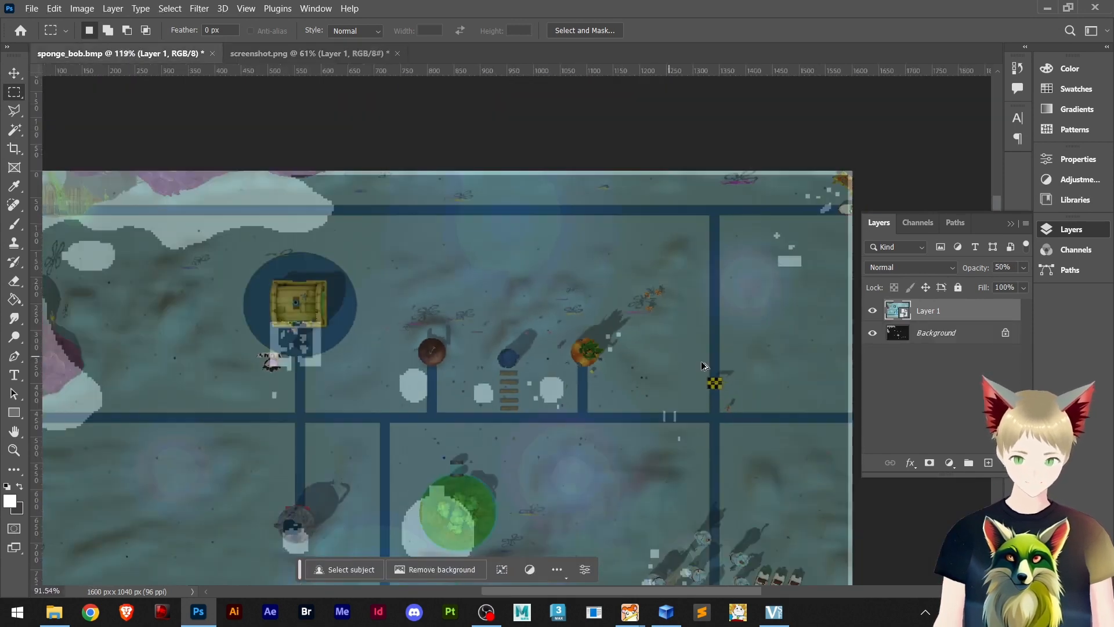
pyautogui.press('Delete')
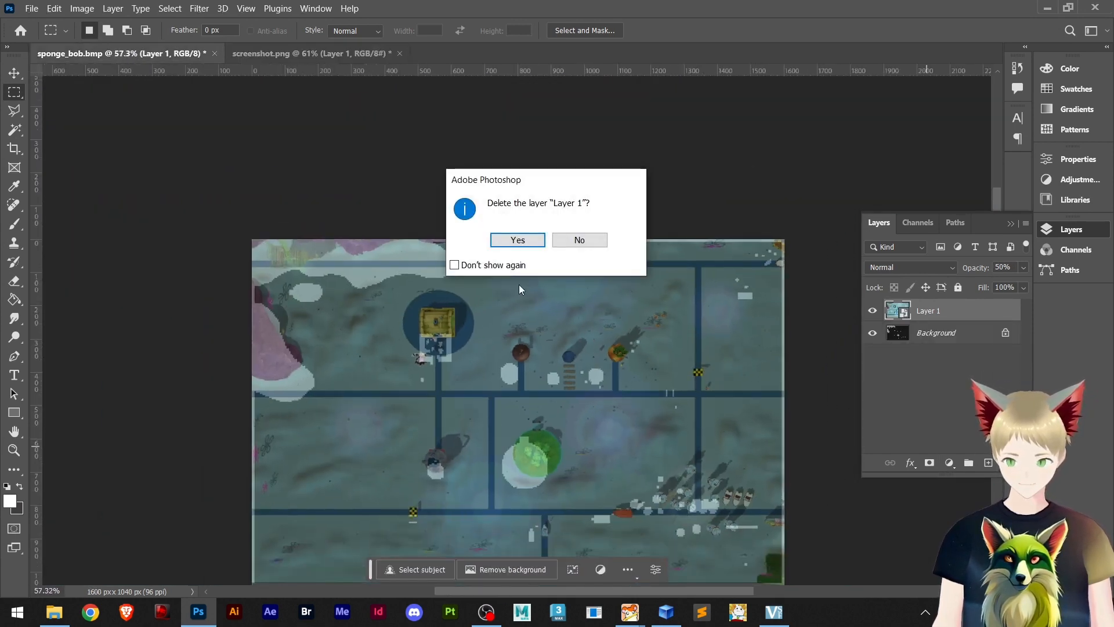
pyautogui.click(516, 242)
pyautogui.hotkey('ctrl', 'v')
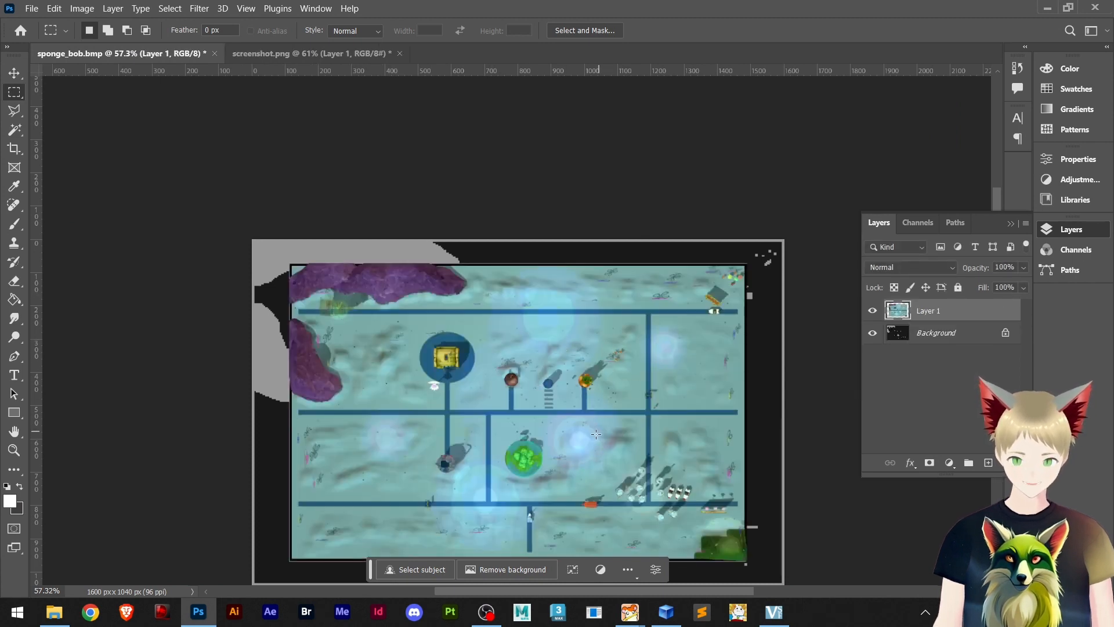
pyautogui.hotkey('ctrl', 'z')
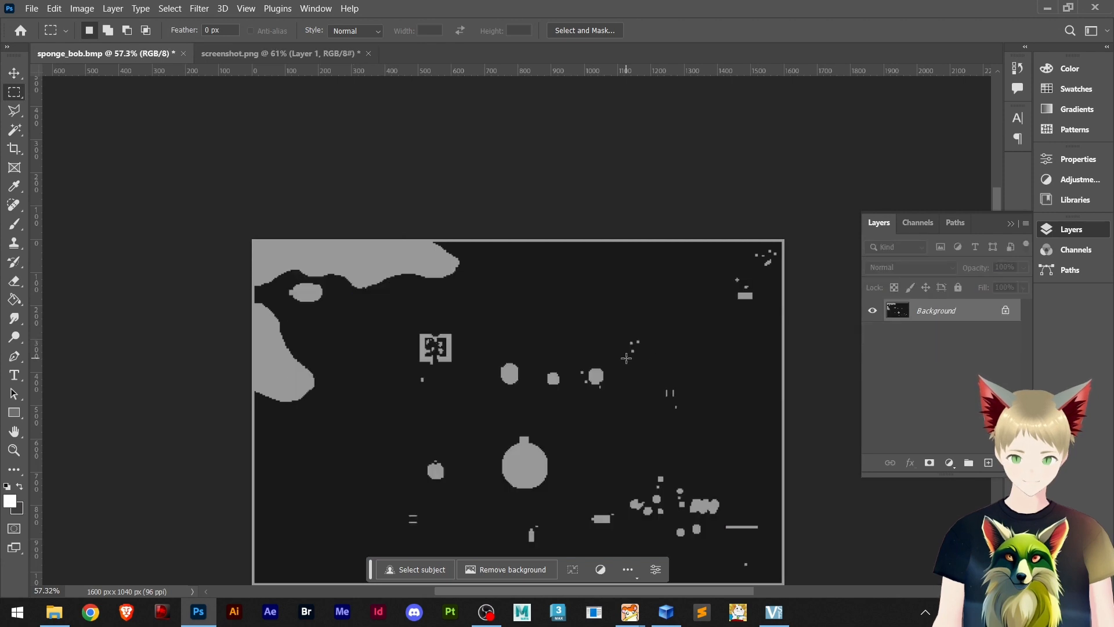
# Resize the sponge_bob.bmp image to half its size, 800 × 520 px
pyautogui.click(81, 8)
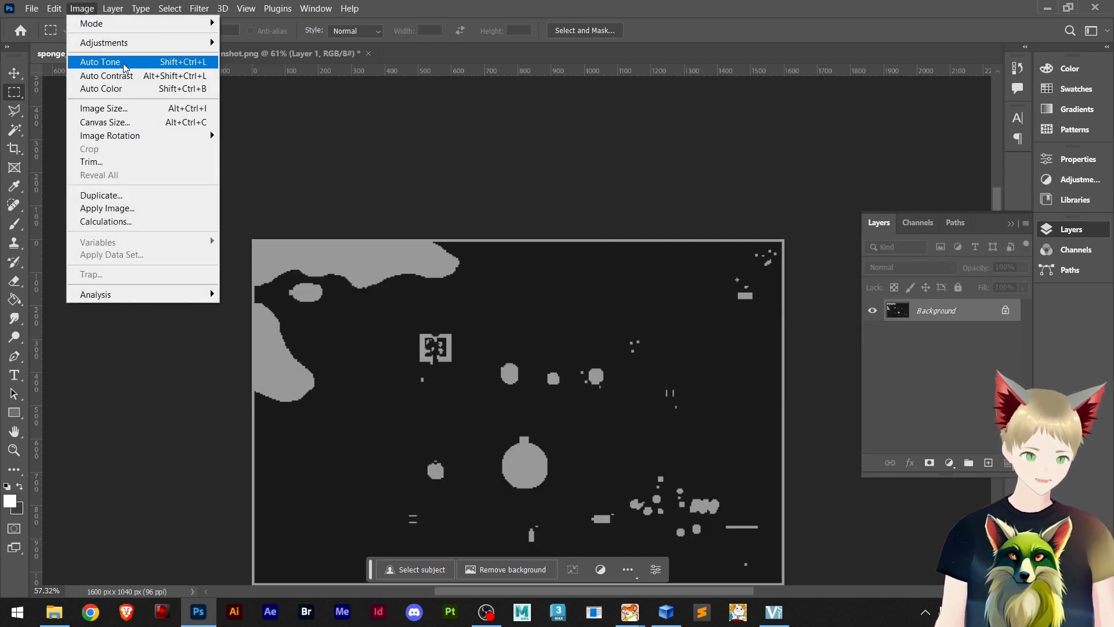
pyautogui.click(129, 110)
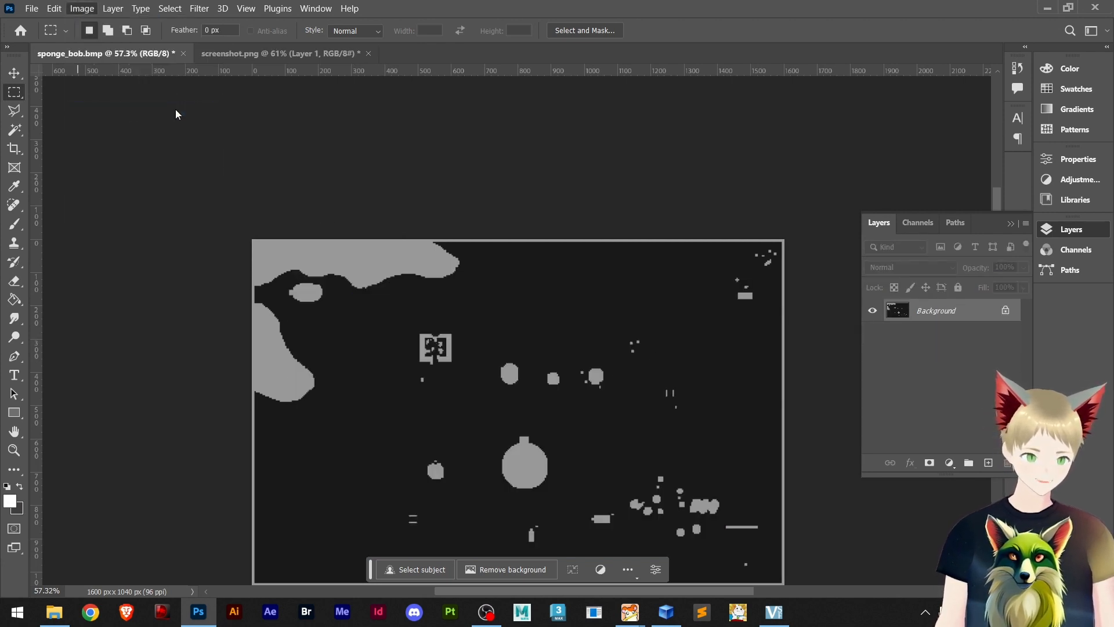
pyautogui.click(663, 189)
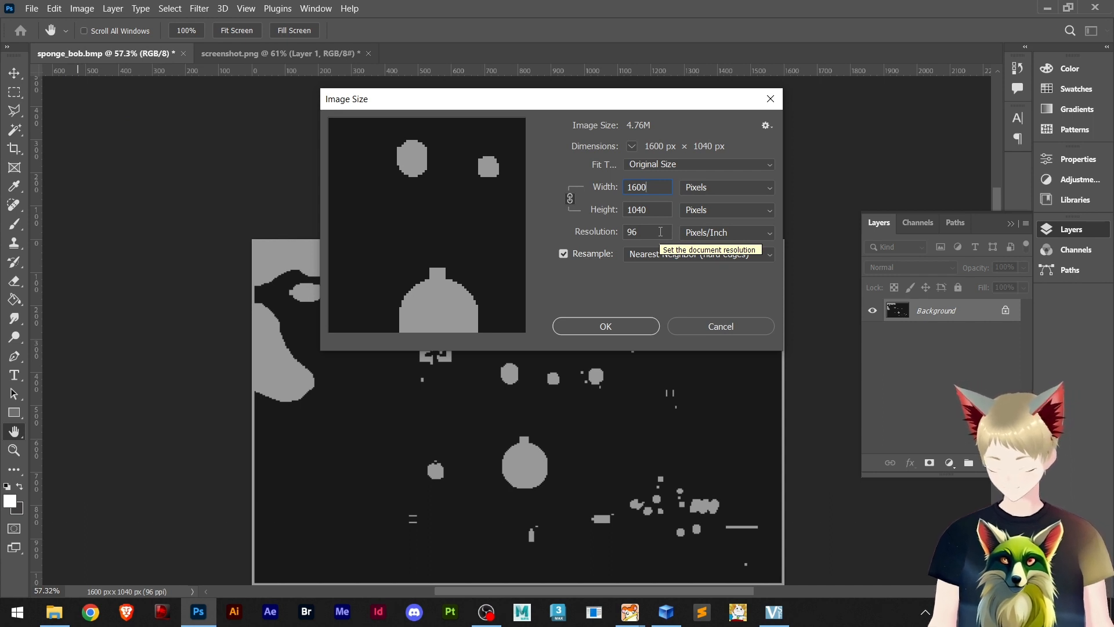
pyautogui.write('/2')
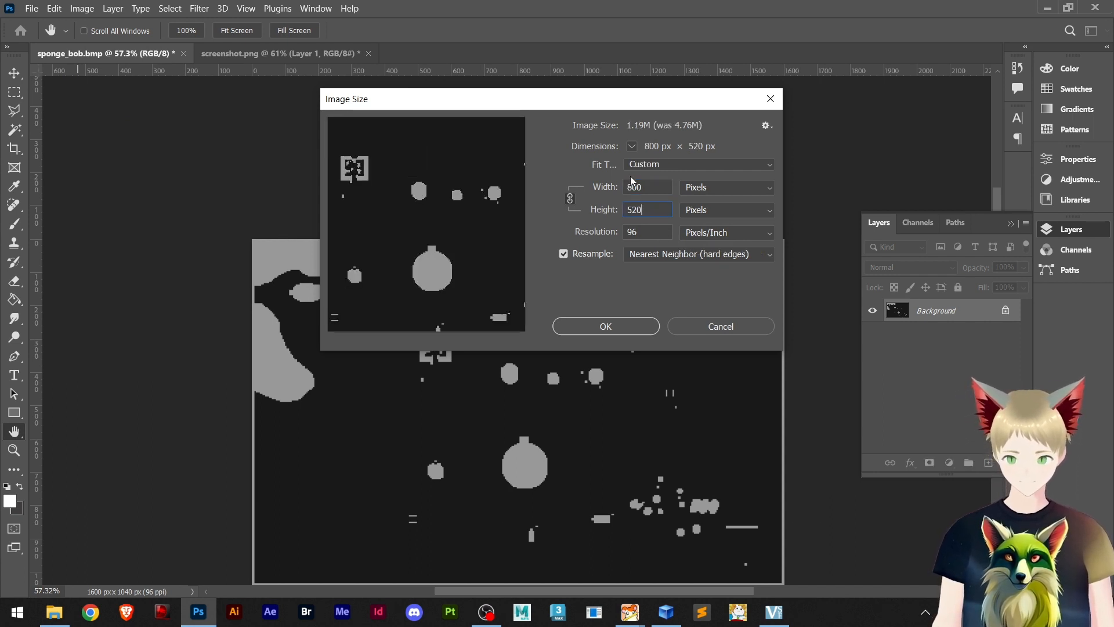
pyautogui.click(603, 326)
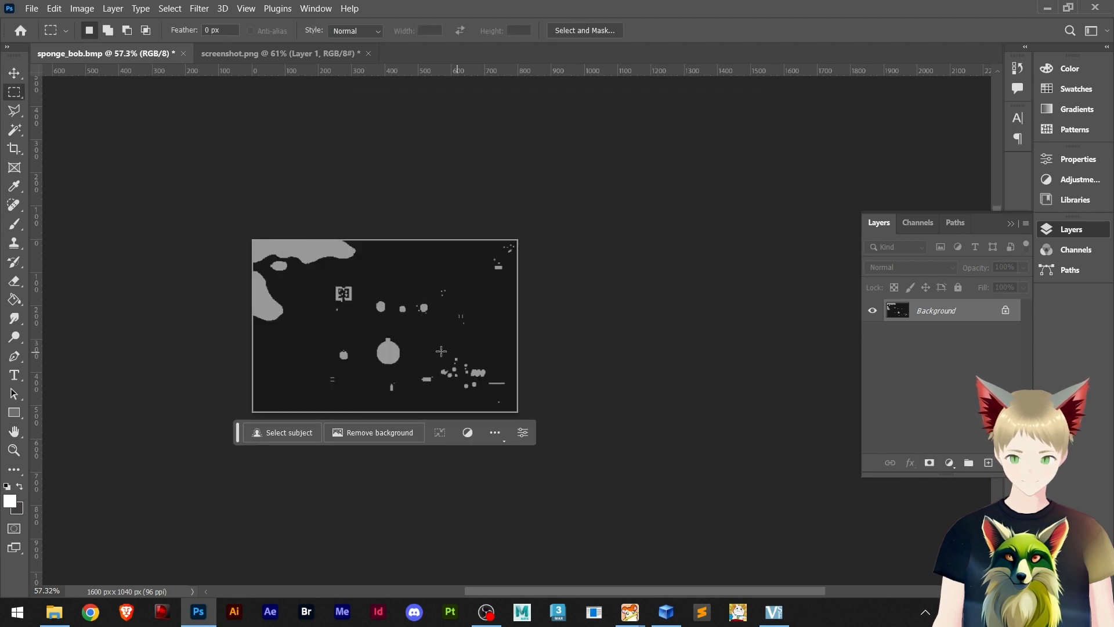
# Paste the copied map screenshot as a new layer above the Background and convert it to a smart object
pyautogui.hotkey('ctrl', 'v')
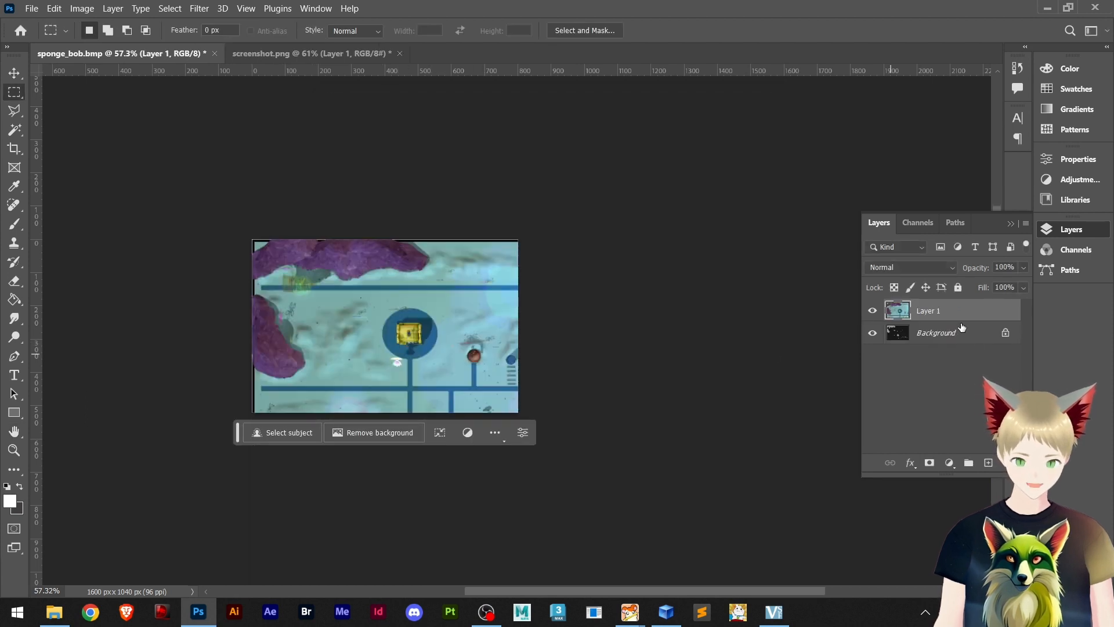
pyautogui.rightClick(929, 313)
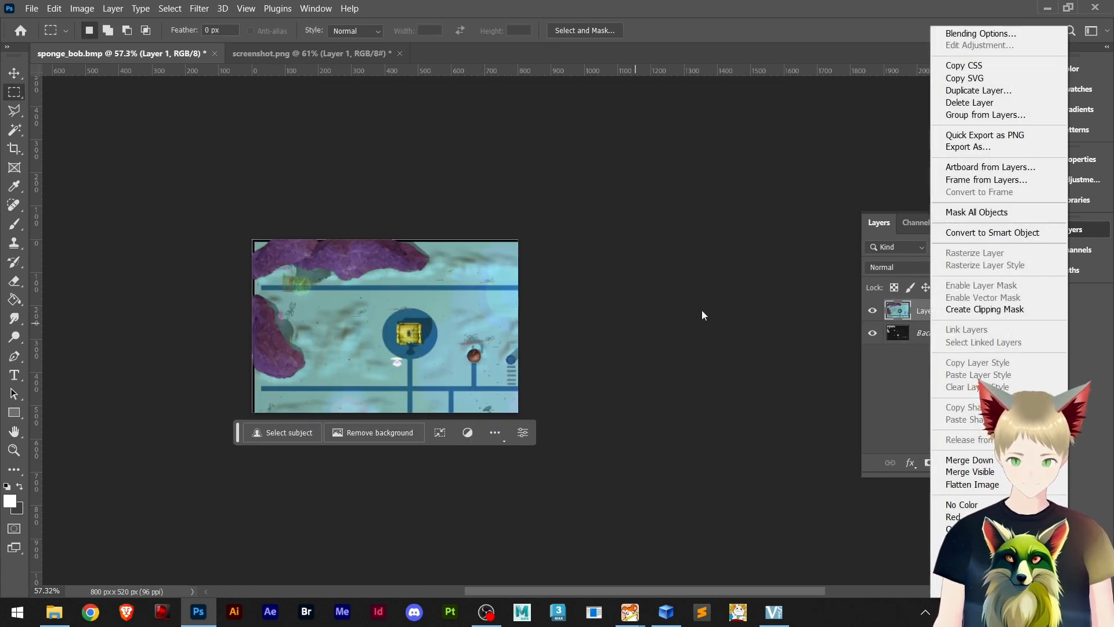
pyautogui.click(999, 235)
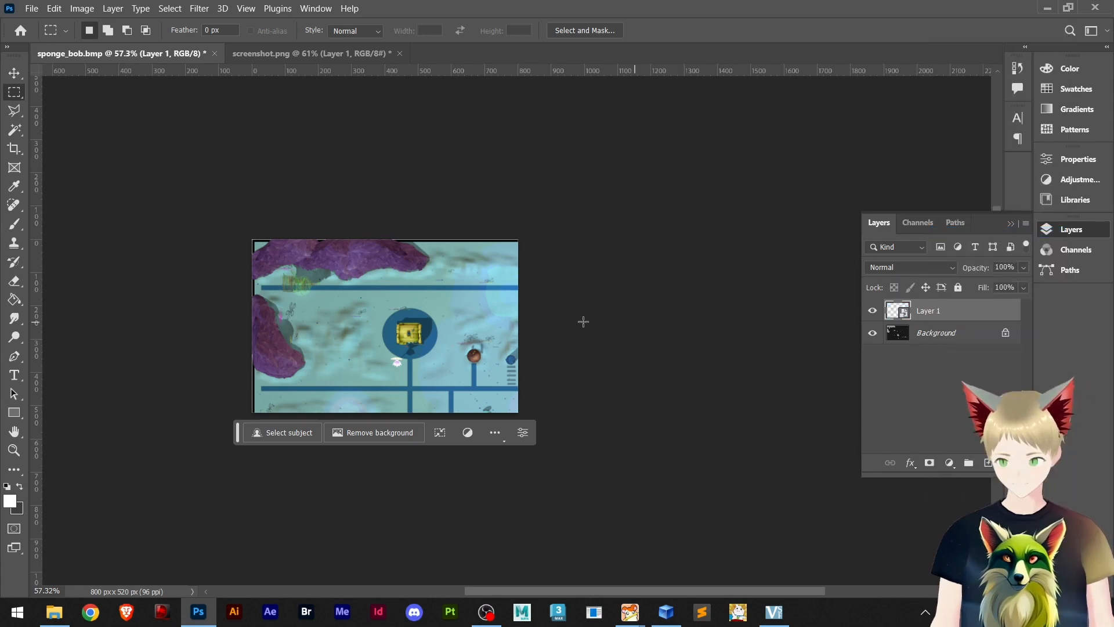
# Scale the pasted map layer to about 58.18% and position it over the canvas
pyautogui.press('v')
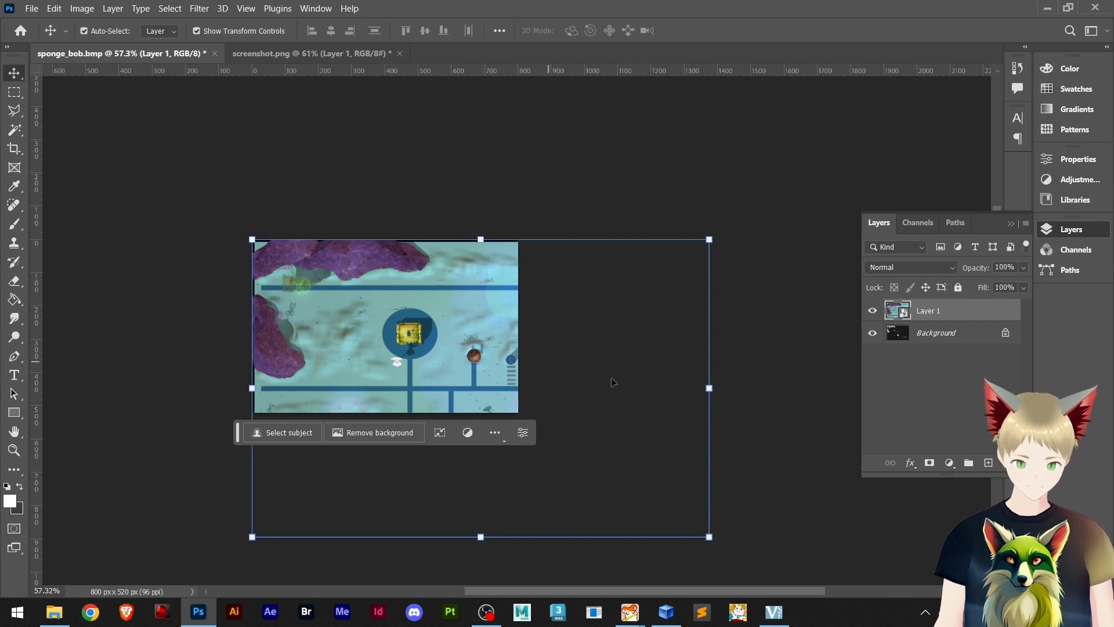
pyautogui.moveTo(709, 388); pyautogui.dragTo(517, 387)
pyautogui.moveTo(443, 343); pyautogui.dragTo(444, 291)
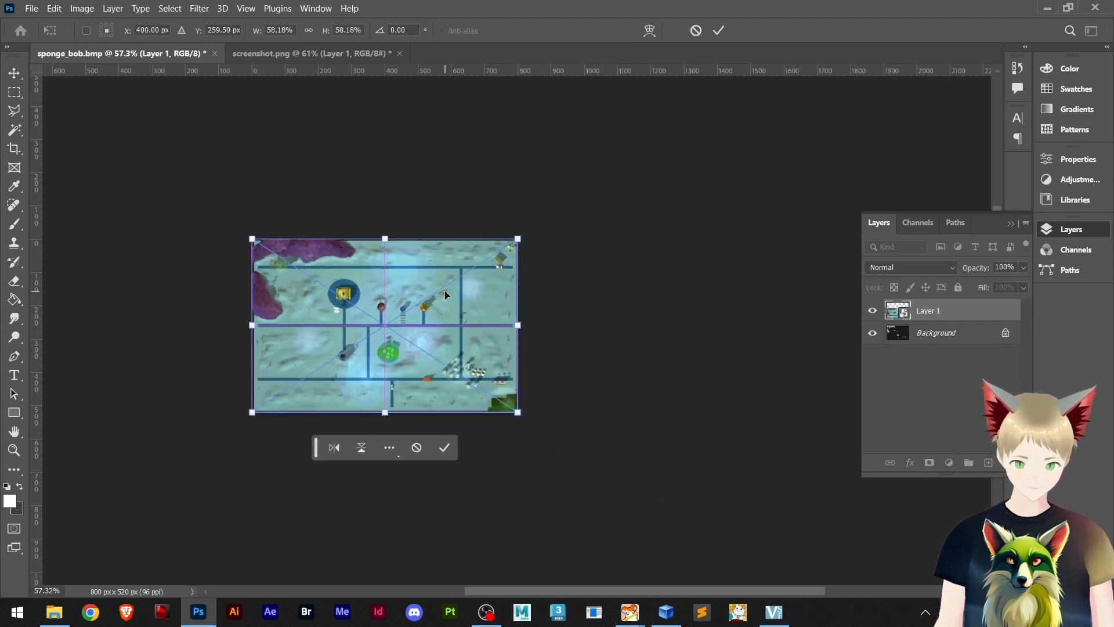
# Set the map layer's opacity to 50% and compare its alignment with the preview underneath
pyautogui.click(1021, 268)
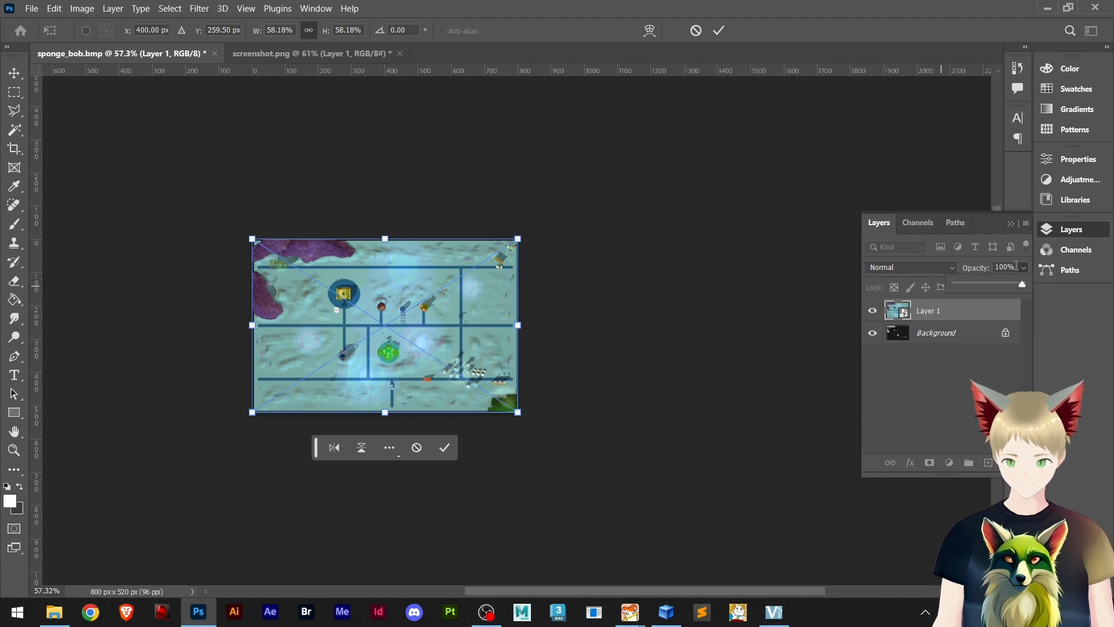
pyautogui.moveTo(1017, 265); pyautogui.dragTo(971, 268)
pyautogui.write('50')
pyautogui.press('Return')
pyautogui.keyDown('alt'); pyautogui.scroll(4, 385, 326); pyautogui.keyUp('alt')
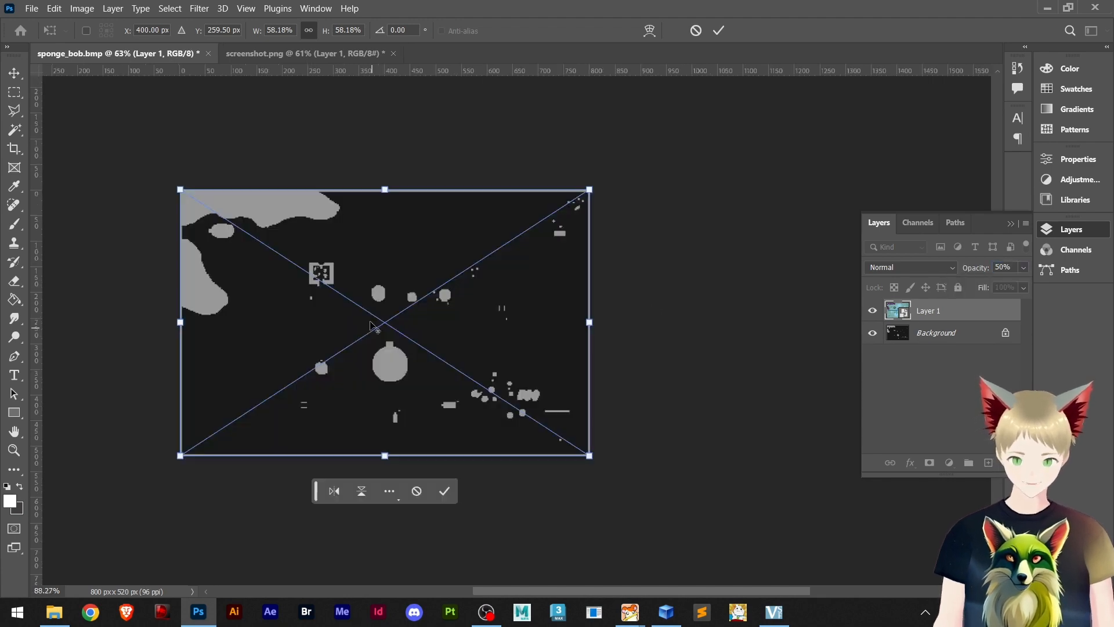
pyautogui.keyDown('alt'); pyautogui.scroll(5, 371, 325); pyautogui.keyUp('alt')
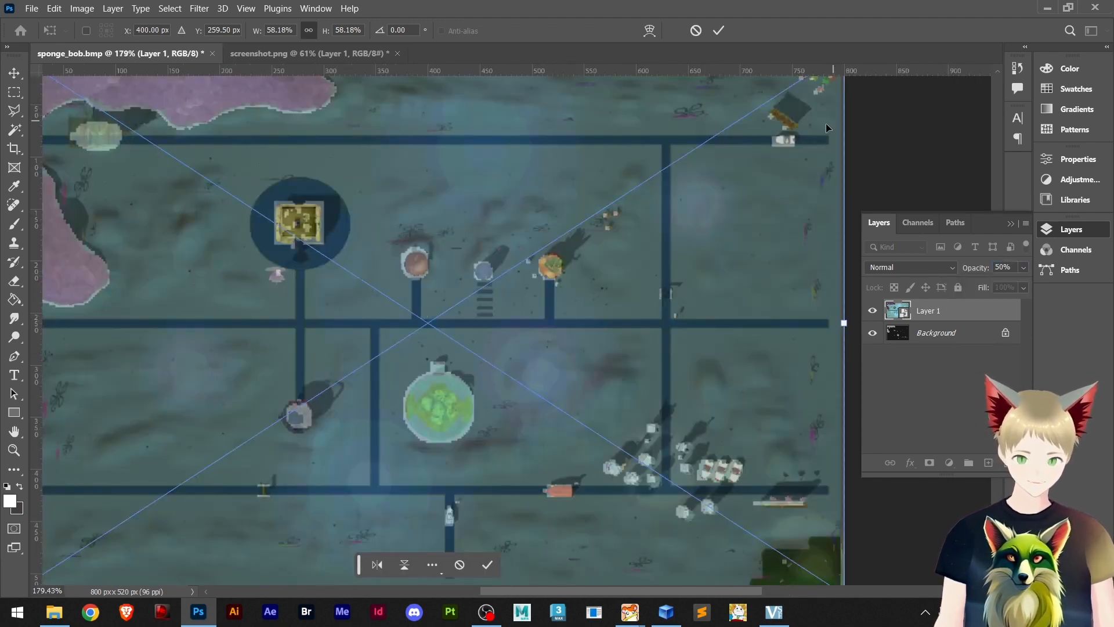
pyautogui.scroll(-3, 413, 296)
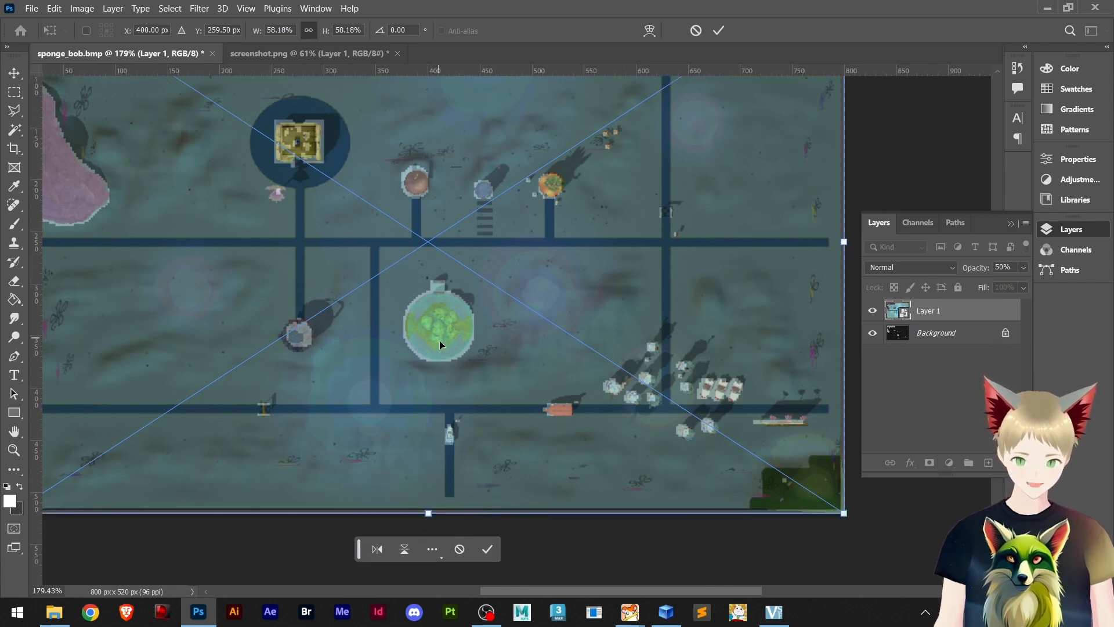
pyautogui.keyDown('alt'); pyautogui.scroll(5, 440, 348); pyautogui.keyUp('alt')
pyautogui.keyDown('alt'); pyautogui.scroll(-6, 437, 348); pyautogui.keyUp('alt')
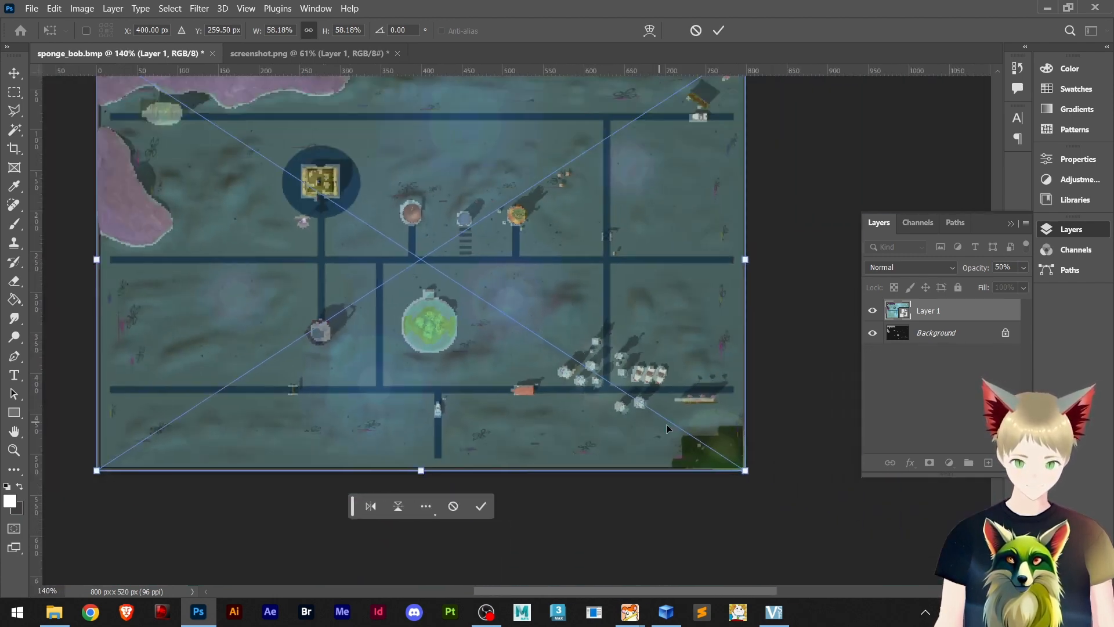
# Fine-tune the map layer's scale to about 58.07%, centred at X 400 px and Y 260 px, and apply the transform
pyautogui.moveTo(751, 258)
pyautogui.mouseDown()
pyautogui.moveTo(716, 263)
pyautogui.moveTo(750, 263)
pyautogui.mouseUp()
pyautogui.scroll(4, 394, 125)
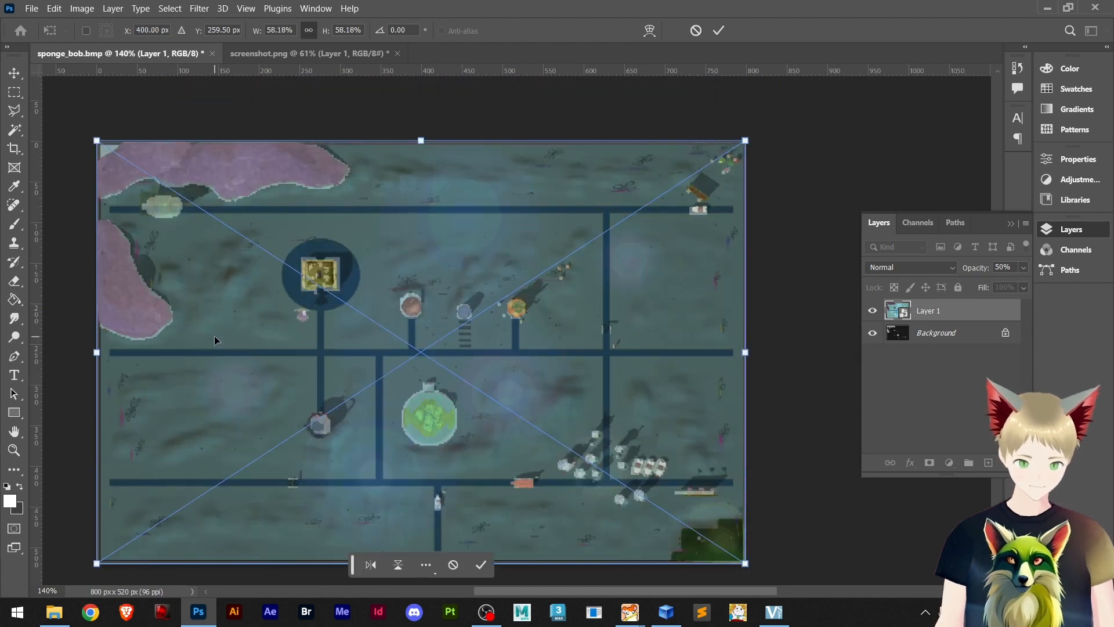
pyautogui.moveTo(428, 151)
pyautogui.mouseDown()
pyautogui.moveTo(421, 123)
pyautogui.moveTo(422, 149)
pyautogui.mouseUp()
pyautogui.scroll(-4, 506, 434)
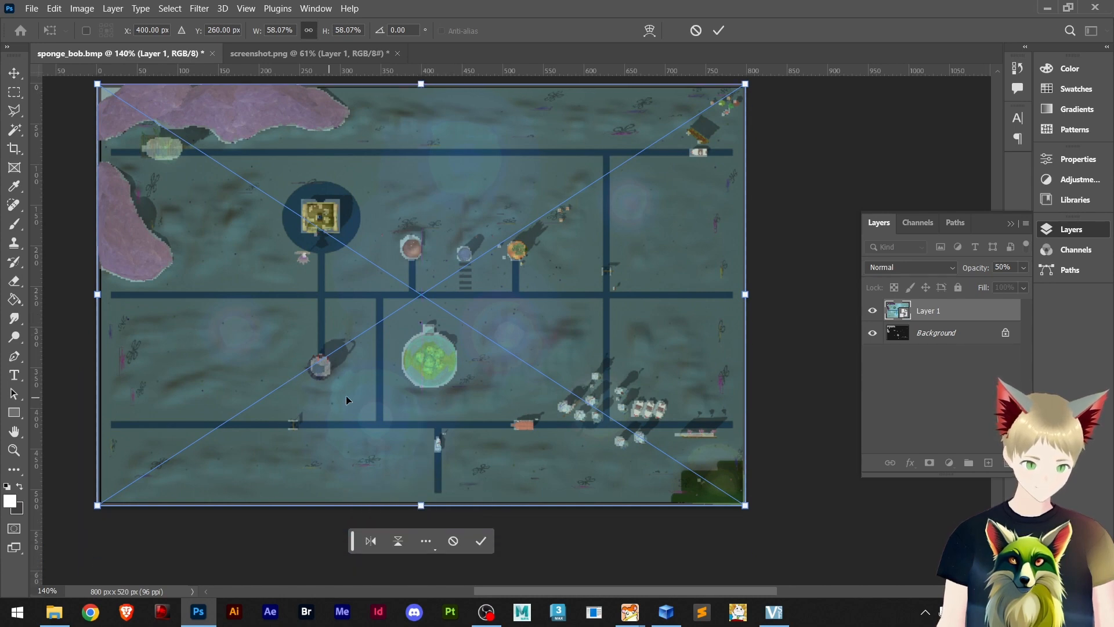
pyautogui.press('Return')
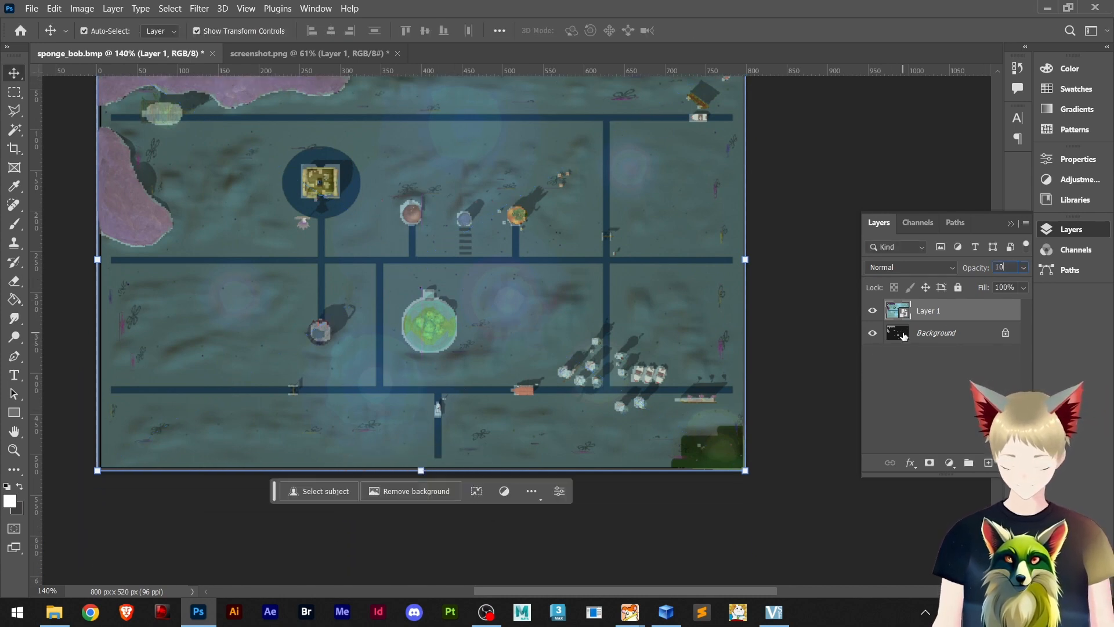
# Set the map layer's opacity back to 100% and deselect the layer to inspect the canvas edges
pyautogui.write('0')
pyautogui.press('Return')
pyautogui.click(788, 310)
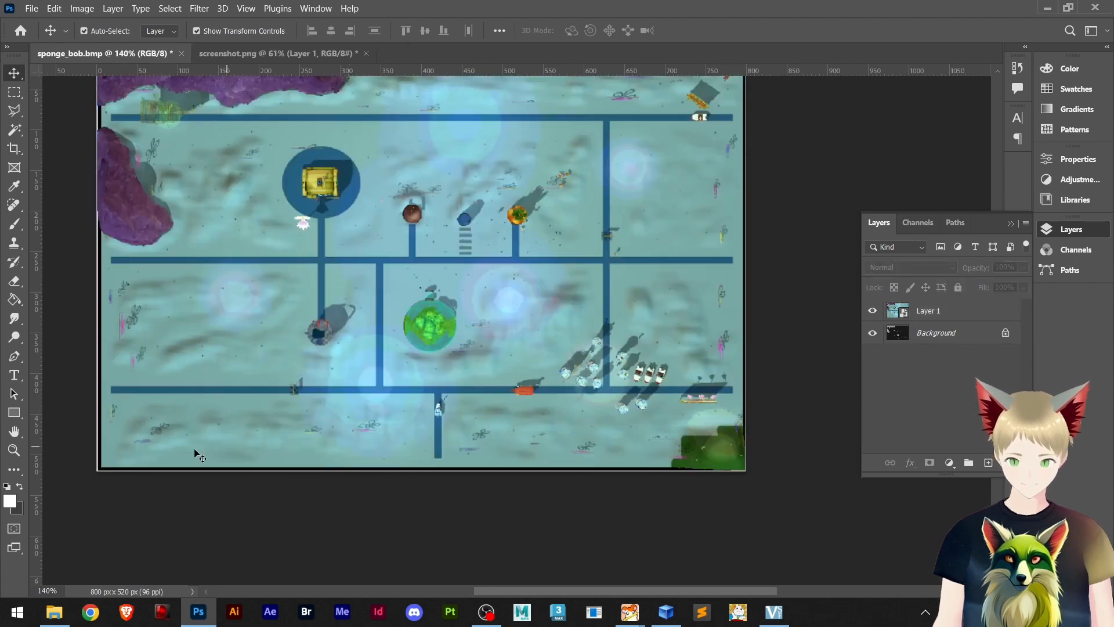
pyautogui.scroll(5, 160, 299)
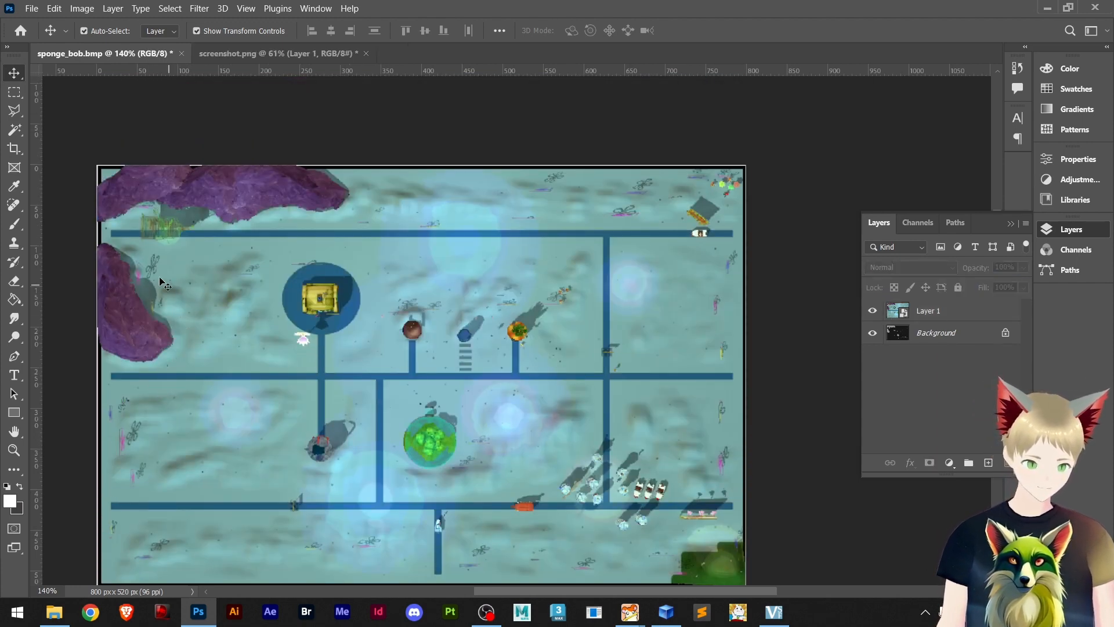
# Enlarge the map layer slightly beyond the canvas's upper-left corner to cover the pale border there
pyautogui.hotkey('ctrl', '+')
pyautogui.keyDown('alt'); pyautogui.scroll(10, 89, 179); pyautogui.keyUp('alt')
pyautogui.moveTo(145, 219); pyautogui.dragTo(348, 325)
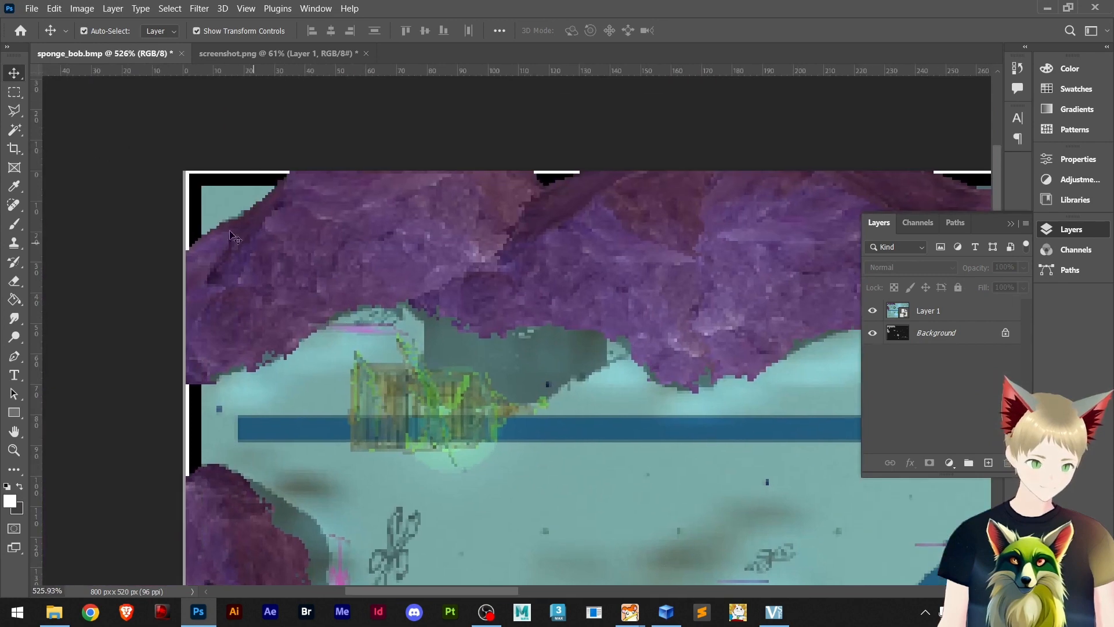
pyautogui.click(219, 226)
pyautogui.moveTo(185, 170); pyautogui.dragTo(179, 167)
pyautogui.press('Return')
# Enlarge the map layer slightly outward at the canvas's lower-right corner to cover the remaining pale border
pyautogui.scroll(-20, 270, 299)
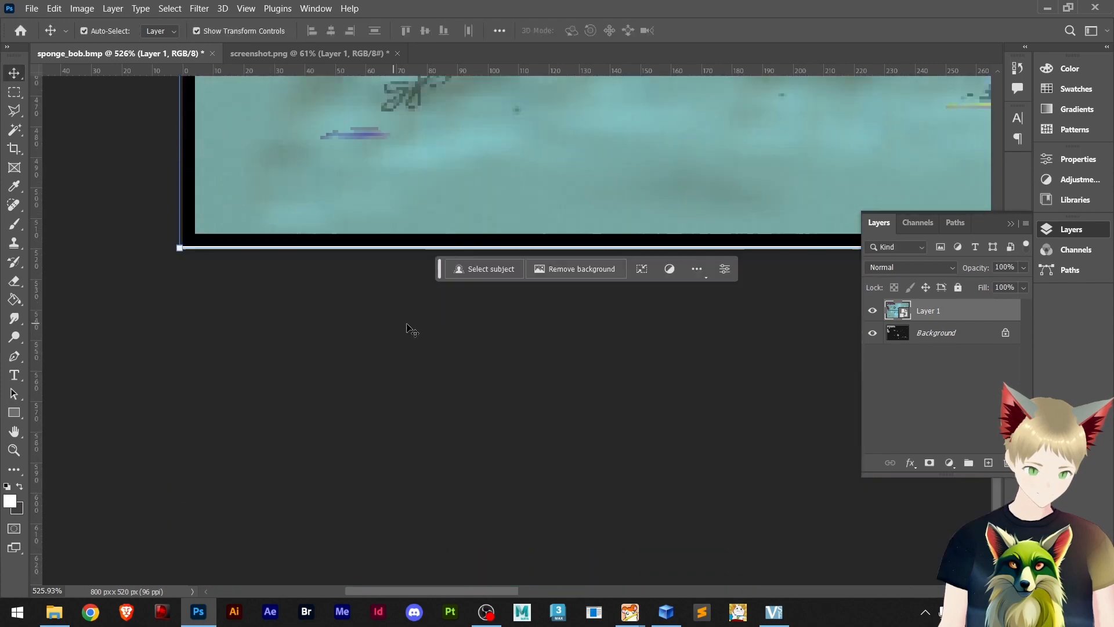
pyautogui.scroll(-1, 410, 326)
pyautogui.moveTo(376, 278); pyautogui.dragTo(3, 333)
pyautogui.moveTo(855, 325); pyautogui.dragTo(136, 331)
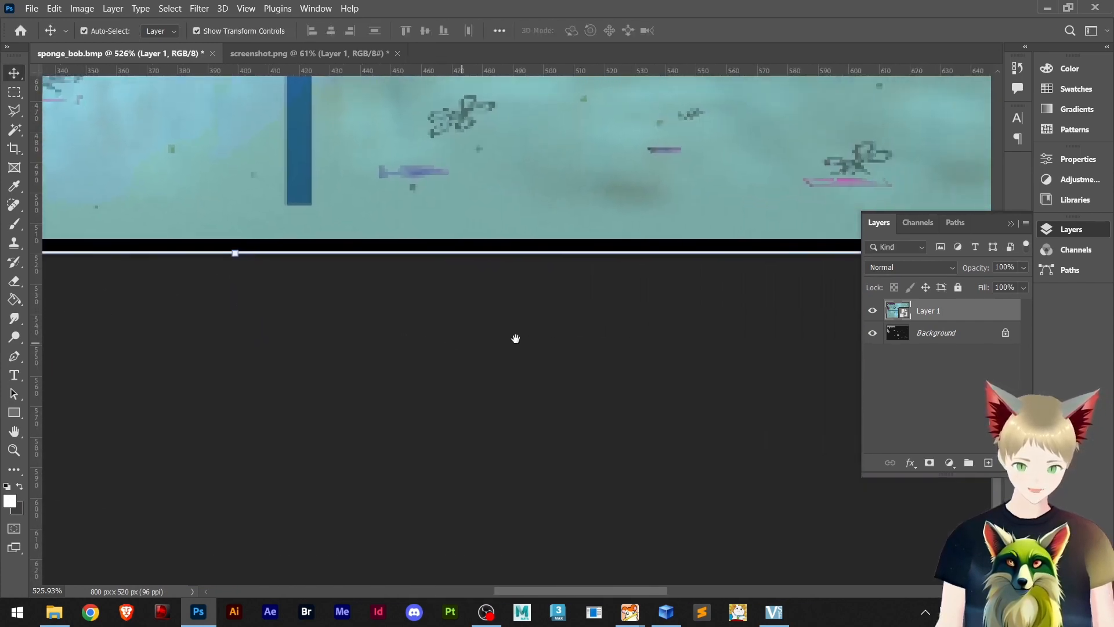
pyautogui.moveTo(661, 303); pyautogui.dragTo(266, 354)
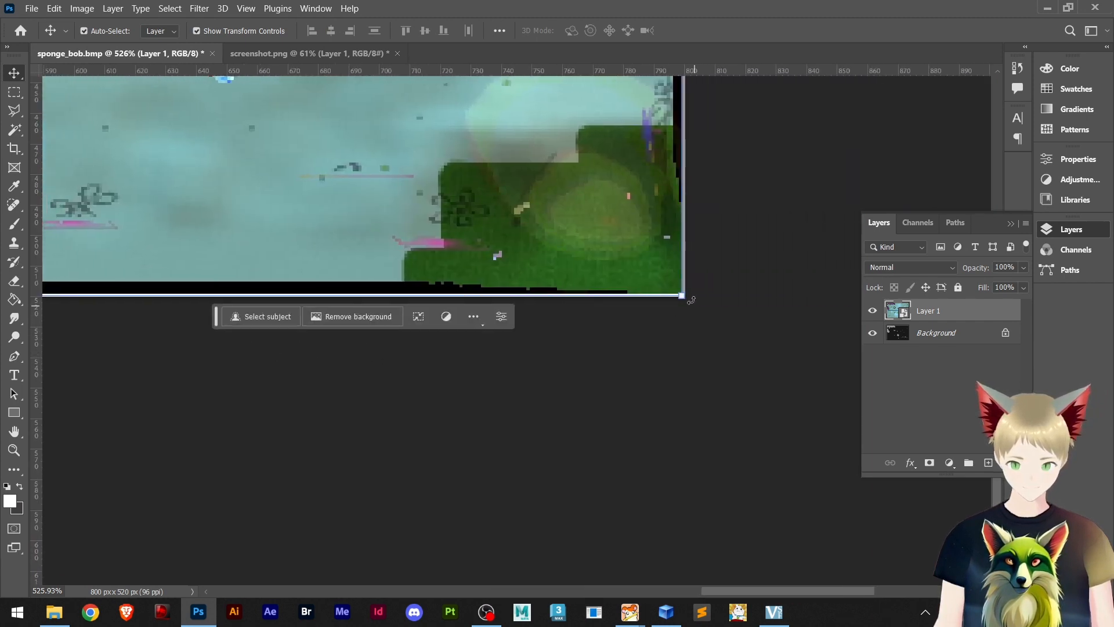
pyautogui.moveTo(682, 295); pyautogui.dragTo(684, 296)
pyautogui.press('Return')
# Examine at 50% layer opacity how the map's objects line up with the preview shapes across the map's right half
pyautogui.keyDown('alt'); pyautogui.scroll(-3, 493, 263); pyautogui.keyUp('alt')
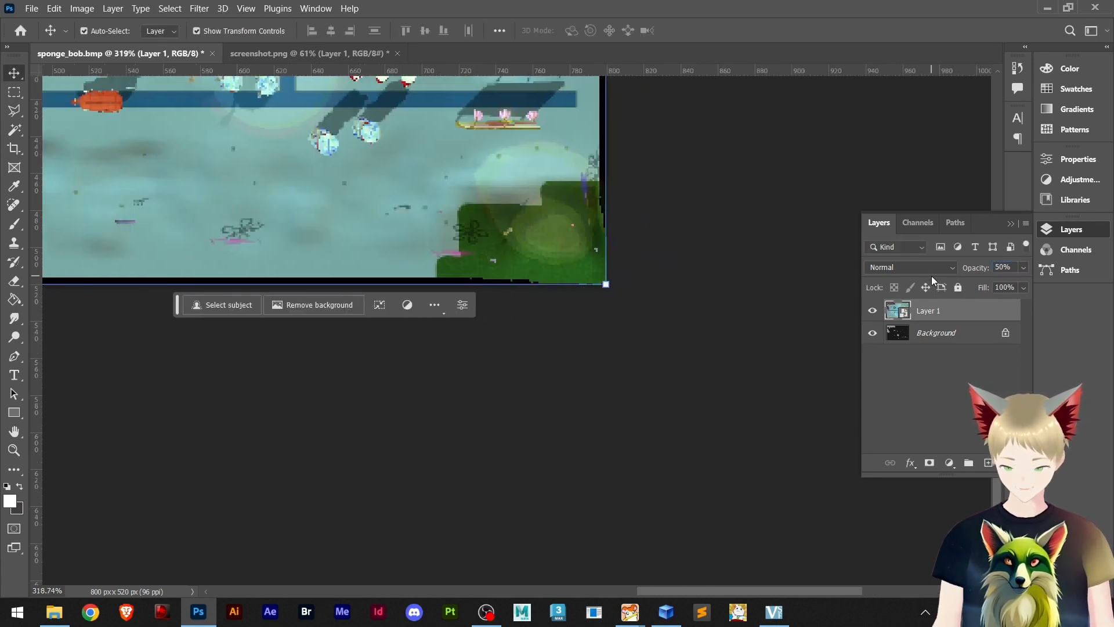
pyautogui.keyDown('alt'); pyautogui.scroll(5, 545, 278); pyautogui.keyUp('alt')
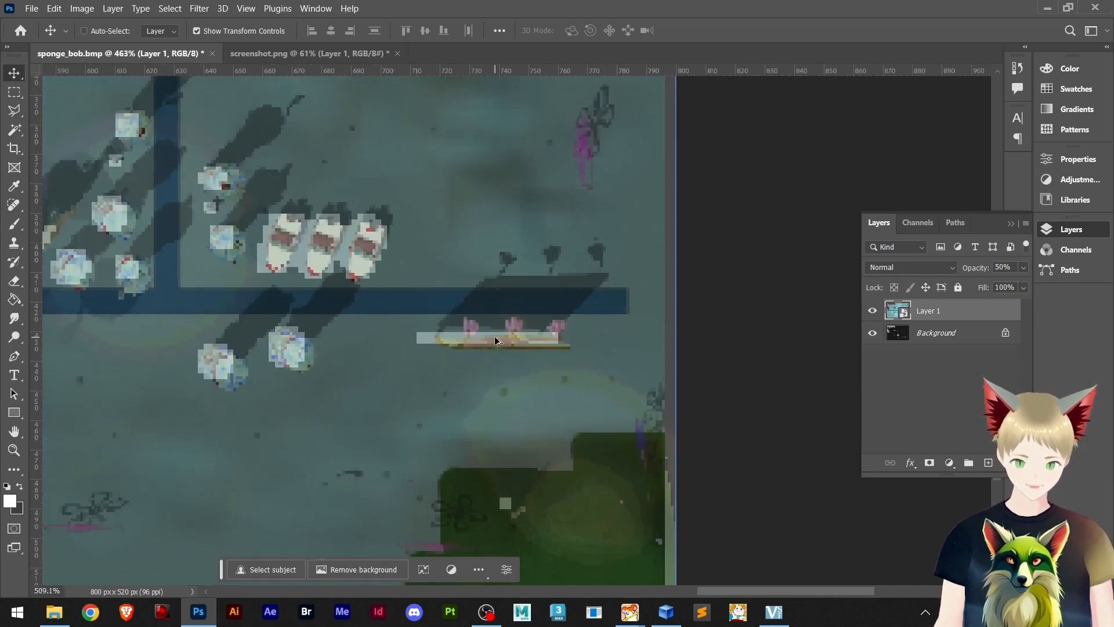
pyautogui.keyDown('alt'); pyautogui.scroll(6, 496, 340); pyautogui.keyUp('alt')
pyautogui.keyDown('alt'); pyautogui.scroll(-2, 496, 340); pyautogui.keyUp('alt')
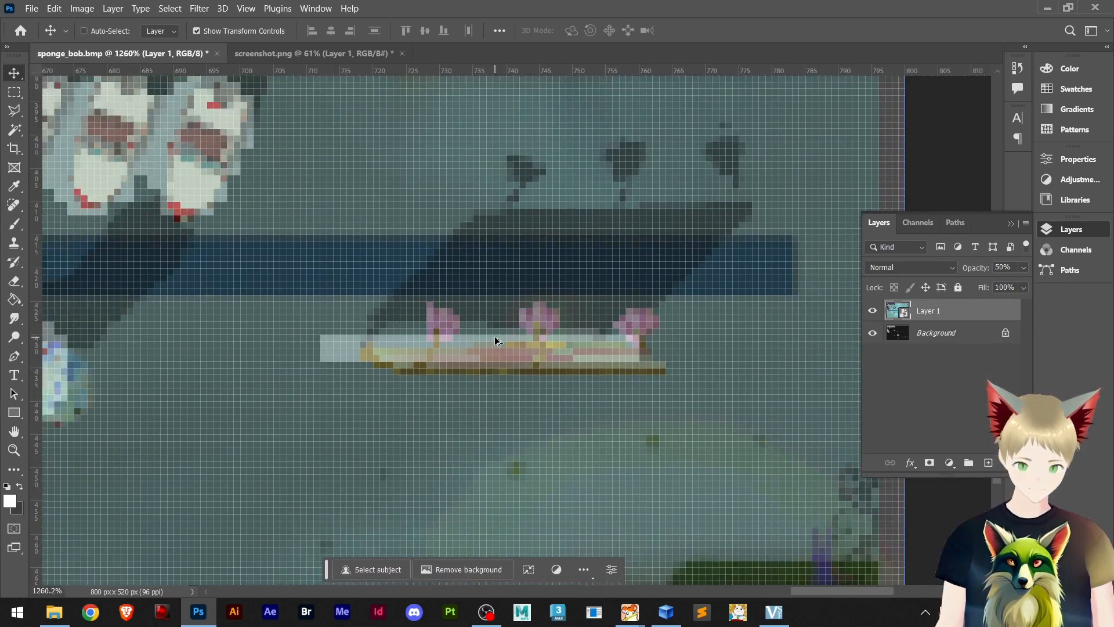
pyautogui.keyDown('alt'); pyautogui.scroll(-4, 494, 336); pyautogui.keyUp('alt')
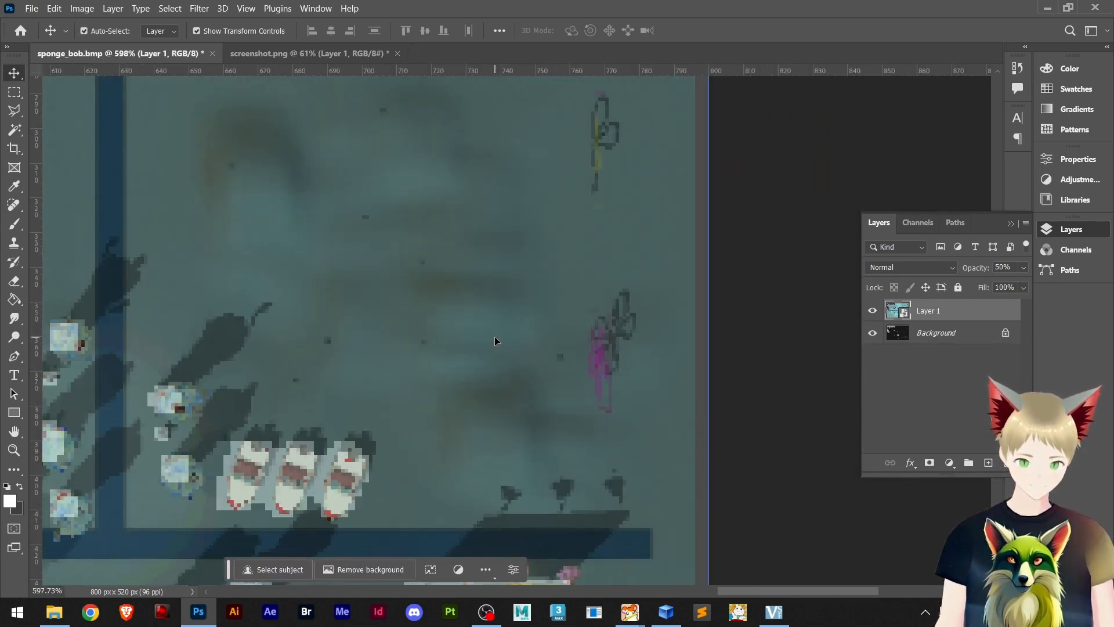
pyautogui.scroll(10, 495, 335)
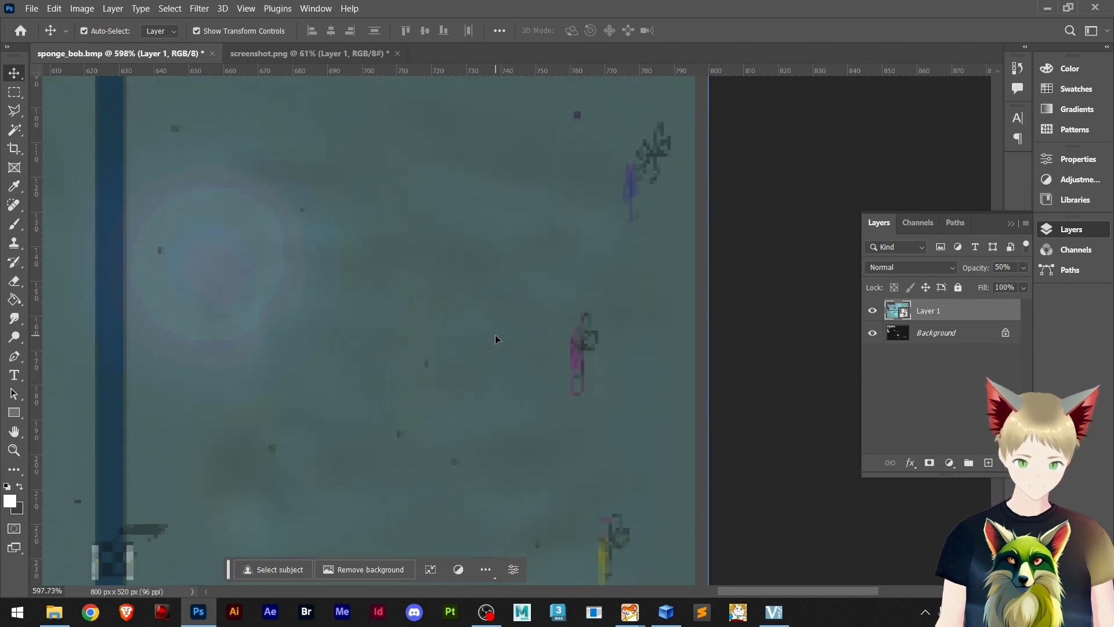
pyautogui.scroll(8, 495, 339)
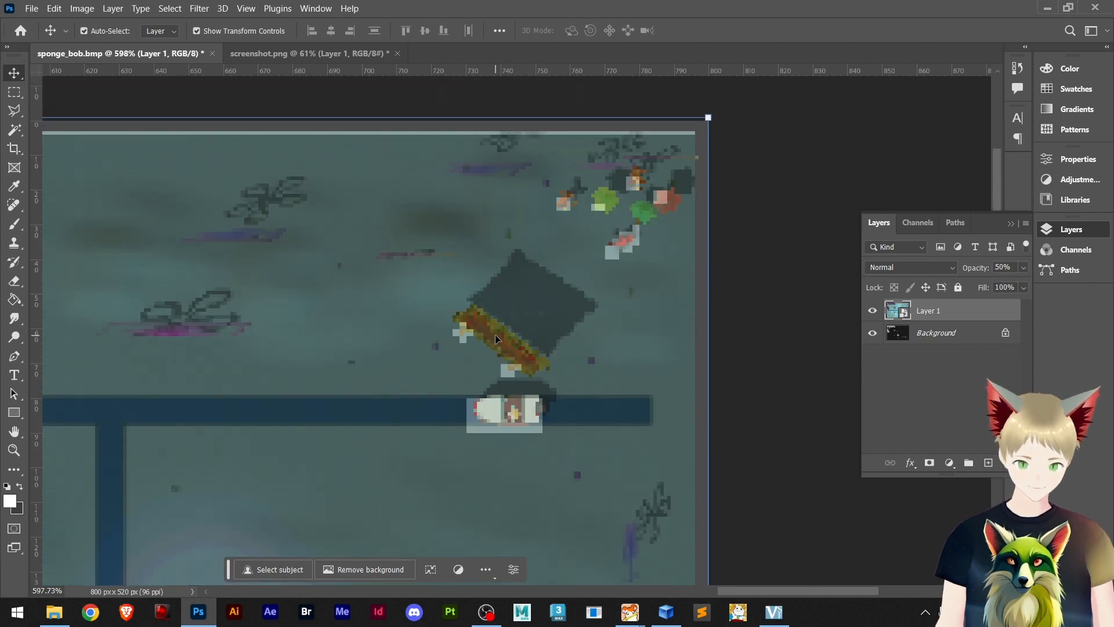
pyautogui.keyDown('alt'); pyautogui.scroll(-3, 496, 334); pyautogui.keyUp('alt')
pyautogui.moveTo(378, 369); pyautogui.dragTo(665, 180)
pyautogui.keyDown('alt'); pyautogui.scroll(-1, 323, 402); pyautogui.keyUp('alt')
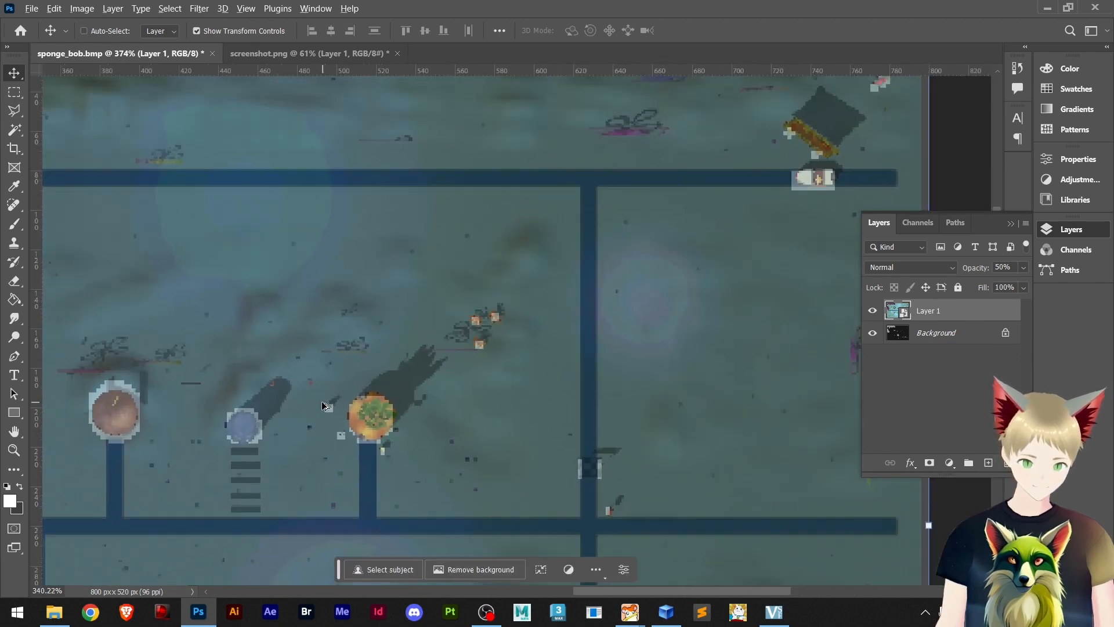
# Set the map layer's opacity back to 100% and keep the layer selected
pyautogui.keyDown('alt'); pyautogui.scroll(-6, 322, 404); pyautogui.keyUp('alt')
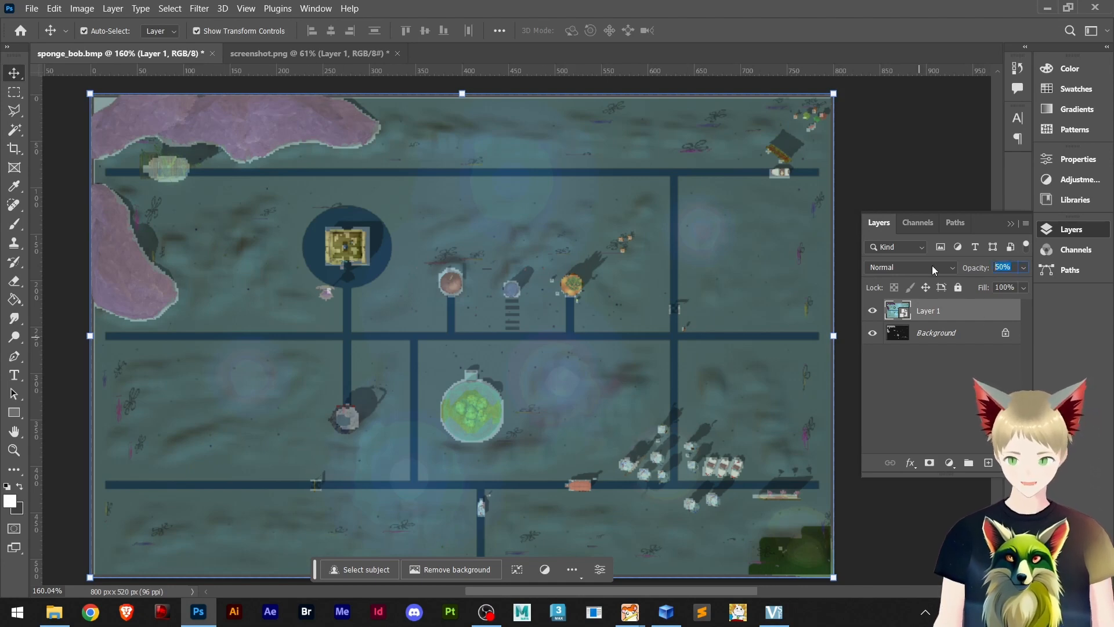
pyautogui.write('100')
pyautogui.press('Return')
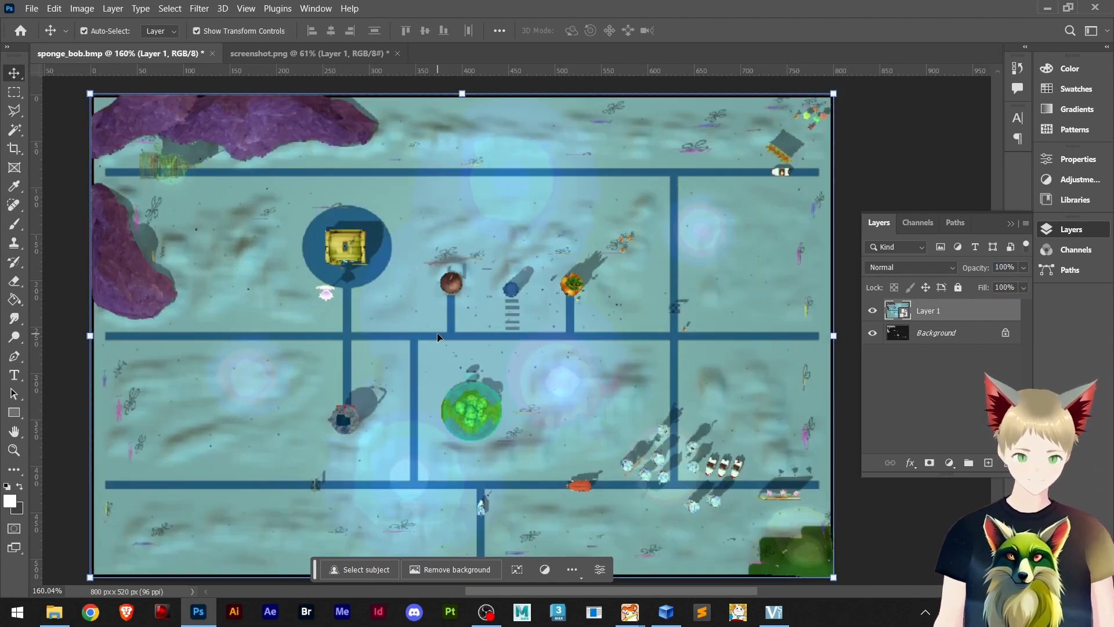
pyautogui.click(958, 138)
pyautogui.click(548, 275)
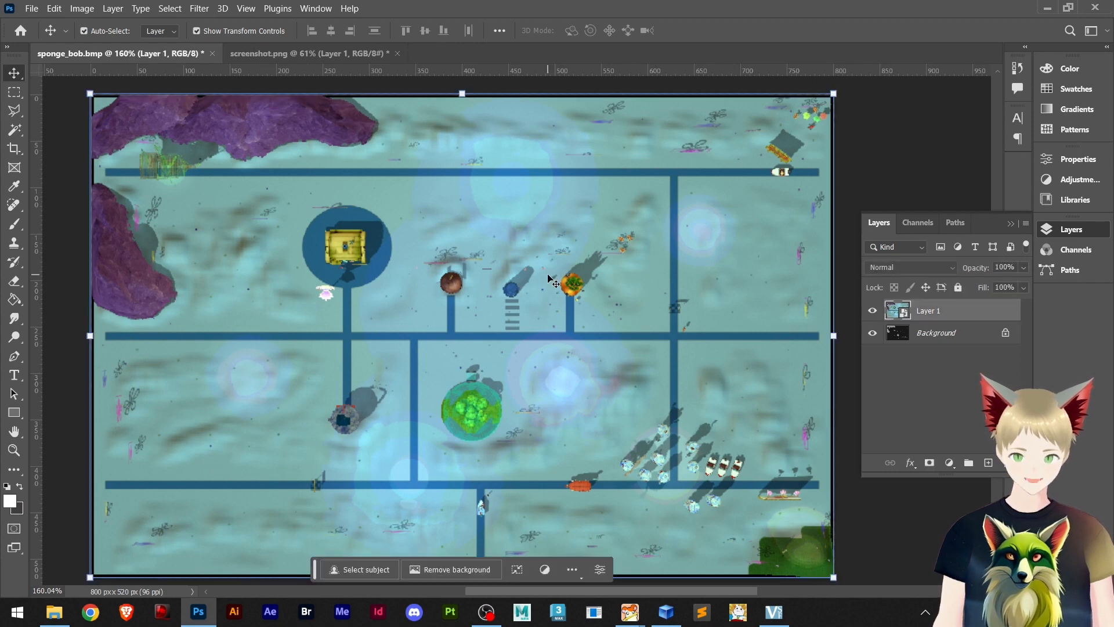
# Apply a gentle S-shaped RGB Curves adjustment to the map layer, lowering shadow input 72 to output 52 and slightly raising the highlights
pyautogui.hotkey('ctrl', 'm')
pyautogui.moveTo(570, 89); pyautogui.dragTo(889, 145)
pyautogui.click(836, 254)
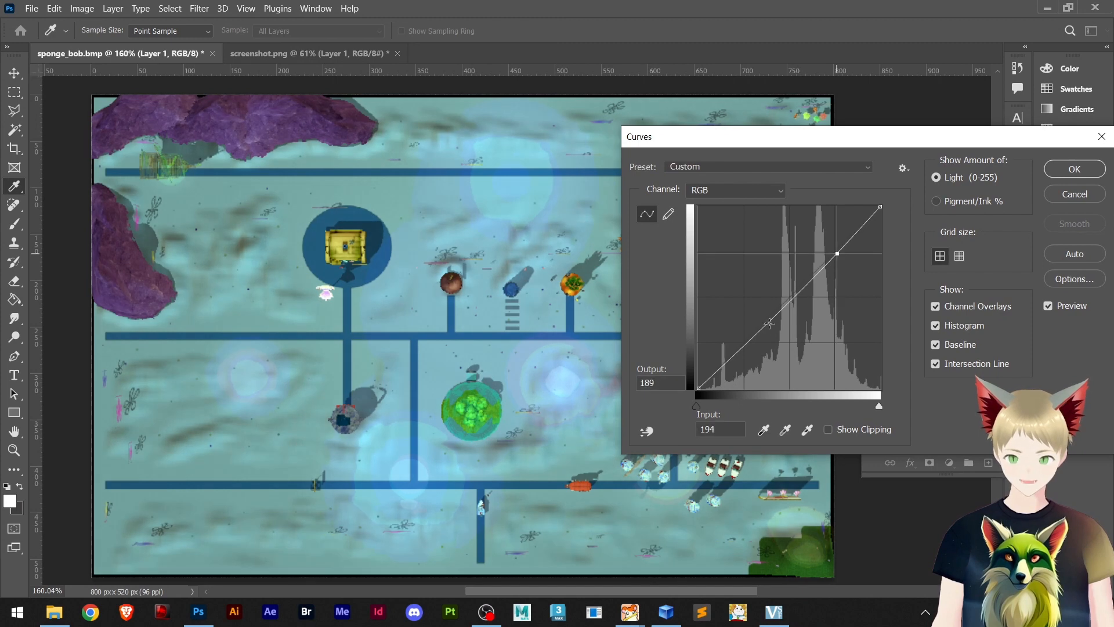
pyautogui.moveTo(744, 353); pyautogui.dragTo(750, 351)
pyautogui.moveTo(836, 254); pyautogui.dragTo(831, 251)
pyautogui.click(749, 351)
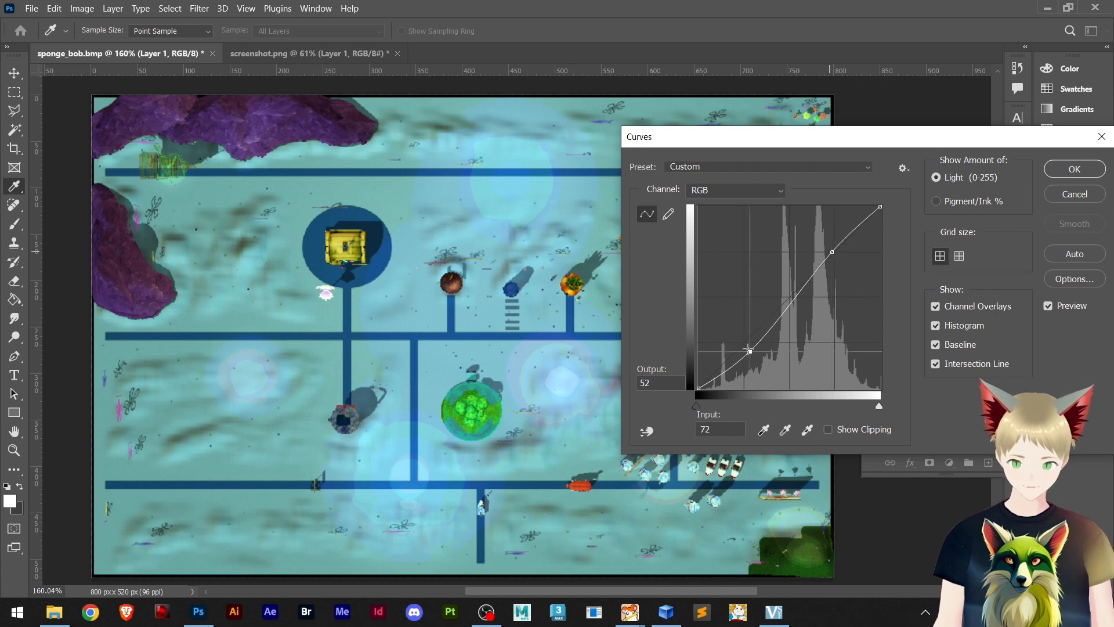
pyautogui.click(1065, 168)
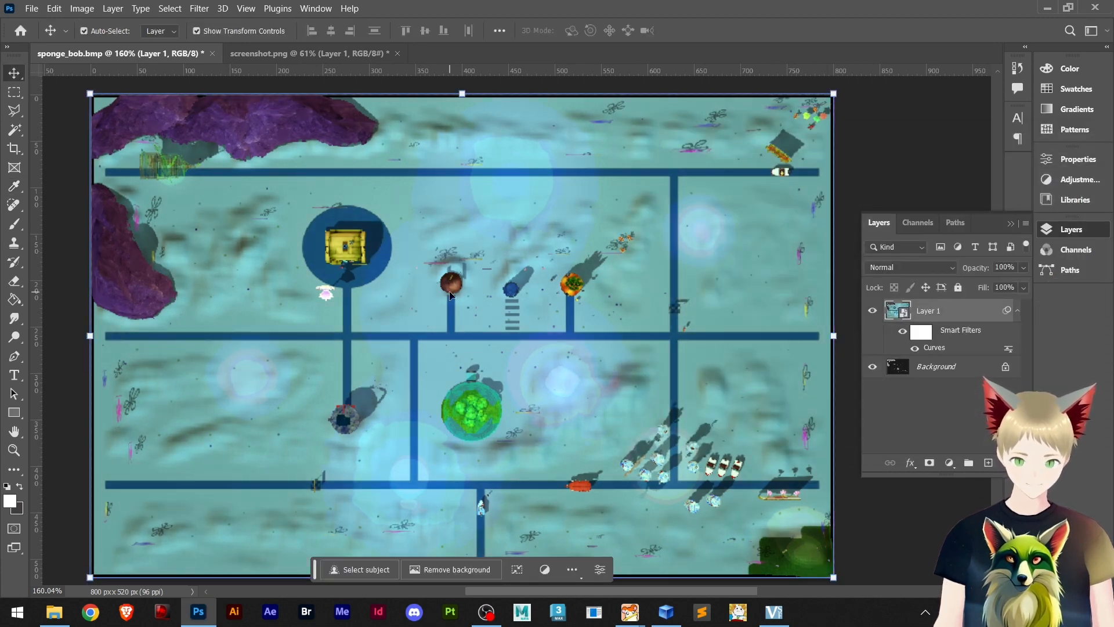
# Save a copy over the sponge_bob BMP on the Desktop, replacing the file, with Windows format and 24-bit depth
pyautogui.press('z')
pyautogui.keyDown('alt'); pyautogui.click(473, 305); pyautogui.keyUp('alt')
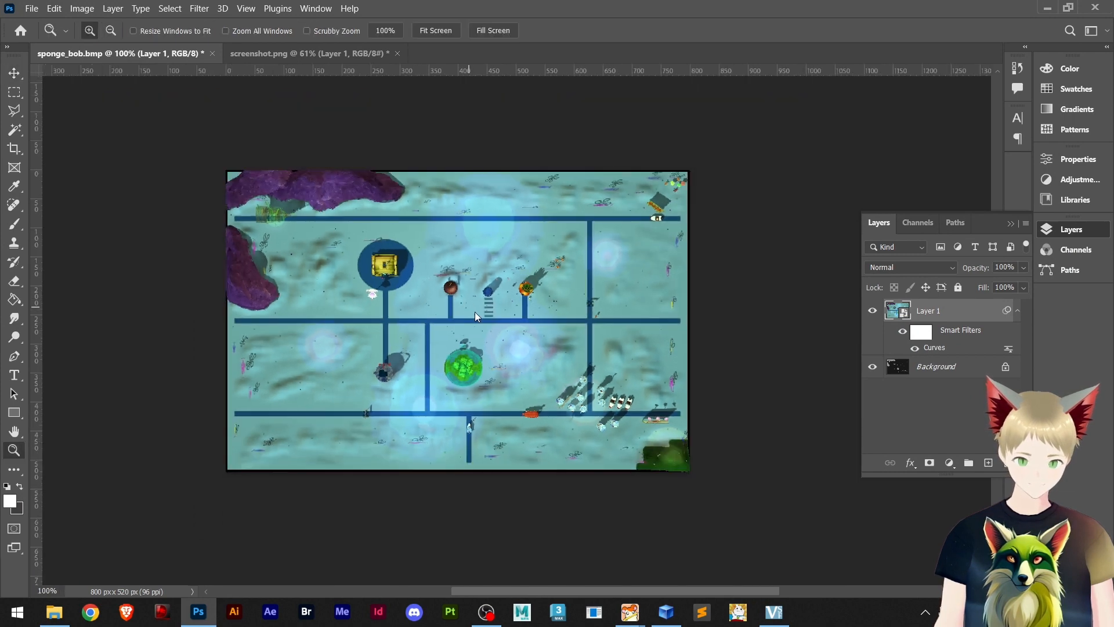
pyautogui.hotkey('ctrl', 'alt', 's')
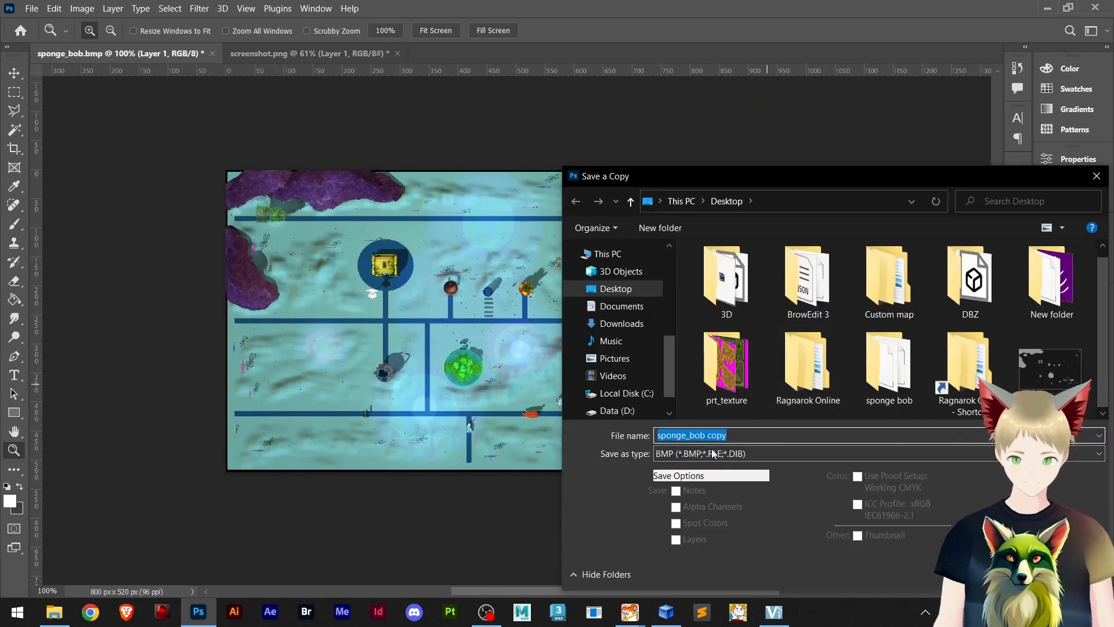
pyautogui.doubleClick(1050, 368)
pyautogui.click(592, 308)
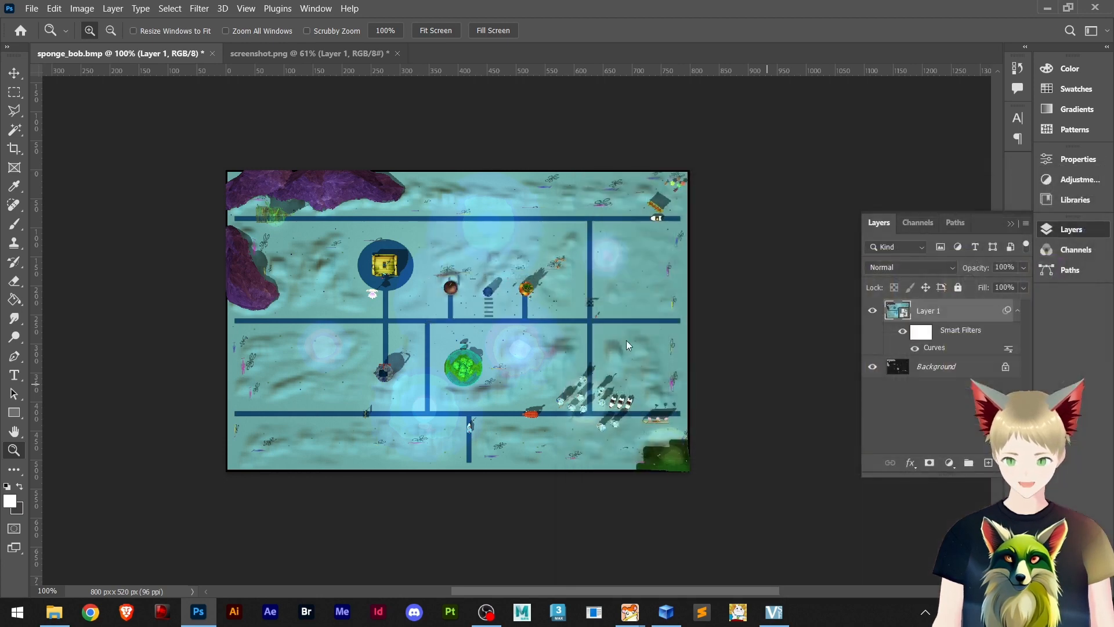
pyautogui.click(645, 167)
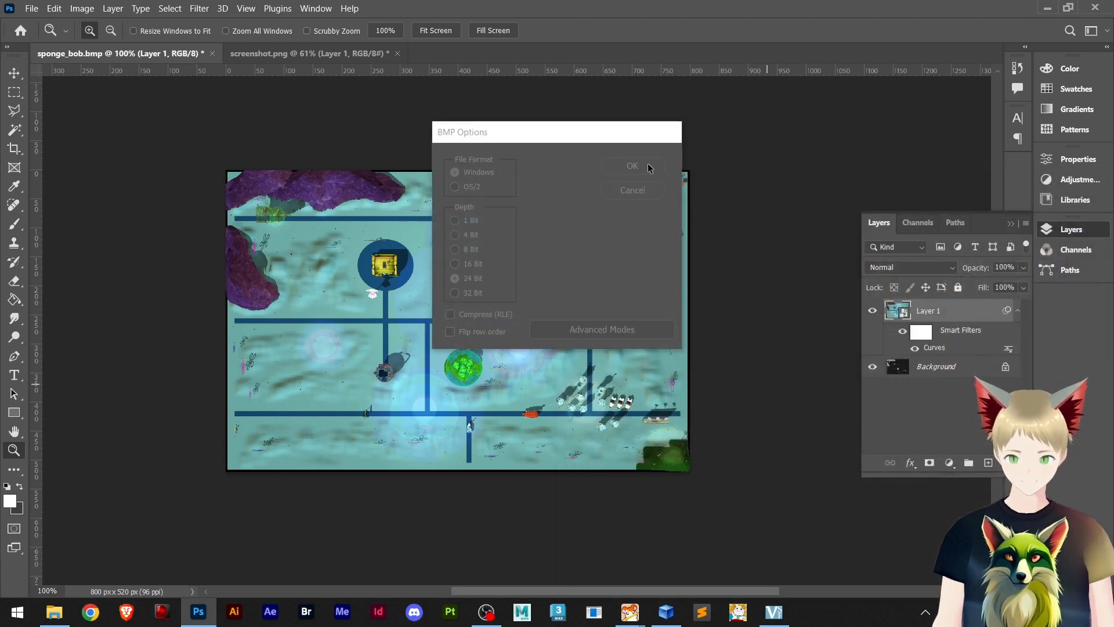
# Switch to File Explorer and open the map folder inside the client's data\texture À¯ÀúÀÎÅÍÆäÀ̽º folder
pyautogui.click(1047, 8)
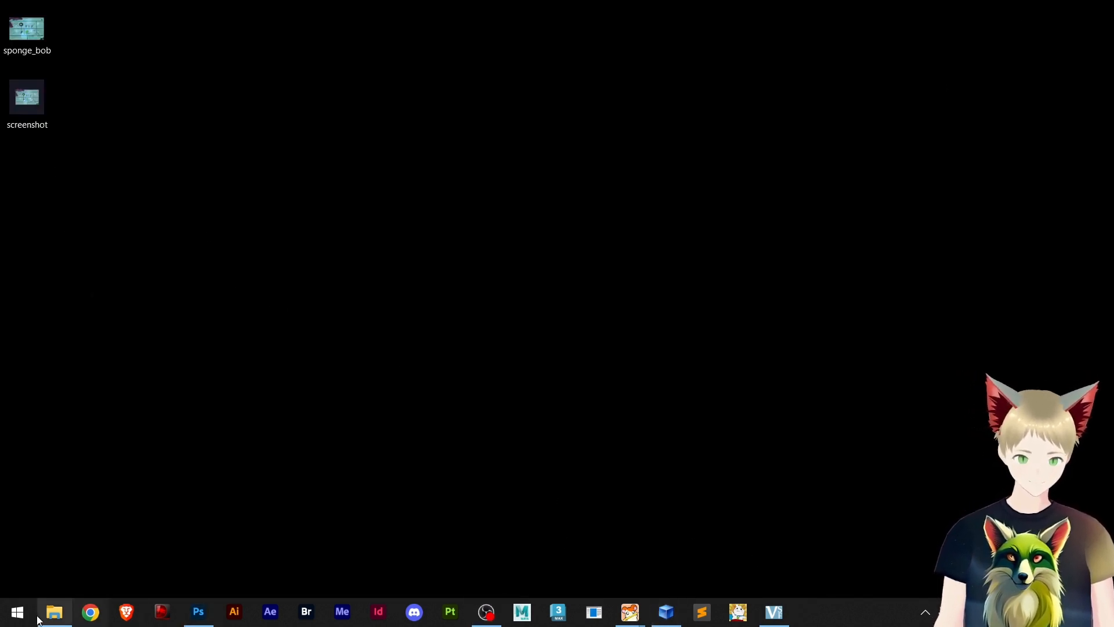
pyautogui.click(54, 614)
pyautogui.scroll(2, 632, 339)
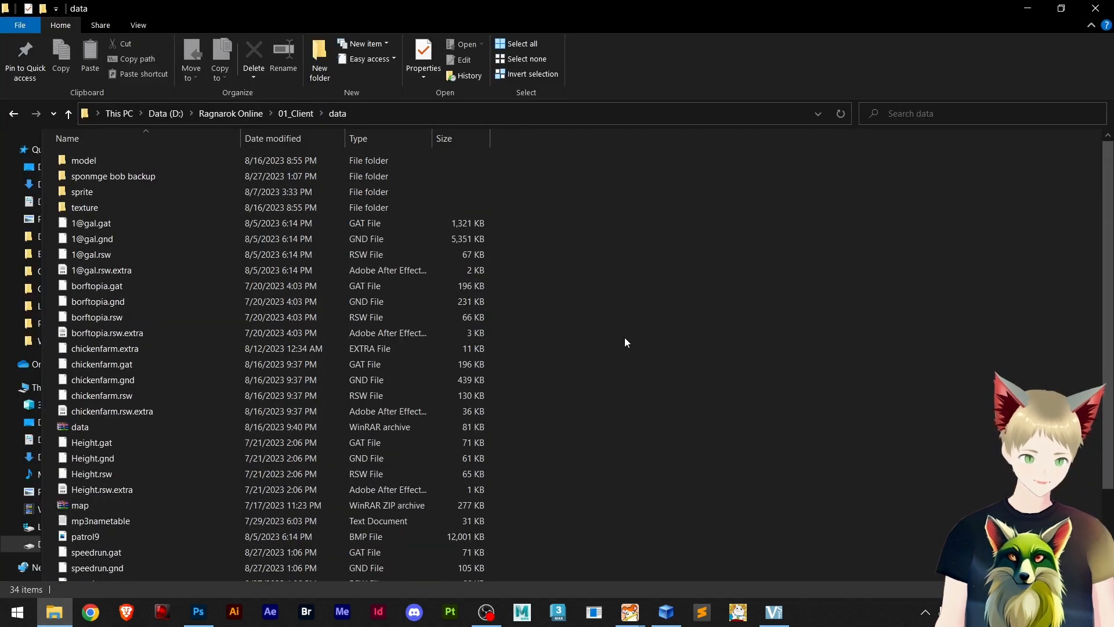
pyautogui.doubleClick(103, 207)
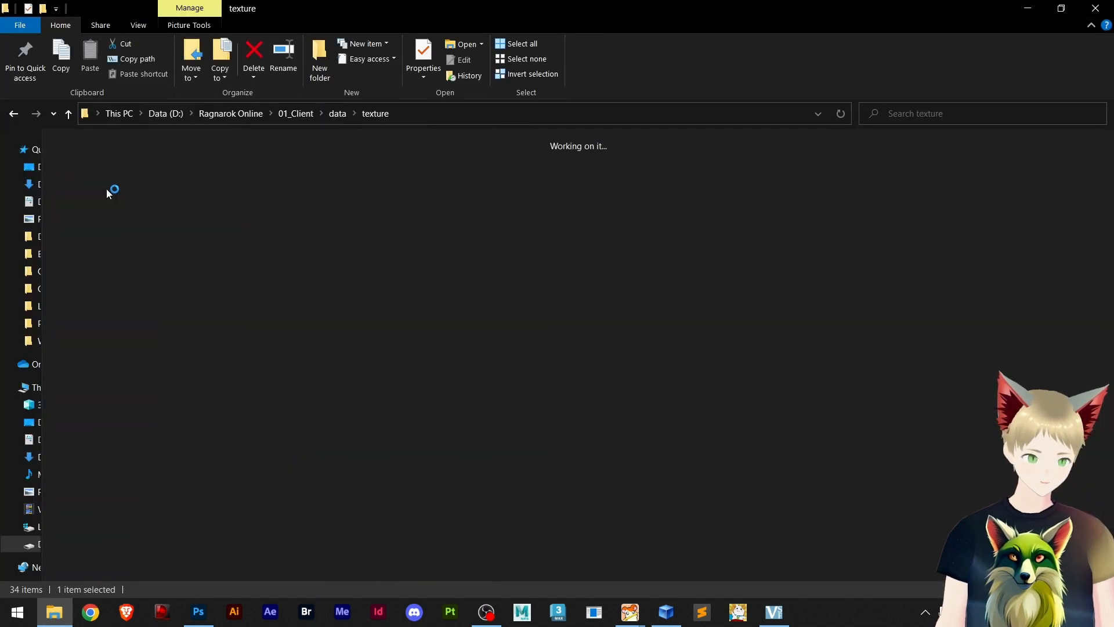
pyautogui.scroll(-1, 557, 312)
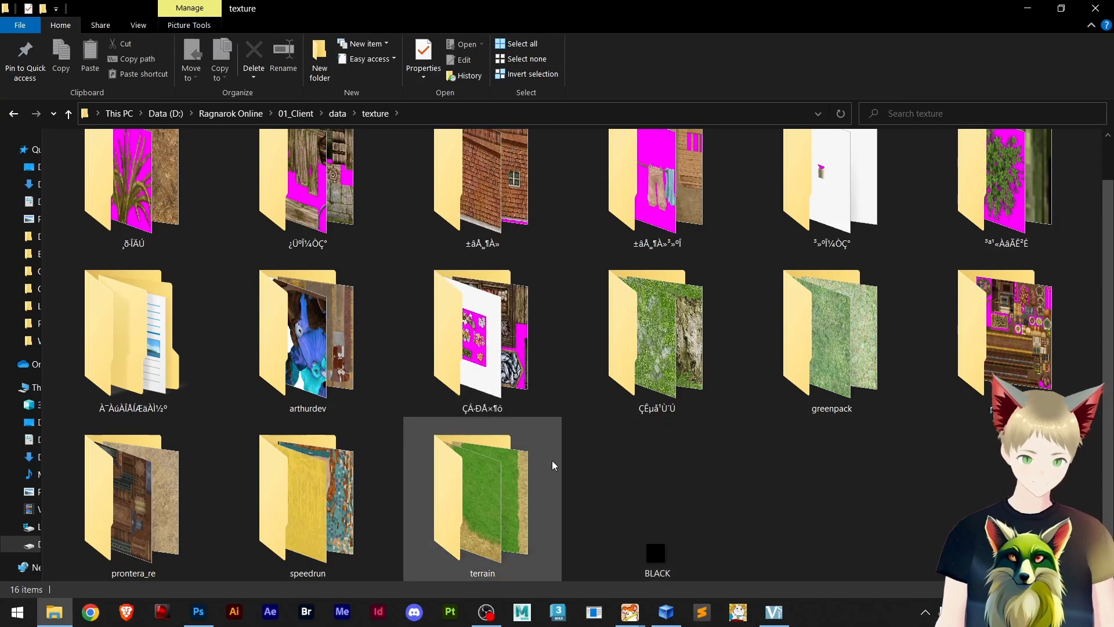
pyautogui.scroll(1, 938, 457)
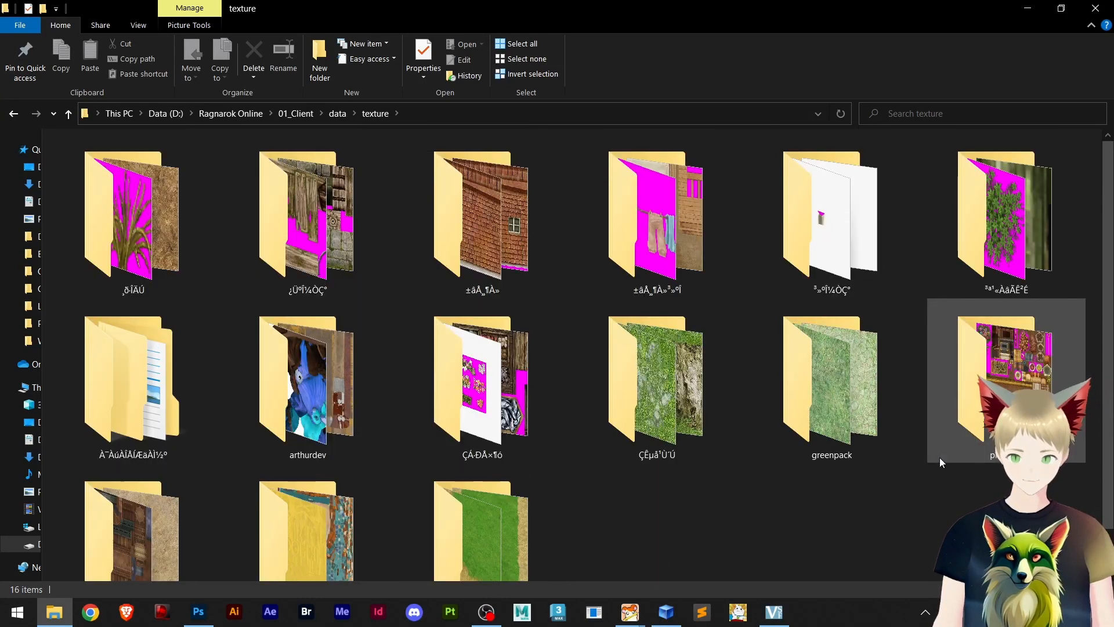
pyautogui.scroll(-1, 660, 487)
pyautogui.doubleClick(169, 360)
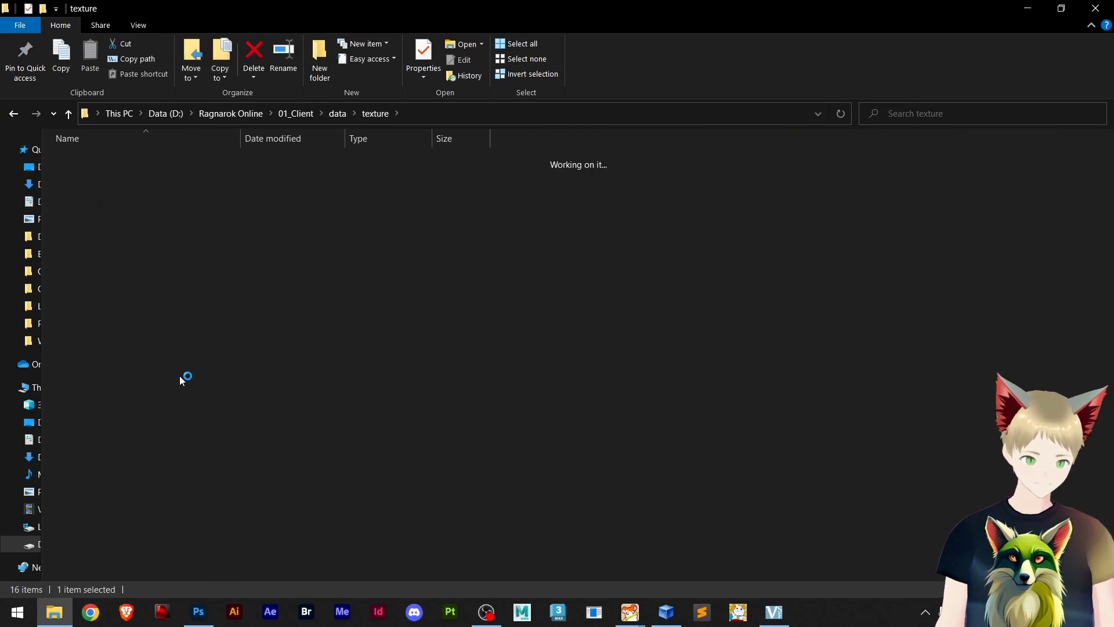
pyautogui.doubleClick(78, 161)
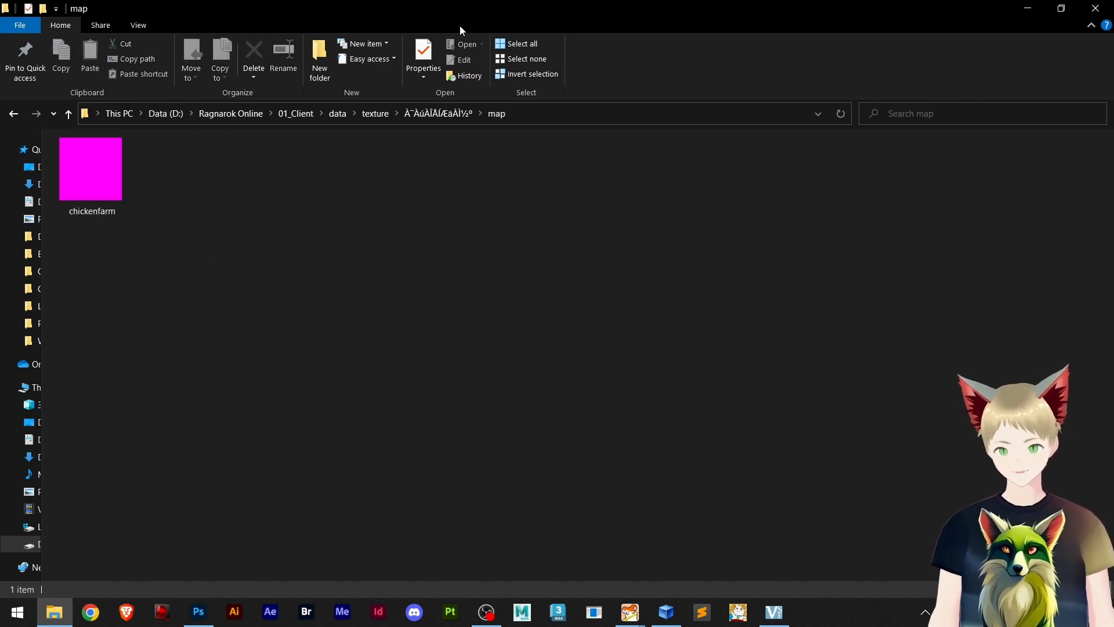
# Permanently delete the old chickenfarm minimap image from the map folder
pyautogui.moveTo(185, 272); pyautogui.dragTo(130, 214)
pyautogui.moveTo(97, 174); pyautogui.dragTo(97, 172)
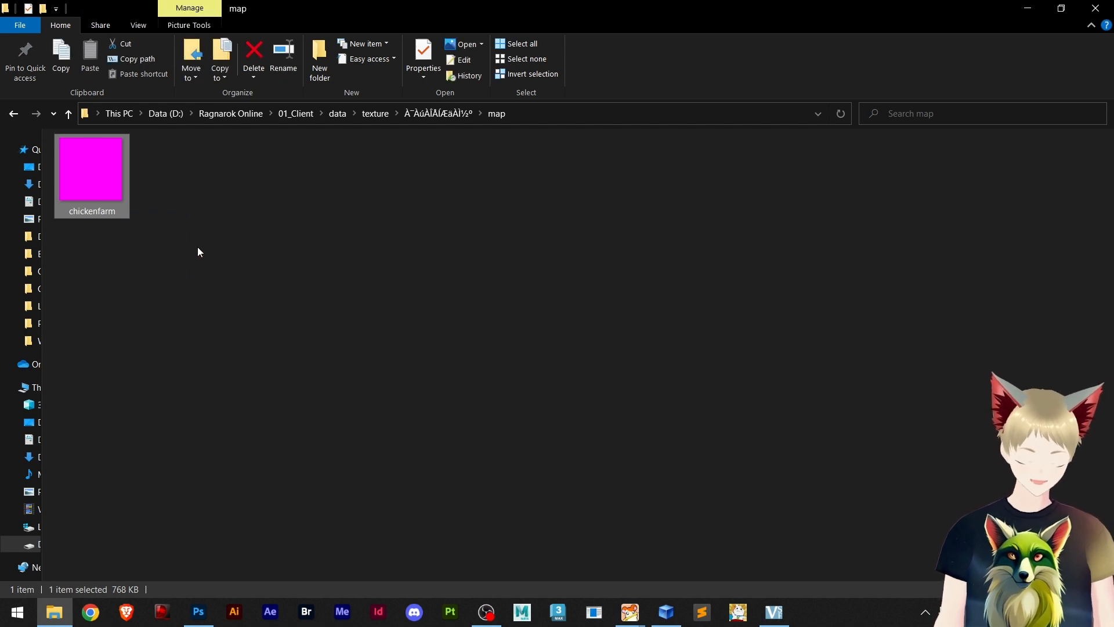
pyautogui.hotkey('shift', 'Delete')
pyautogui.press('Return')
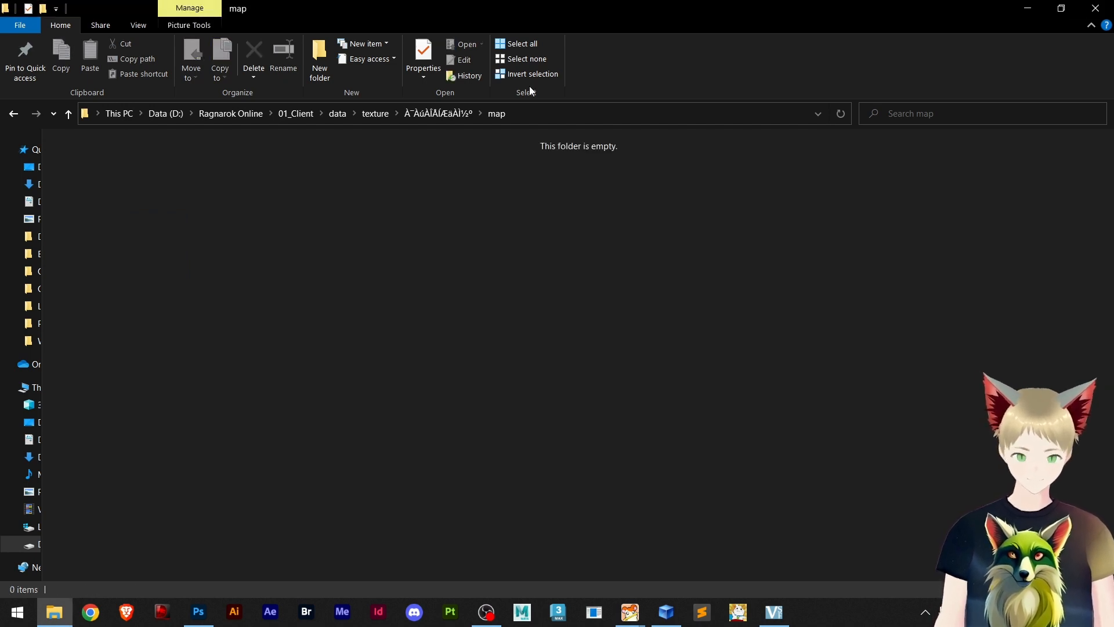
# Copy the sponge_bob image from the Desktop into the client's empty map folder
pyautogui.click(1028, 8)
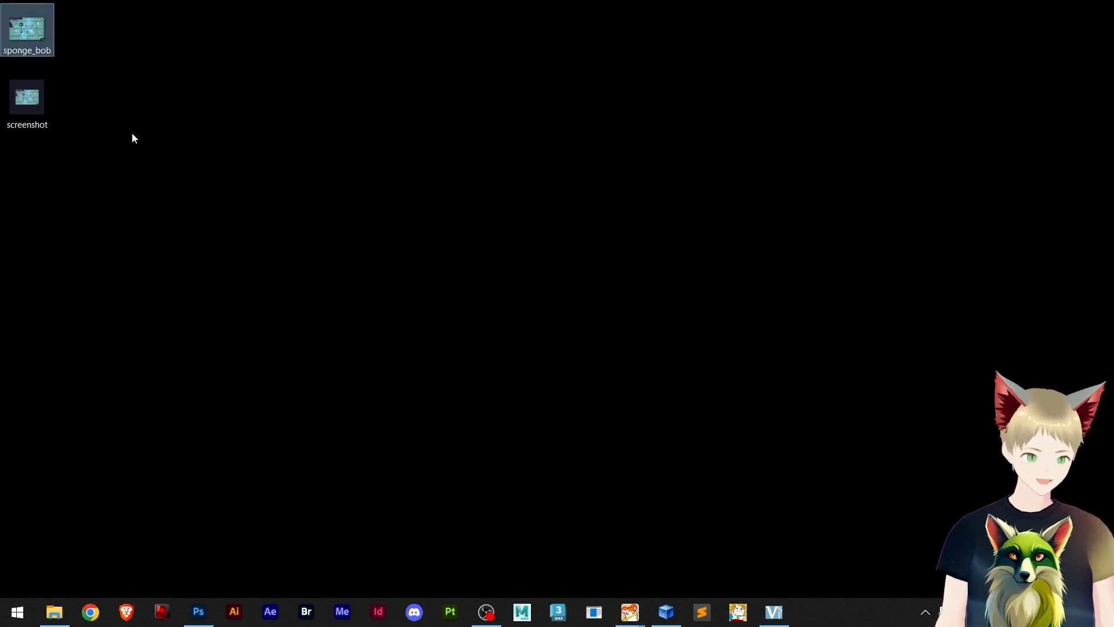
pyautogui.hotkey('alt', 'Tab')
pyautogui.hotkey('alt', 'Tab')
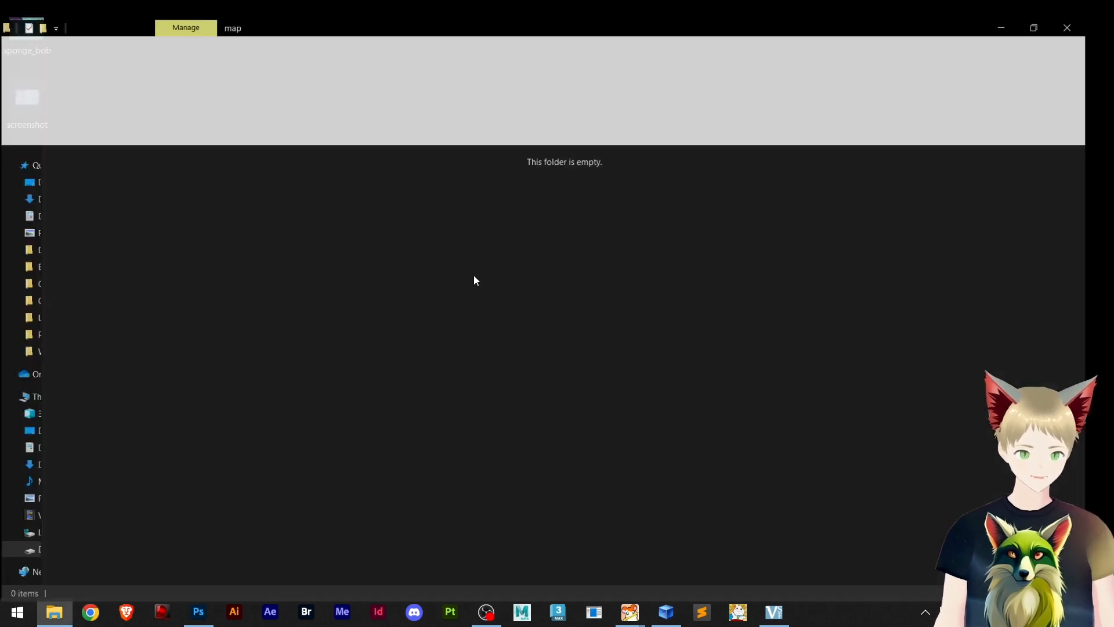
pyautogui.hotkey('ctrl', 'v')
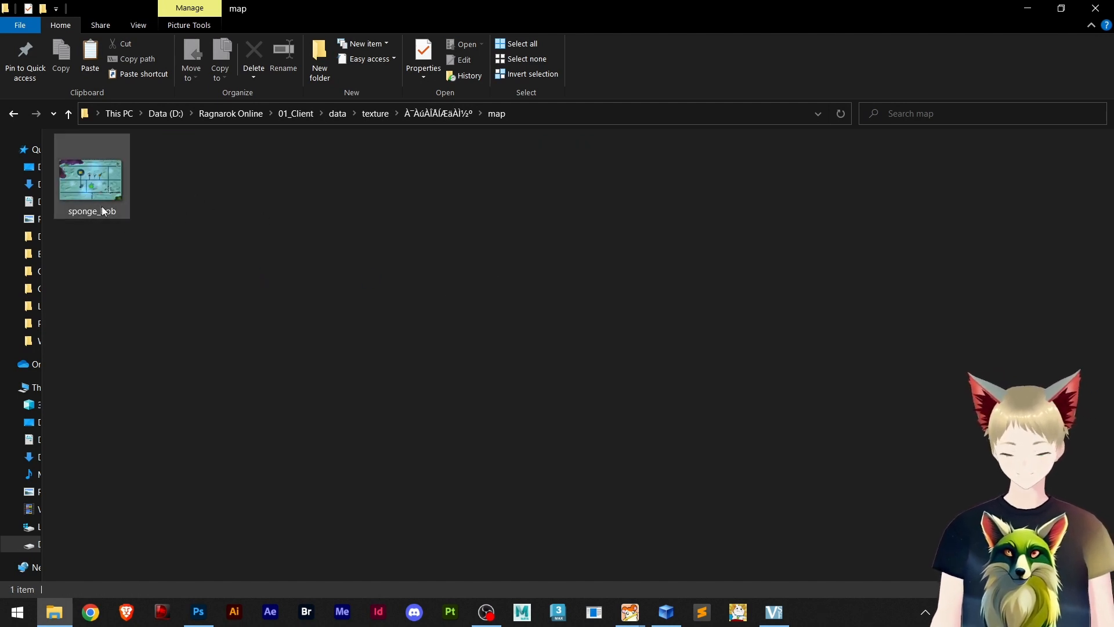
# Go up to the 01_Client folder and look through its files for the GRF archives
pyautogui.click(334, 114)
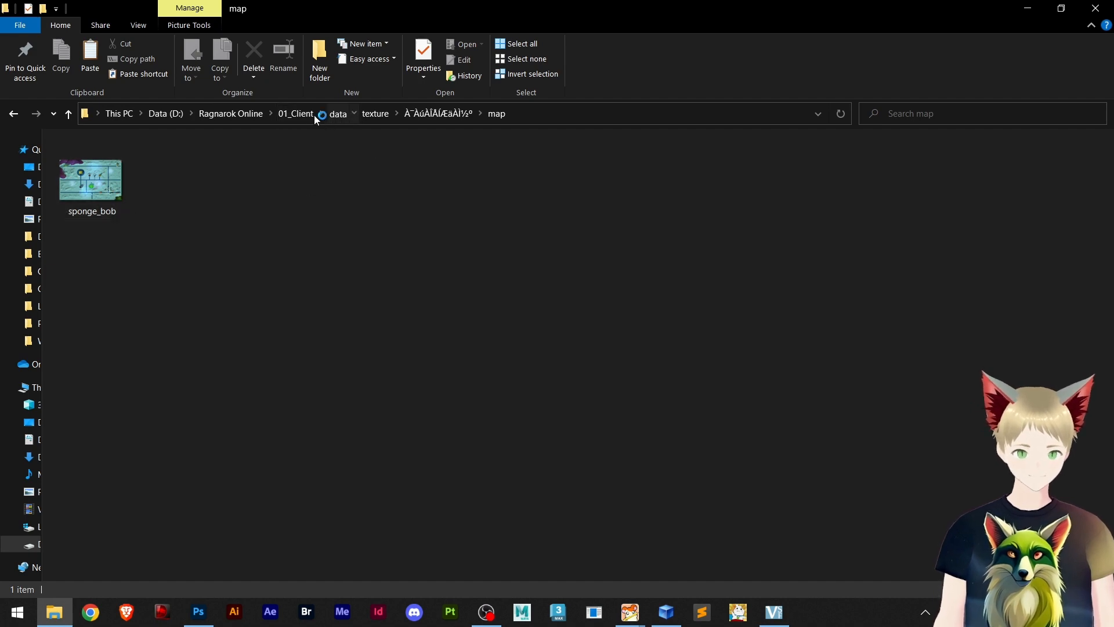
pyautogui.click(302, 115)
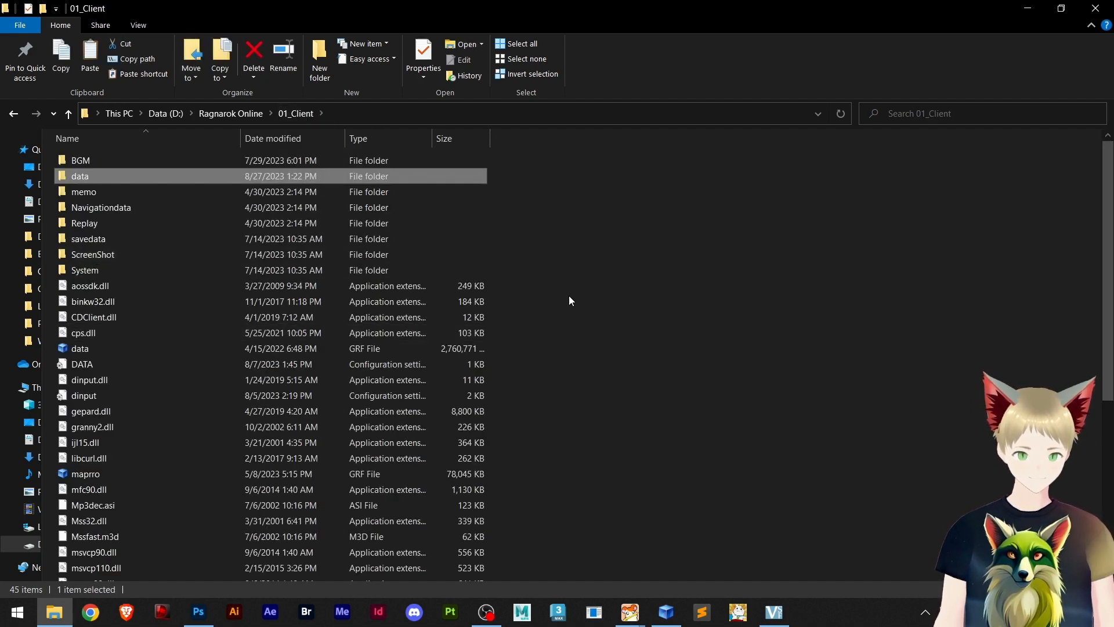
pyautogui.scroll(-5, 569, 295)
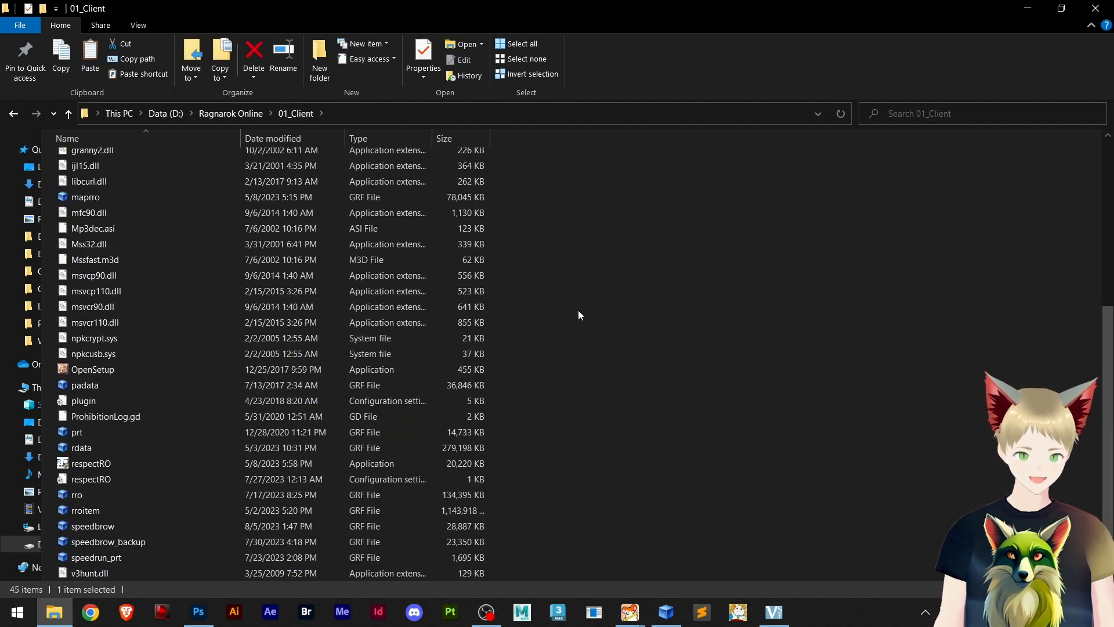
pyautogui.click(644, 479)
pyautogui.scroll(6, 604, 485)
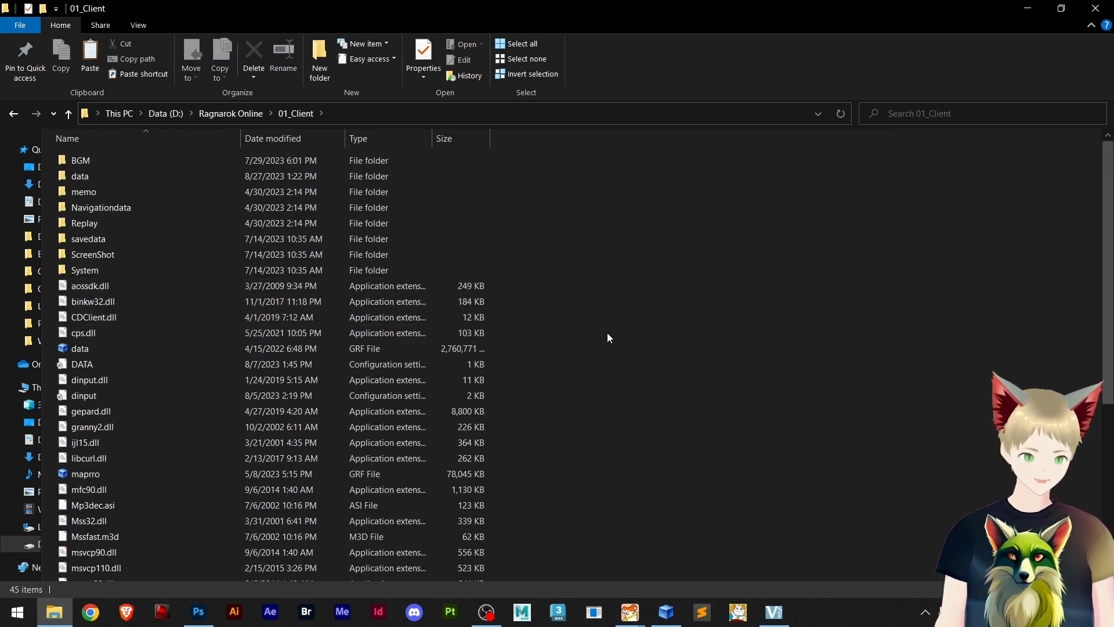
pyautogui.scroll(-6, 633, 382)
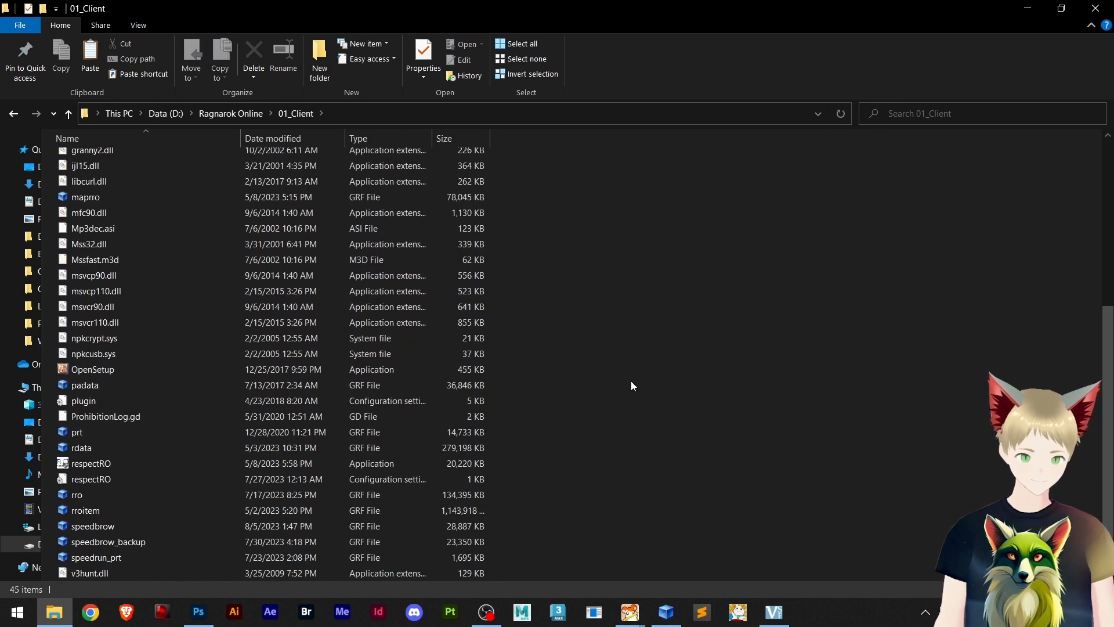
pyautogui.scroll(6, 629, 381)
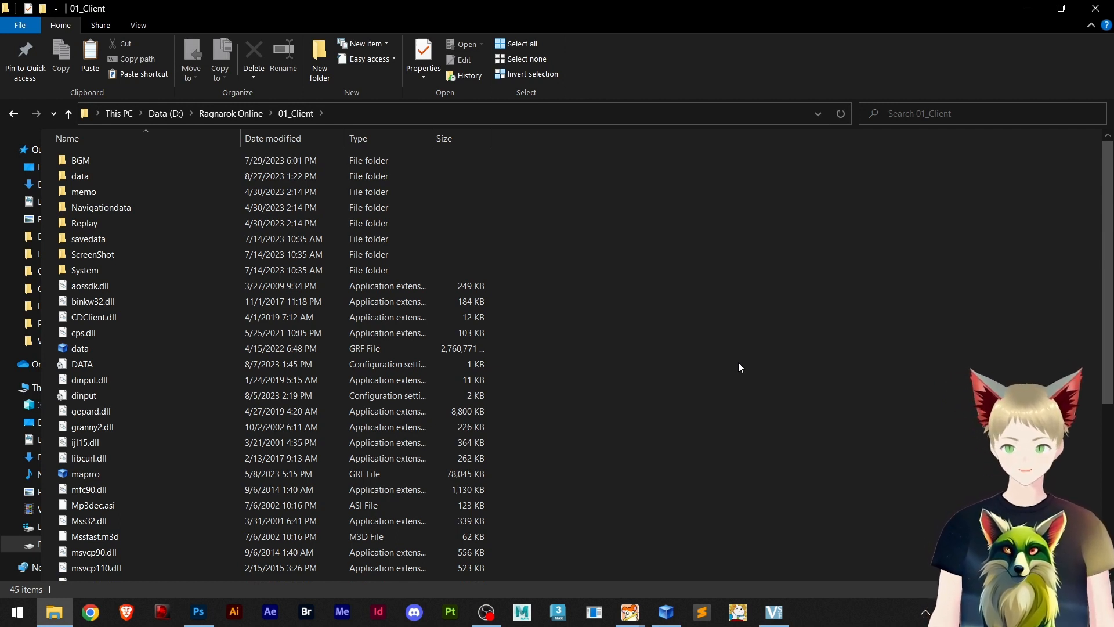
# Add the Desktop's sponge_bob.bmp to the texture map folder of maprro.grf in GRF Editor and preview the image
pyautogui.click(669, 603)
pyautogui.click(92, 479)
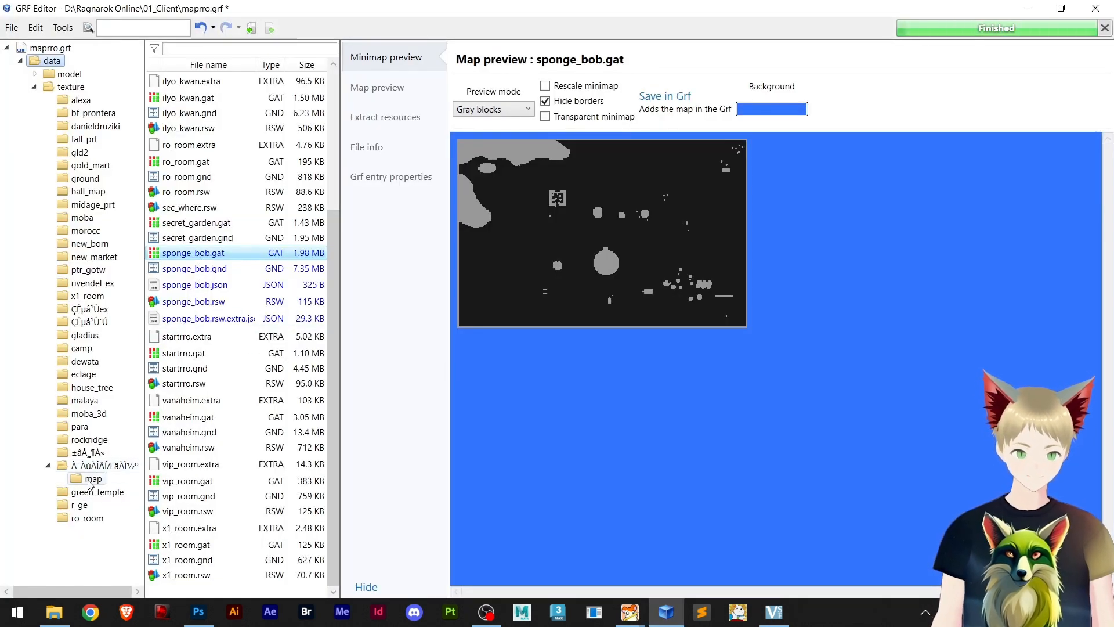
pyautogui.click(1028, 7)
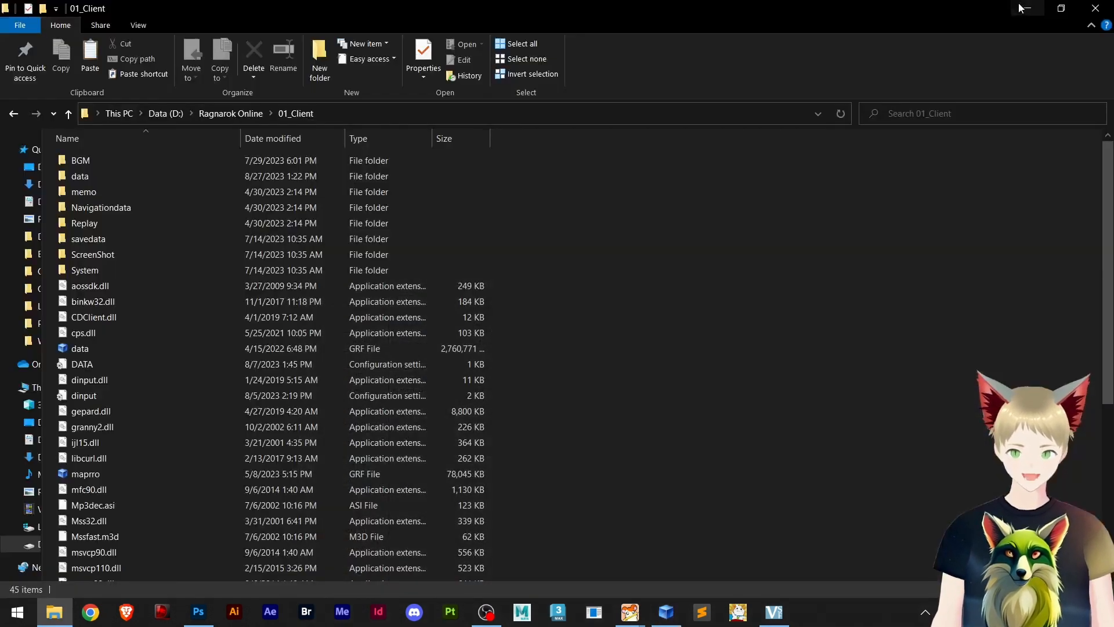
pyautogui.click(1029, 7)
pyautogui.moveTo(46, 42); pyautogui.dragTo(619, 457)
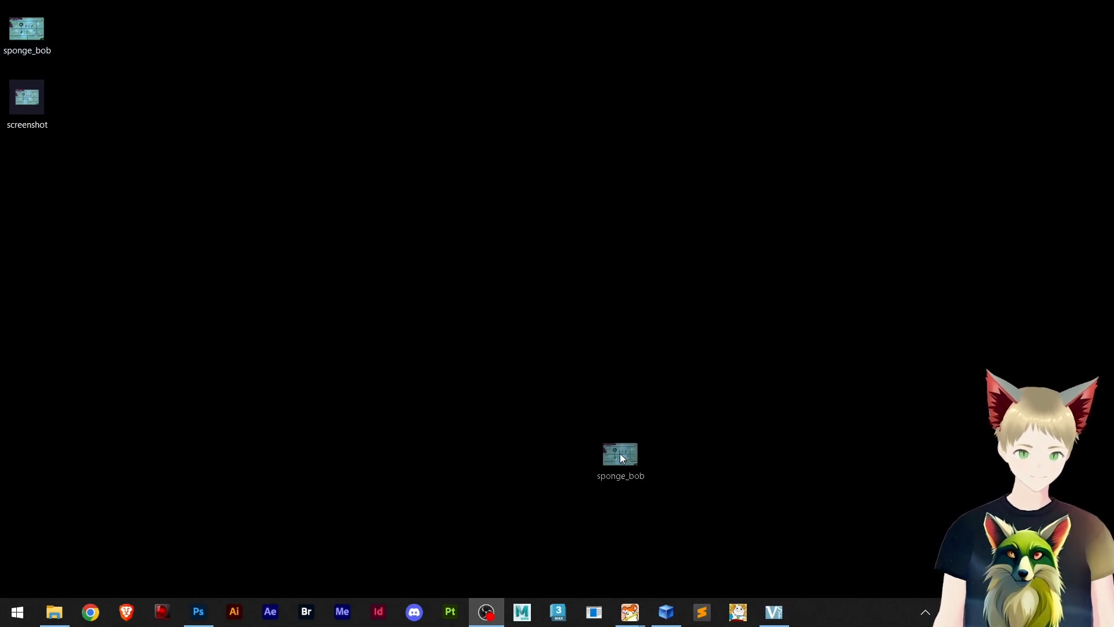
pyautogui.moveTo(656, 586); pyautogui.dragTo(90, 481)
pyautogui.click(229, 190)
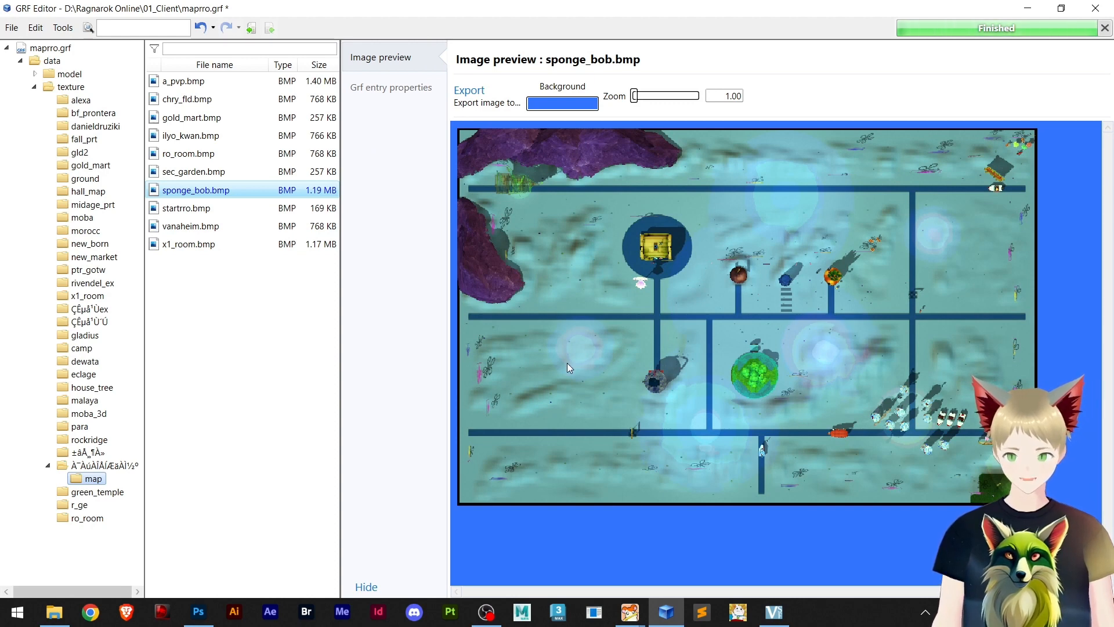
# Open the map preview of sponge_bob.gat from the archive's data folder
pyautogui.click(52, 62)
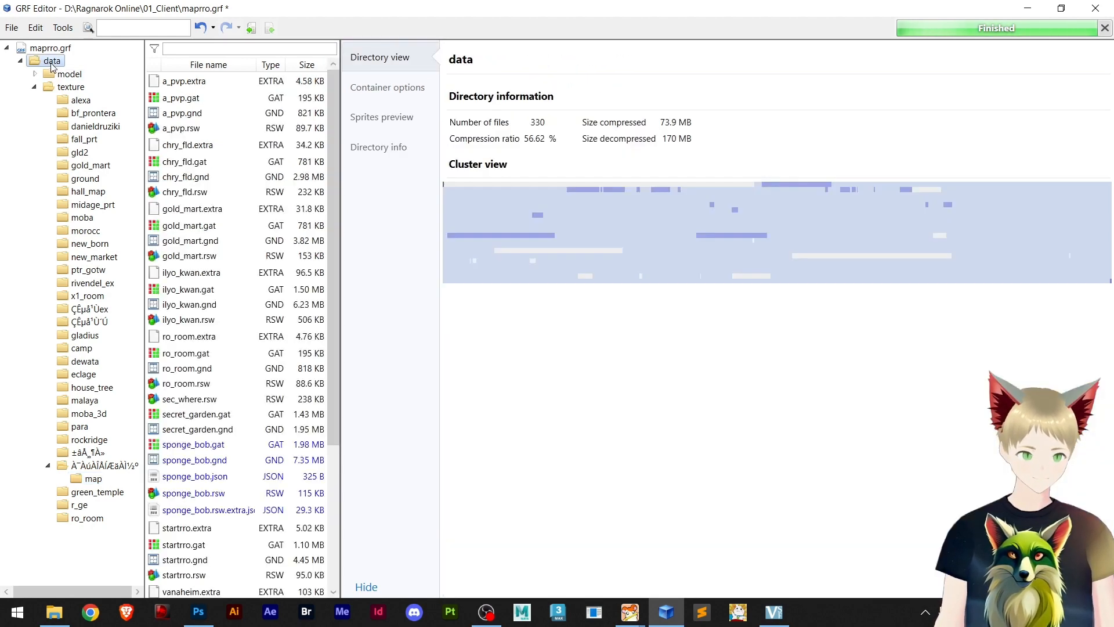
pyautogui.click(215, 446)
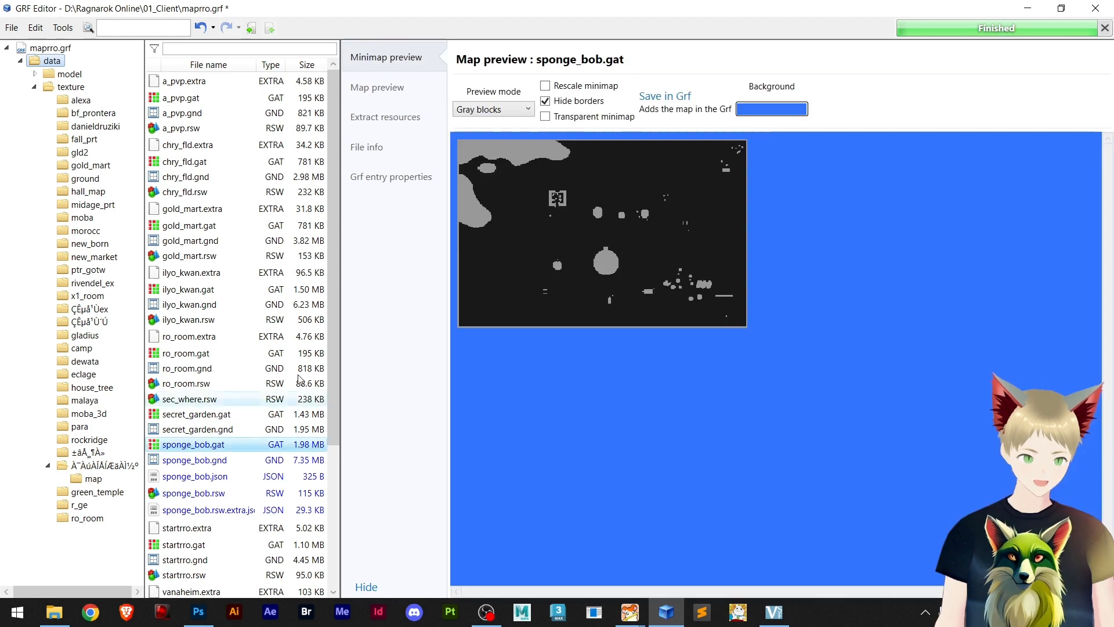
pyautogui.click(380, 87)
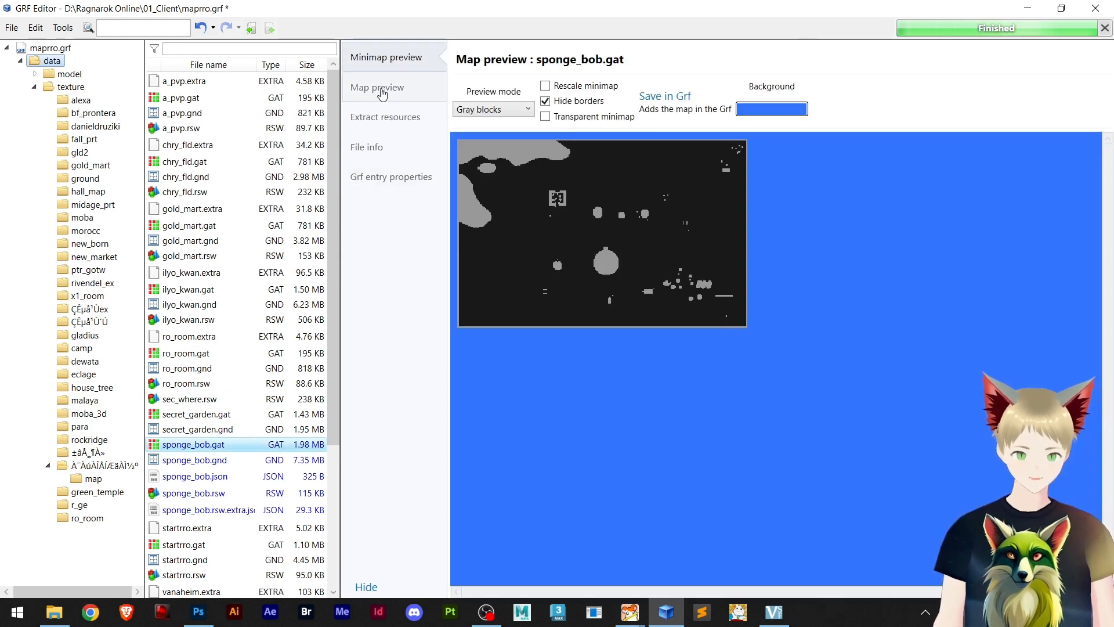
# Preview the ro_room.gnd and sponge_bob.gat maps, and save the changes to maprro.grf
pyautogui.click(182, 369)
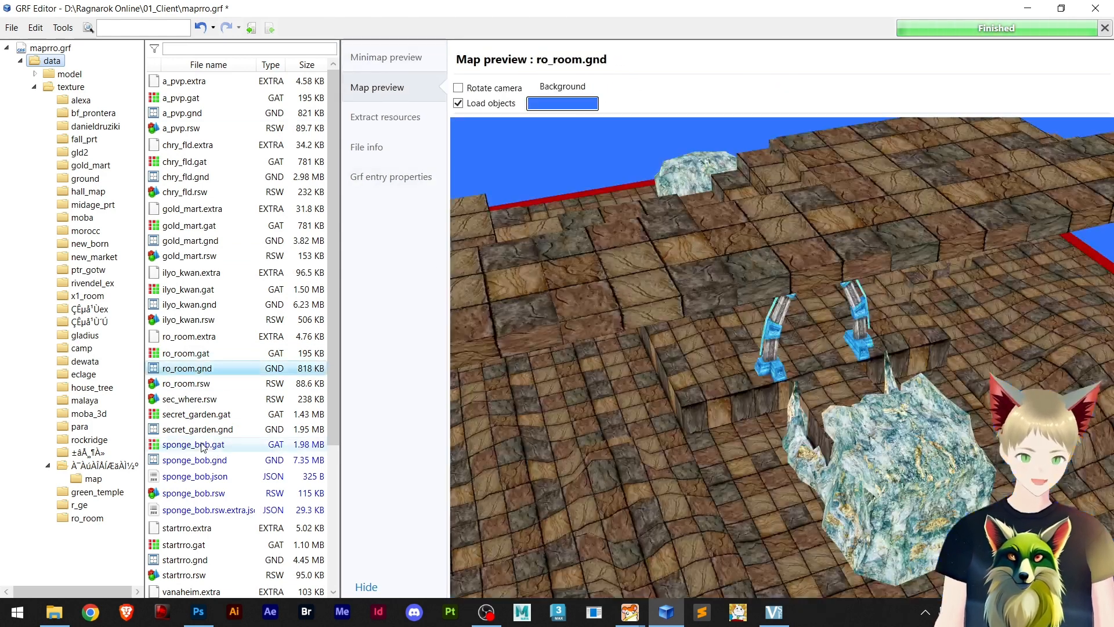
pyautogui.click(199, 446)
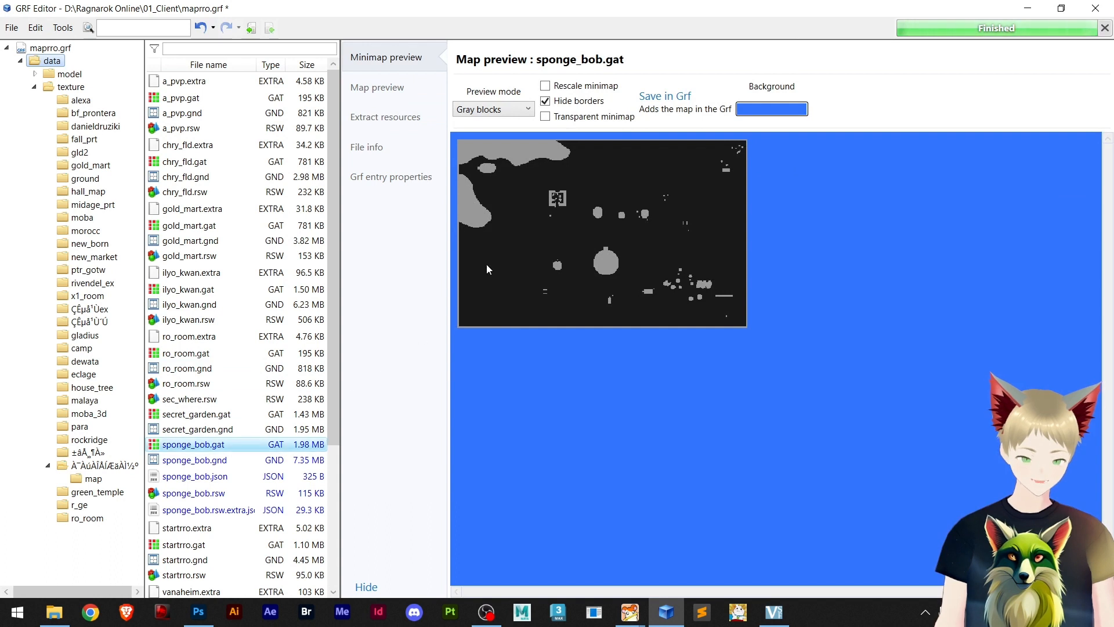
pyautogui.click(11, 27)
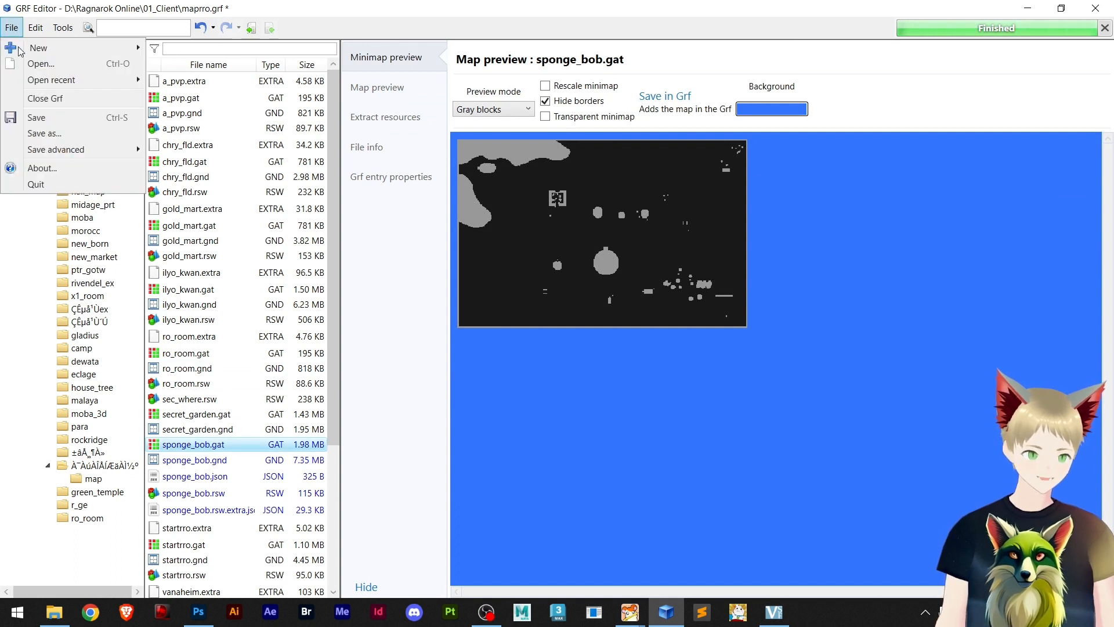
pyautogui.click(36, 118)
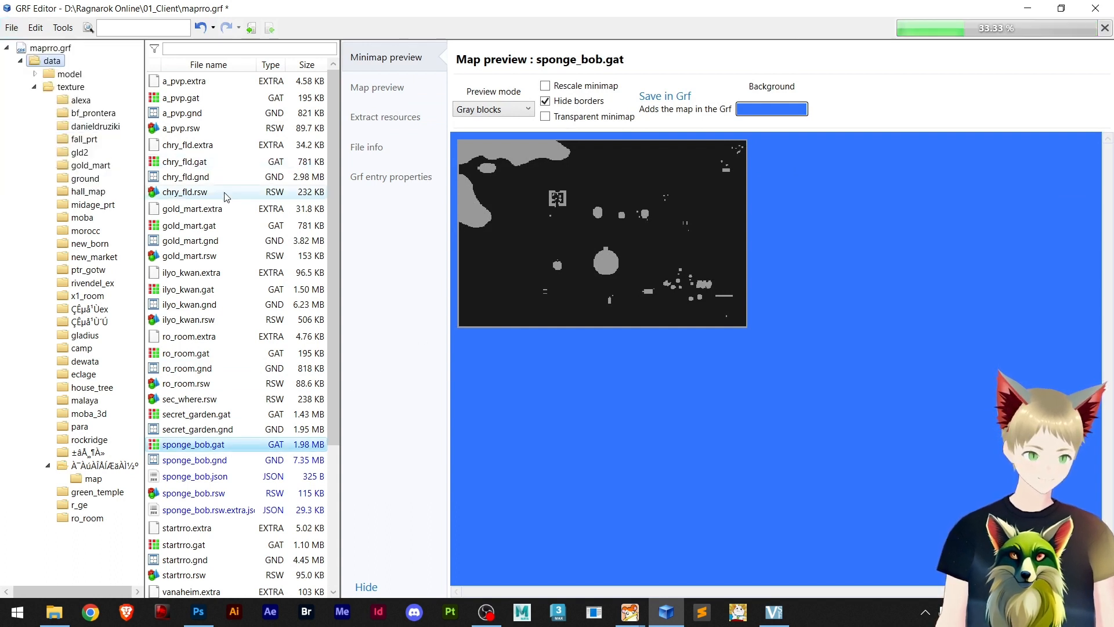
# Compare the minimap previews of sponge_bob.gat and startrro.gat in the saved archive's data folder
pyautogui.click(242, 400)
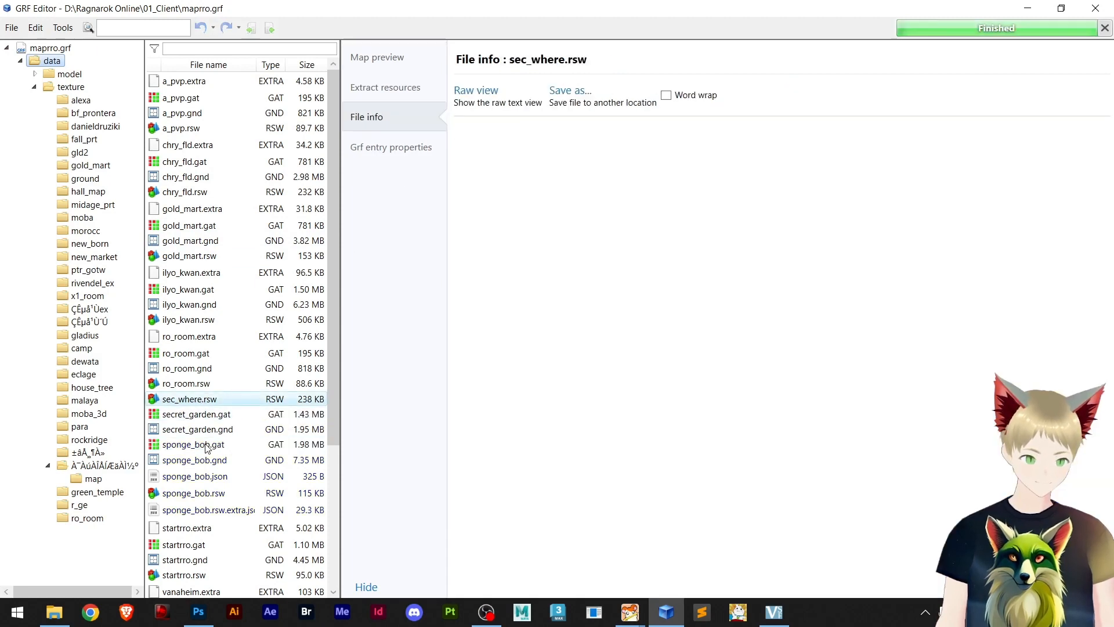
pyautogui.click(206, 444)
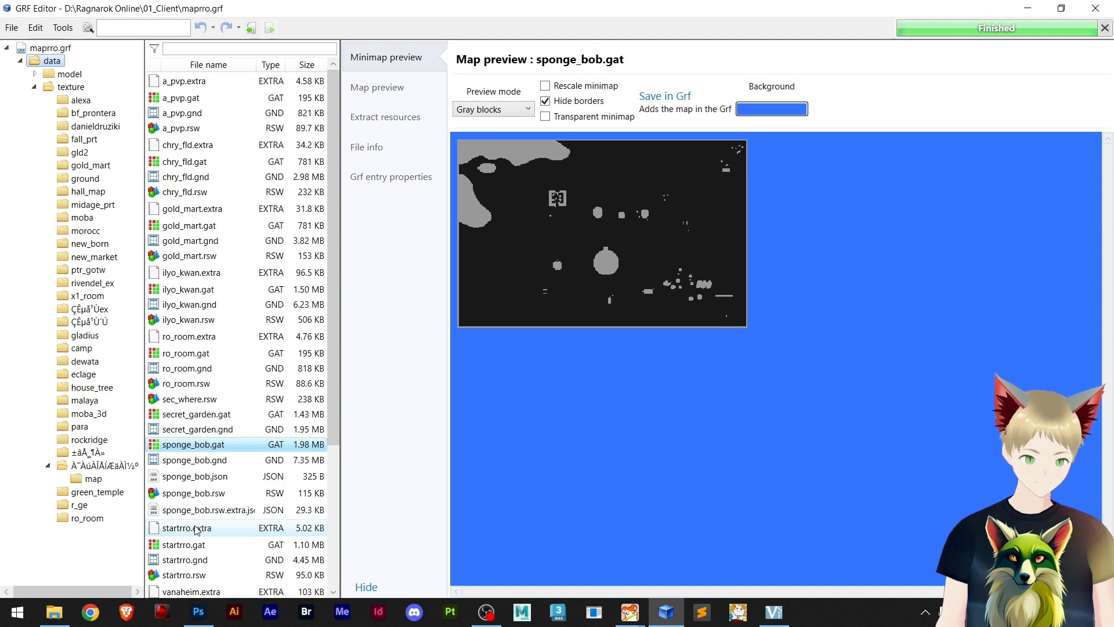
pyautogui.click(193, 545)
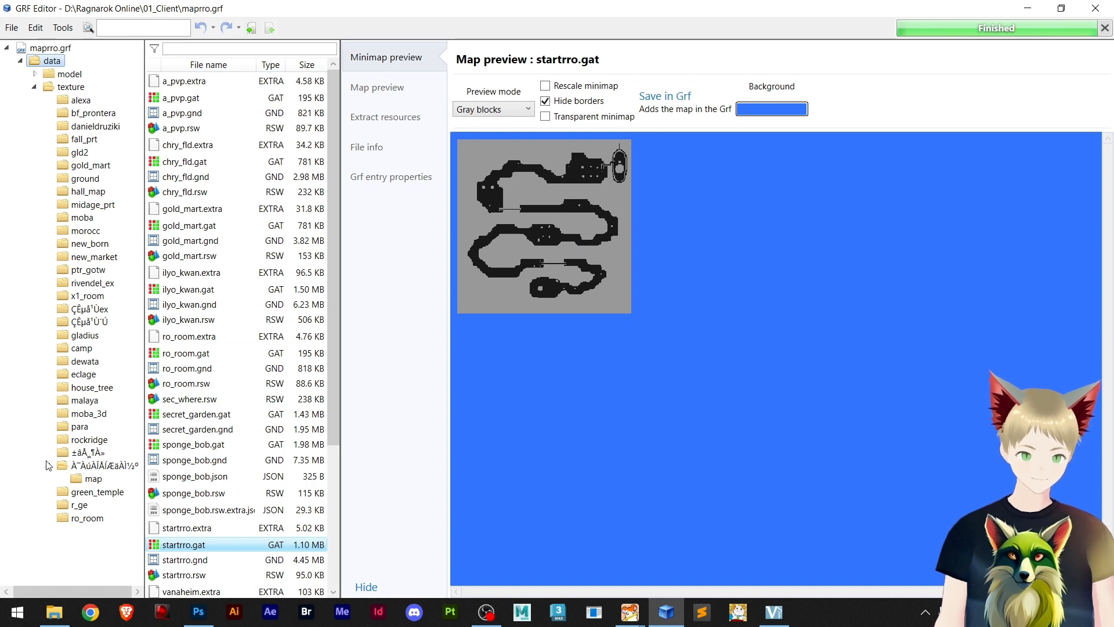
# Check the minimap images in the archive's texture map folder and close GRF Editor
pyautogui.click(94, 479)
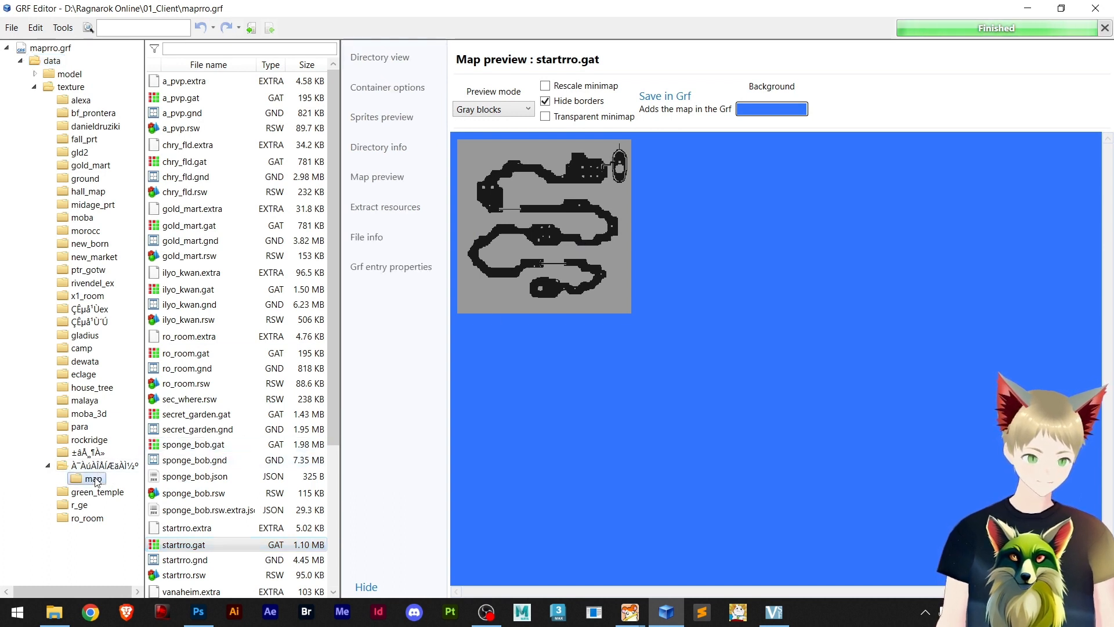
pyautogui.click(101, 465)
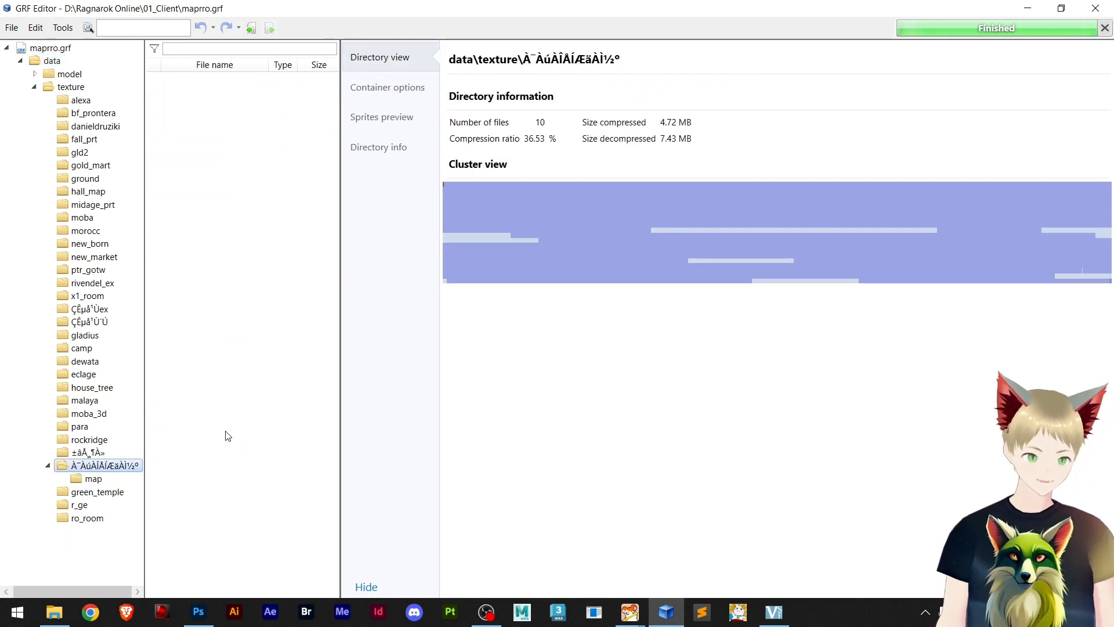
pyautogui.click(87, 481)
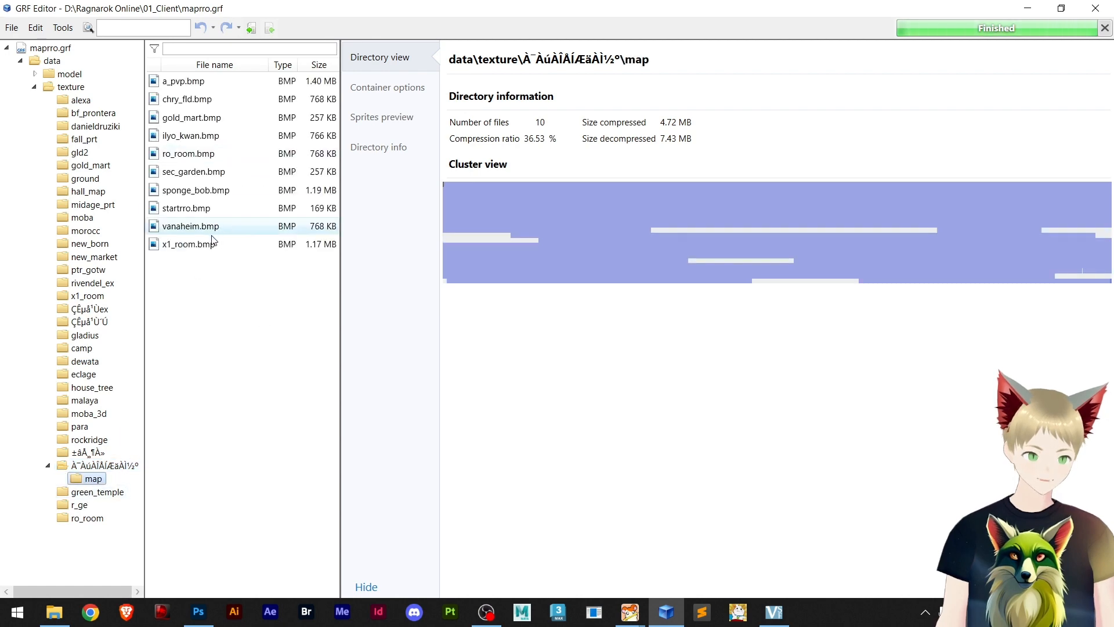
pyautogui.click(1095, 8)
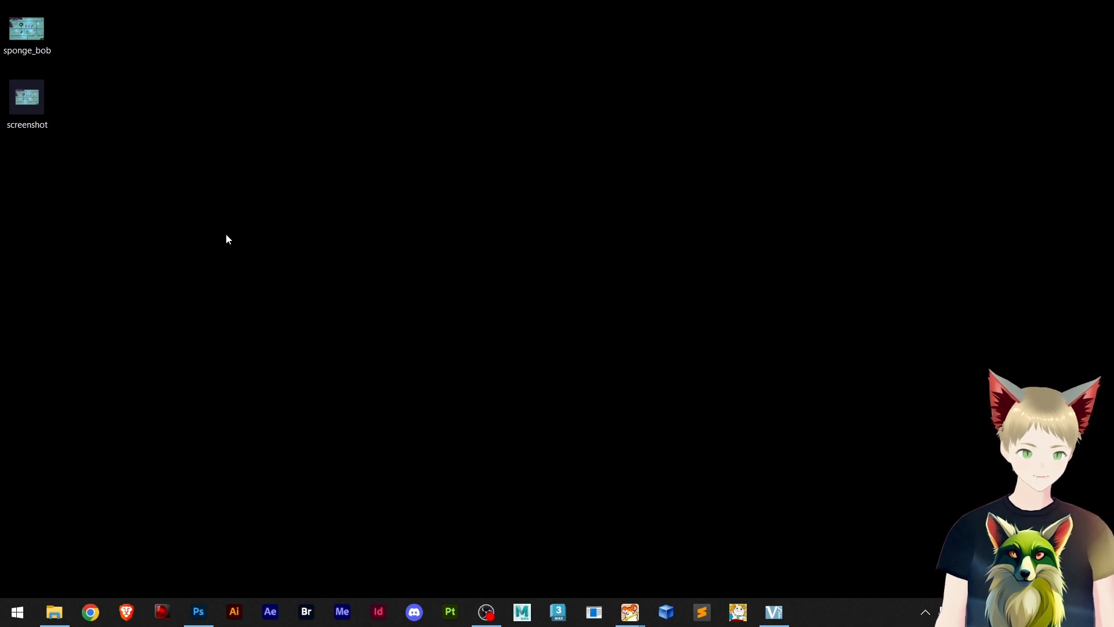